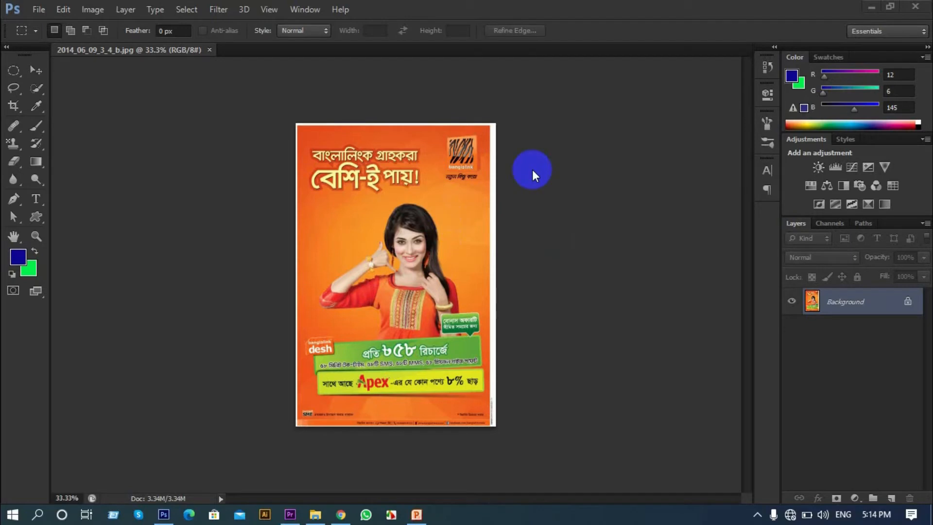
Examine the poster's Red, Green and Blue channels one at a time and return to the RGB composite.
click(485, 6)
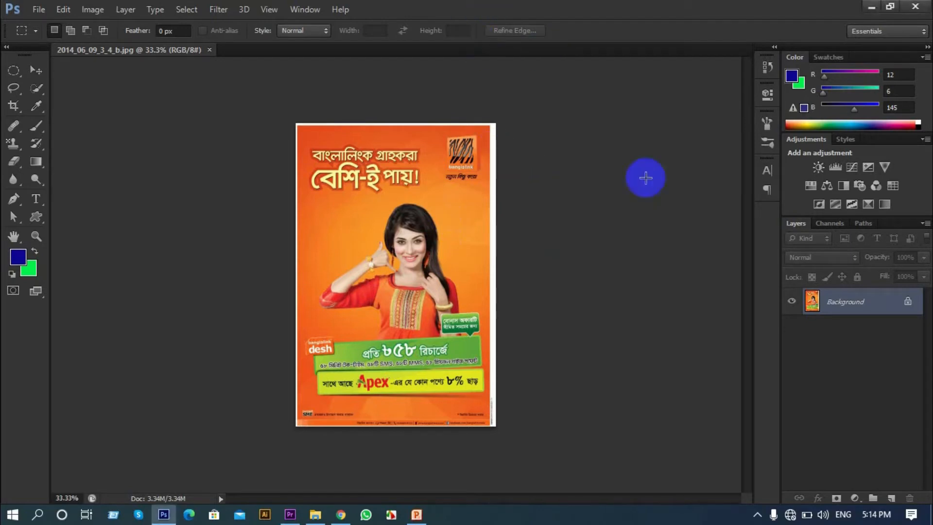
click(830, 225)
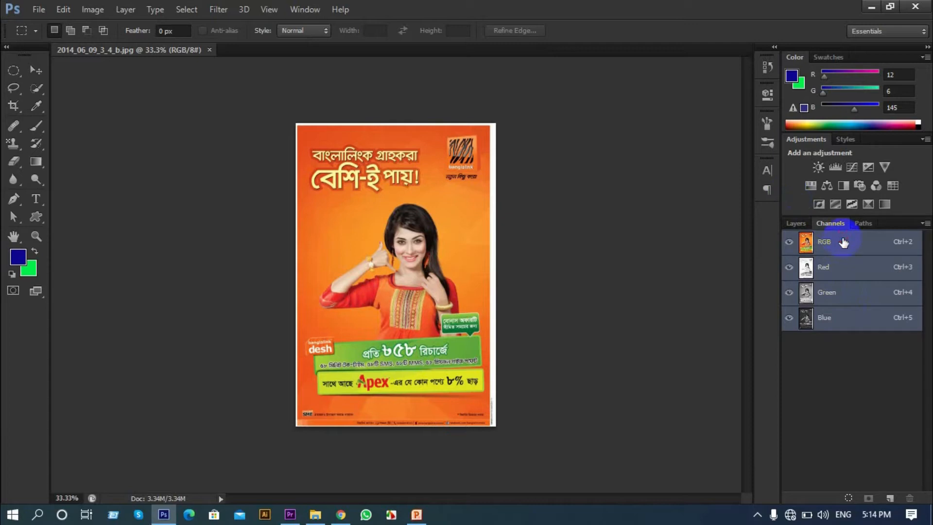
click(841, 267)
click(839, 293)
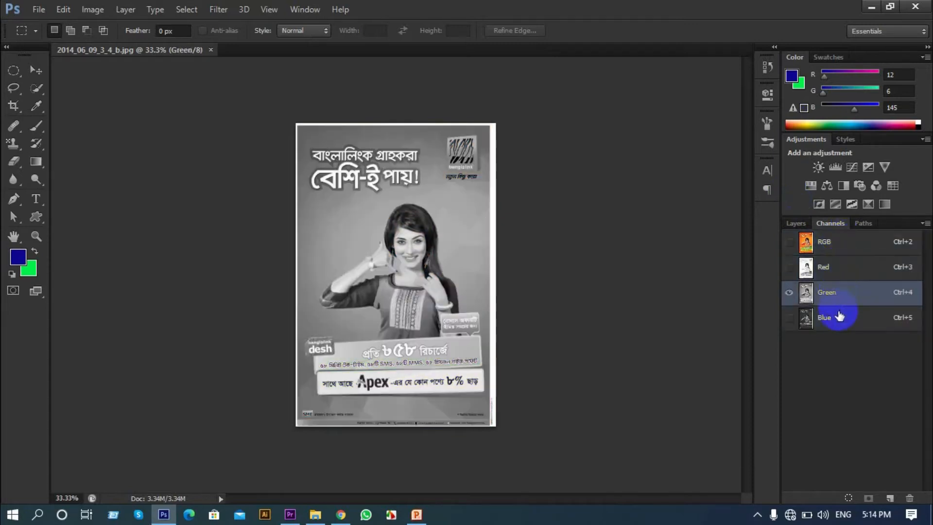
click(839, 317)
click(832, 267)
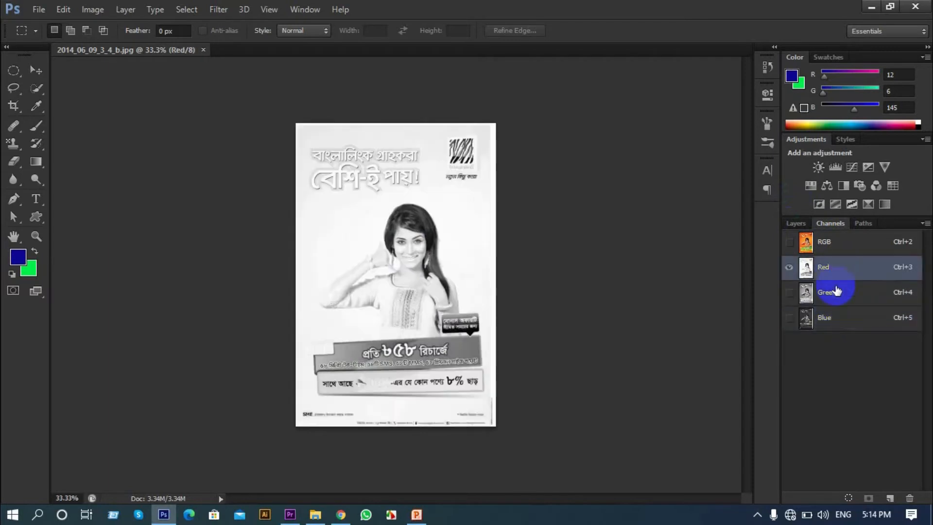
click(836, 289)
click(828, 317)
click(833, 268)
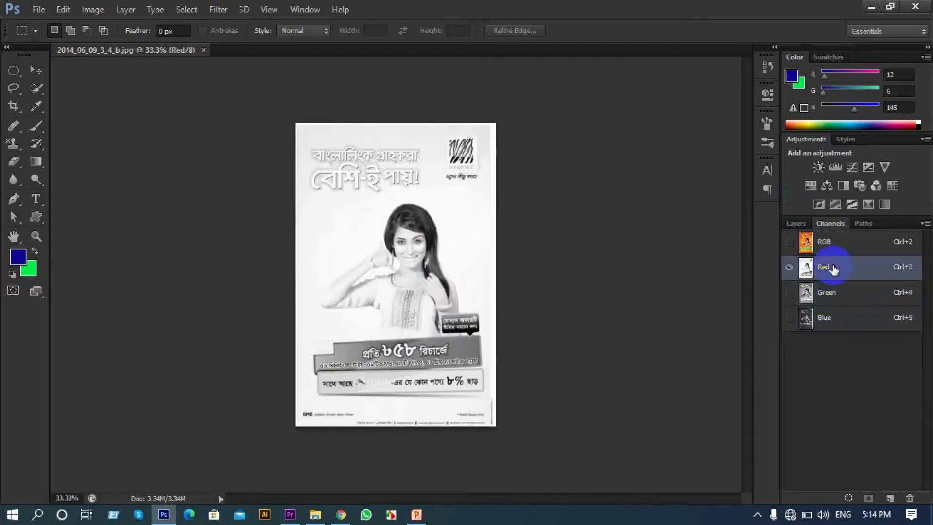
click(831, 291)
click(835, 318)
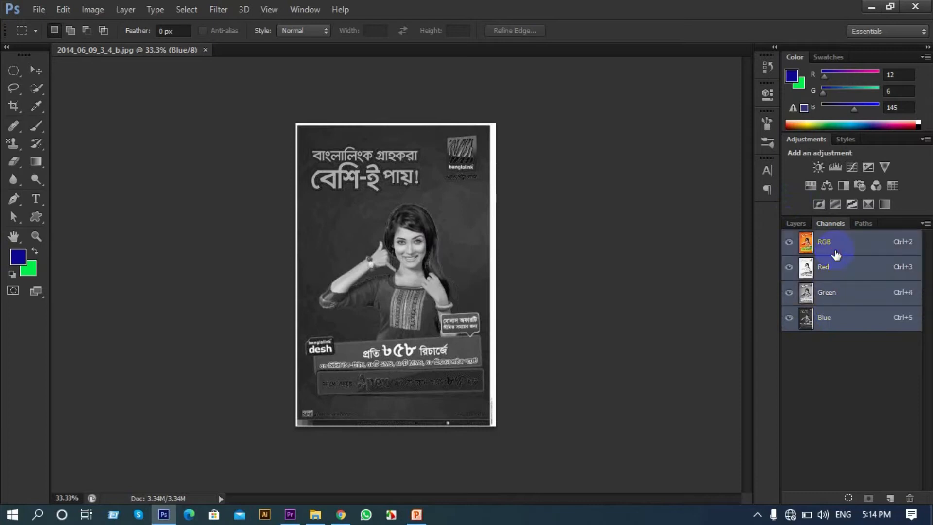
click(834, 253)
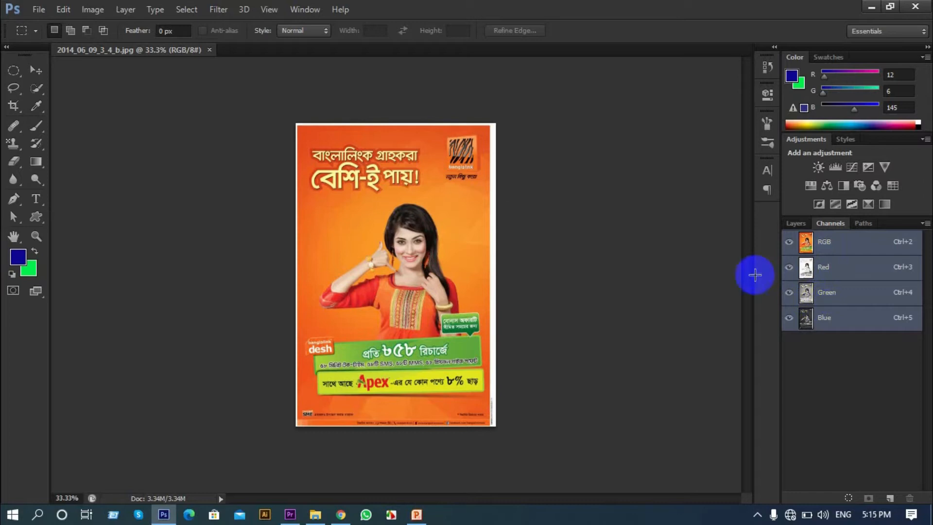
Enable Show Channels in Color in the Interface preferences.
click(63, 9)
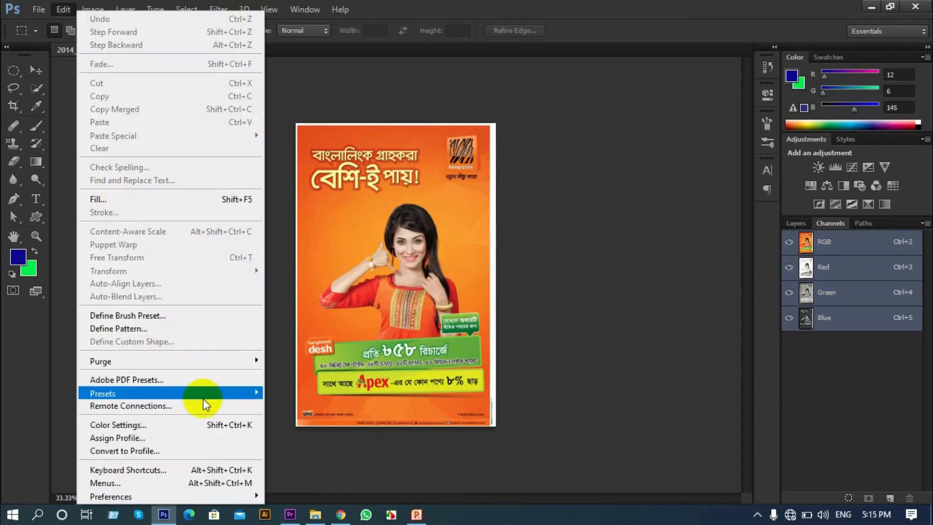
mouse_move(197, 496)
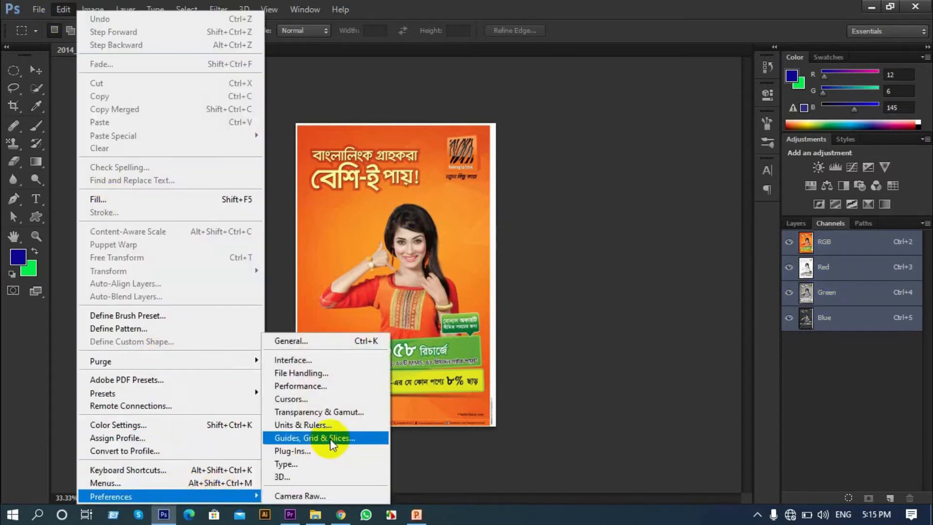
click(308, 359)
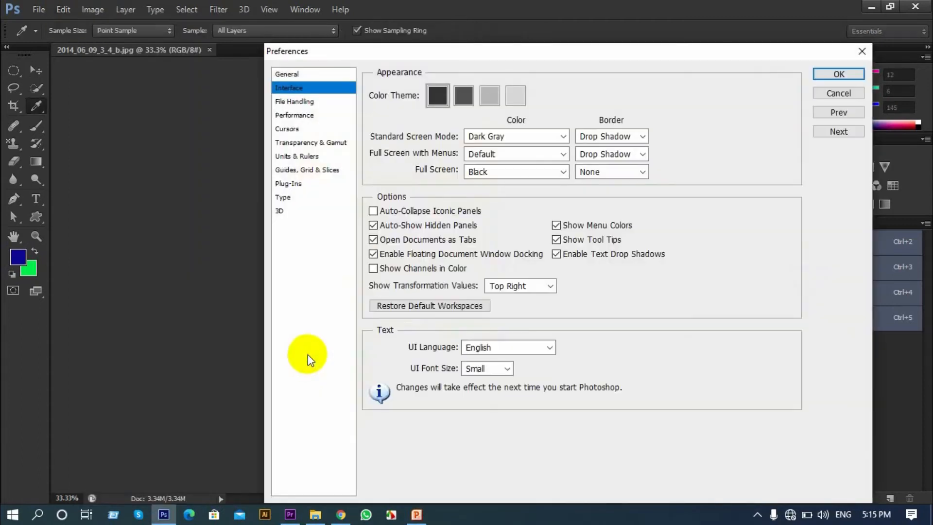
click(398, 268)
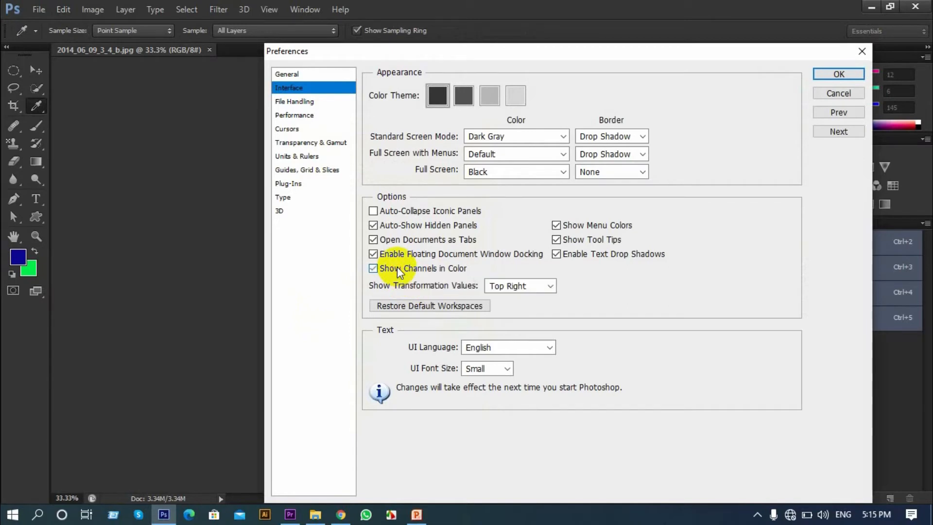
click(839, 74)
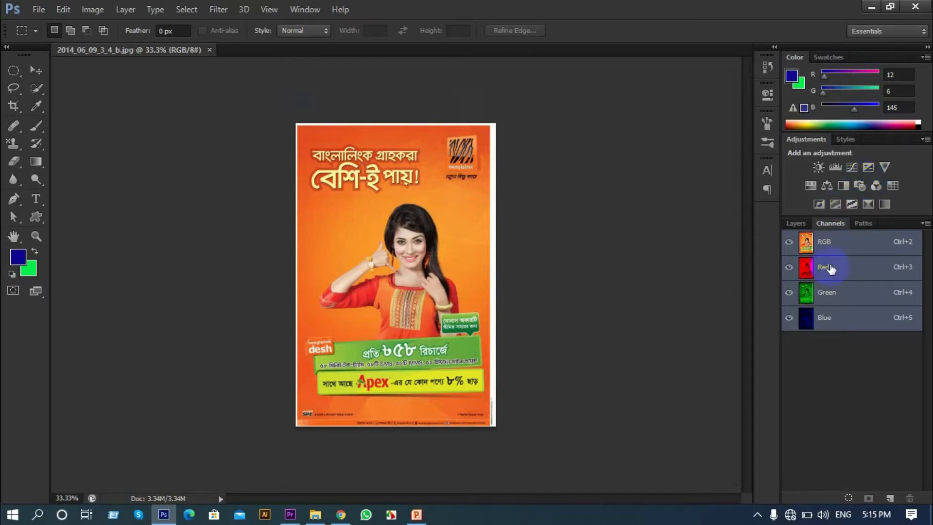
Examine the Red, Green and Blue channels individually in their own colors.
click(831, 269)
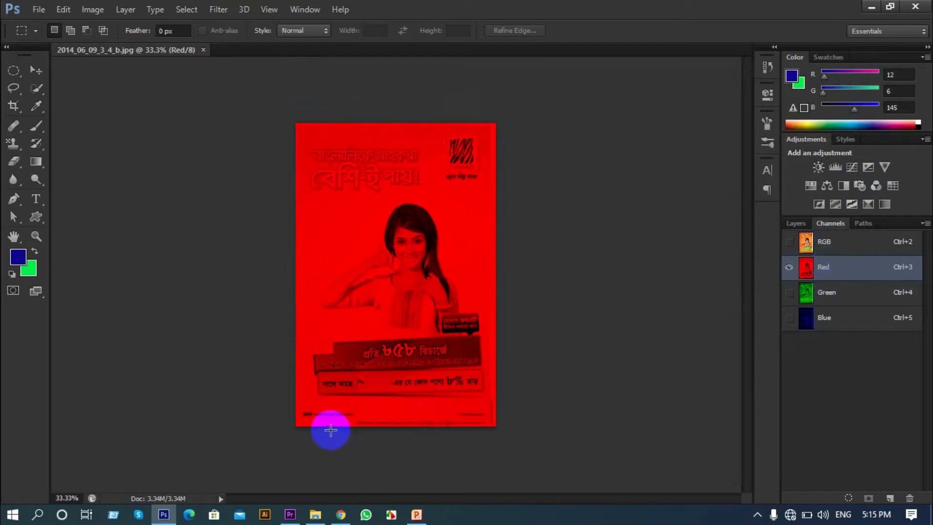
click(832, 297)
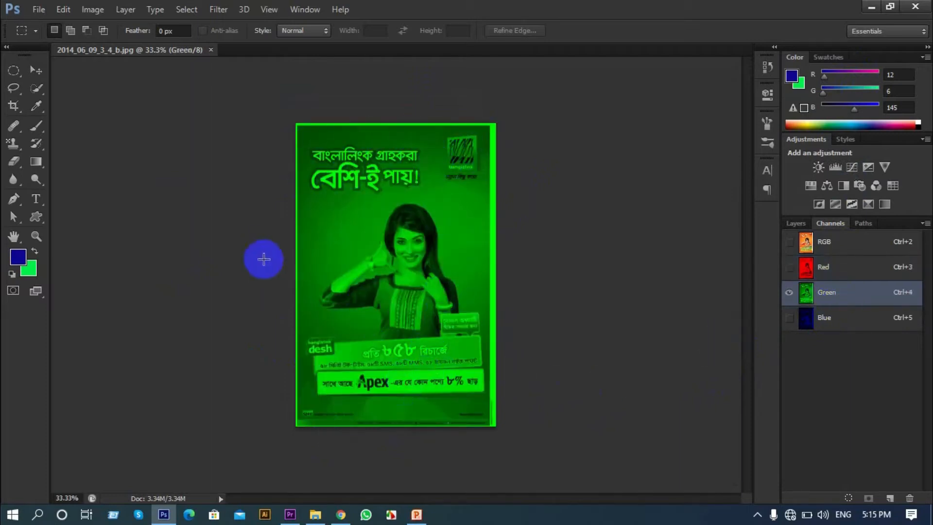
click(842, 319)
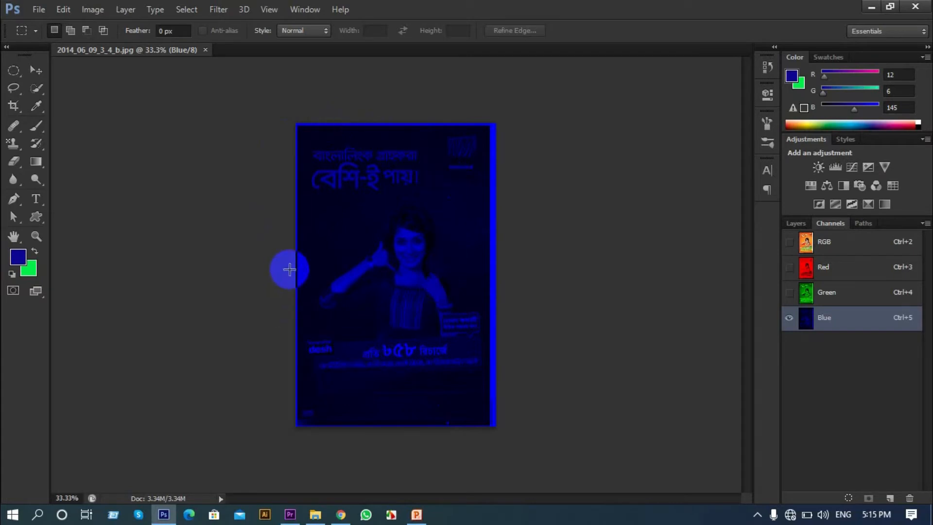
Convert the poster image to CMYK Color mode, accepting the U.S. Web Coated (SWOP) v2 profile.
click(95, 9)
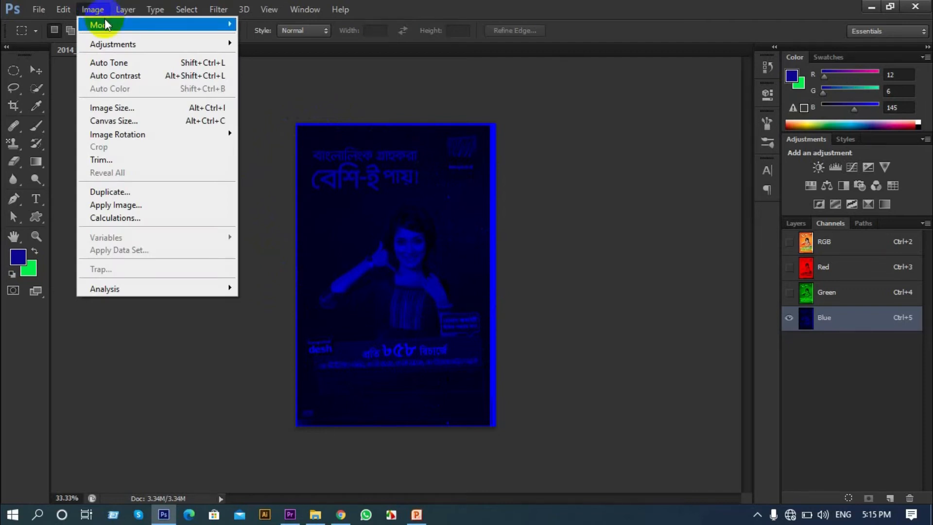
mouse_move(106, 25)
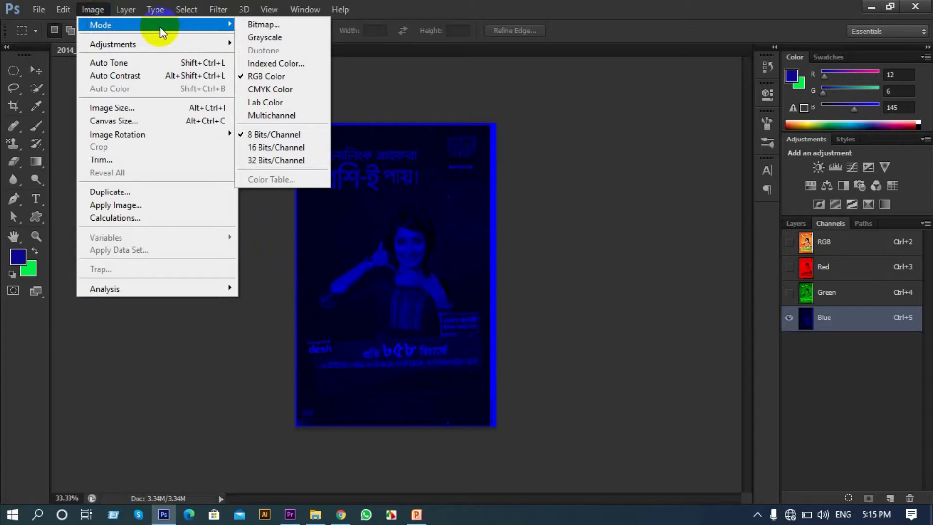
click(261, 91)
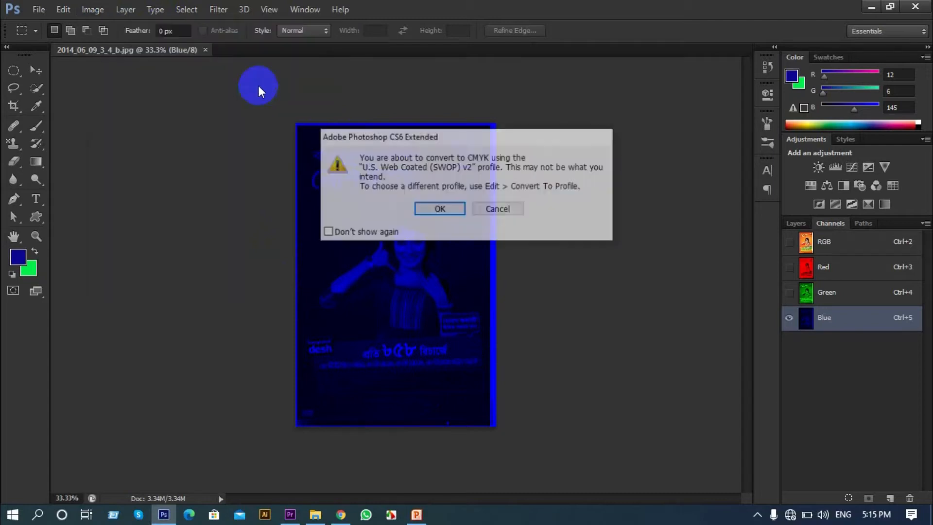
click(452, 210)
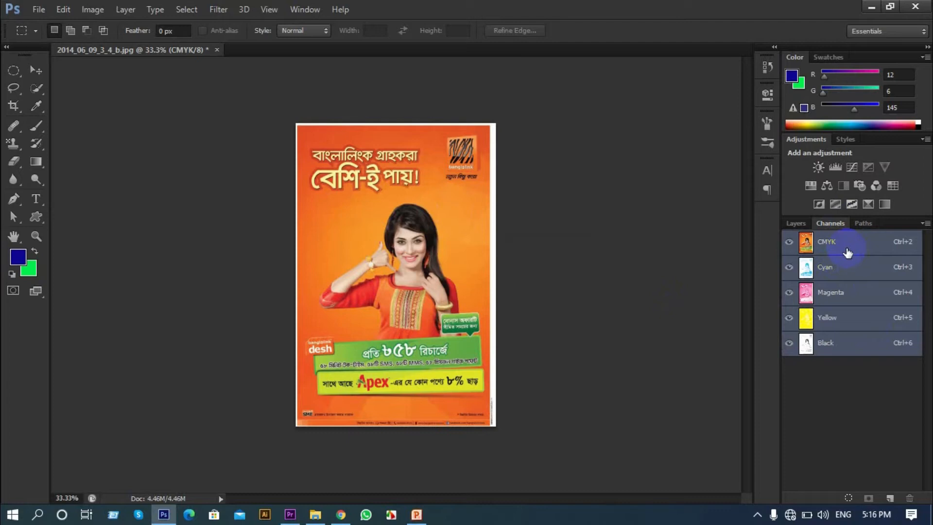
Examine the Cyan, Magenta, Yellow and Black channels individually and return to the CMYK composite.
click(842, 268)
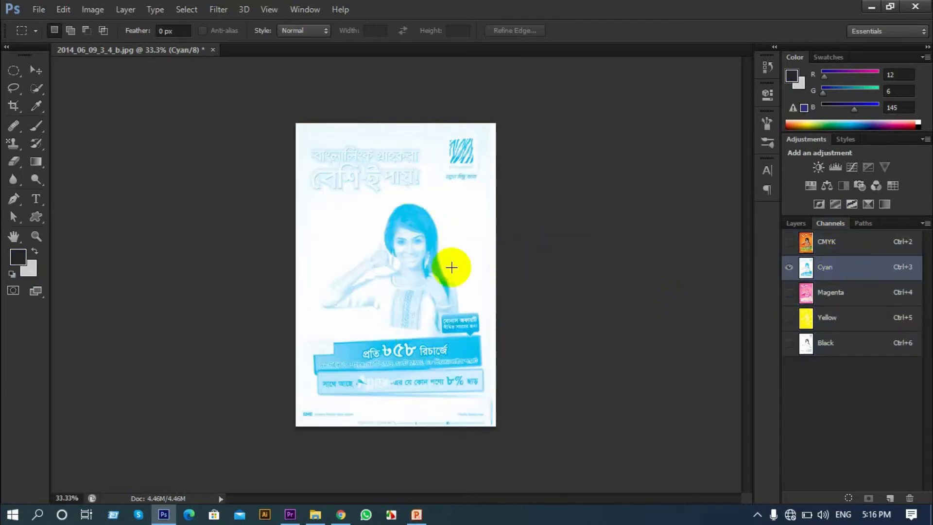
click(840, 292)
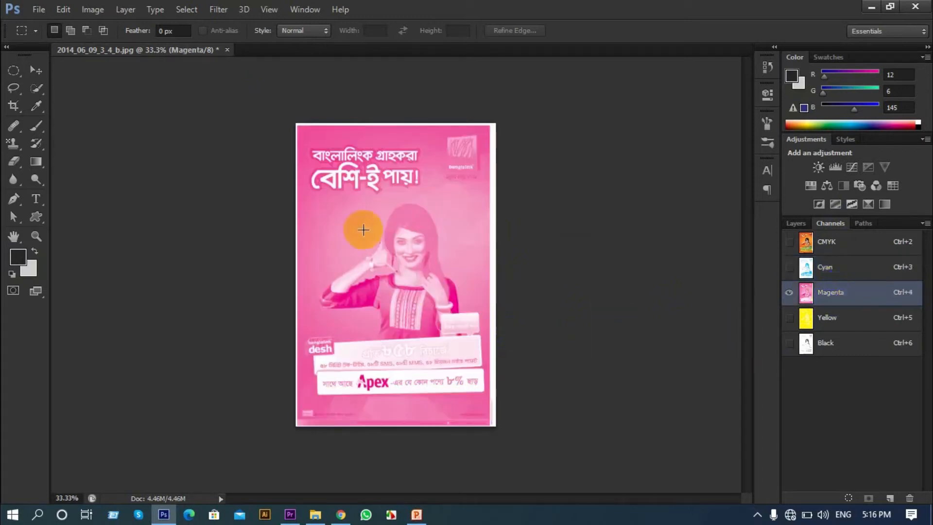
click(828, 319)
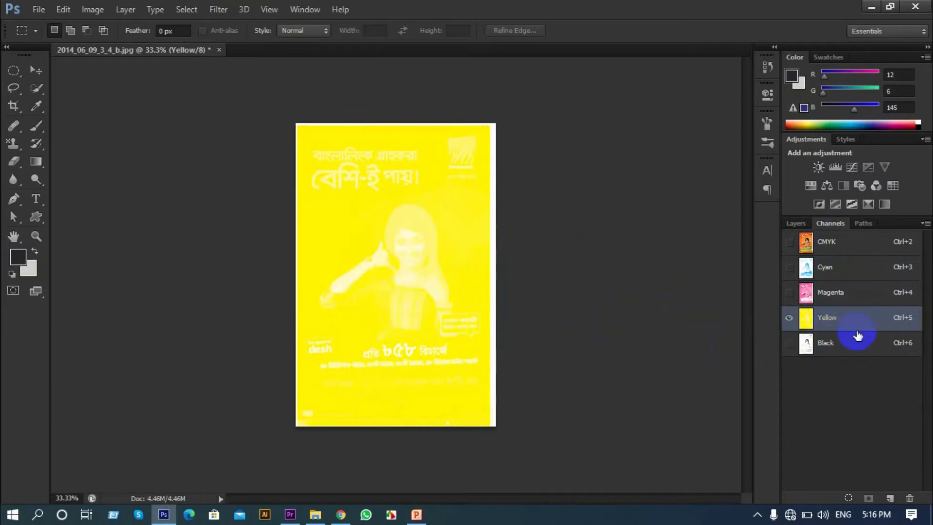
click(851, 346)
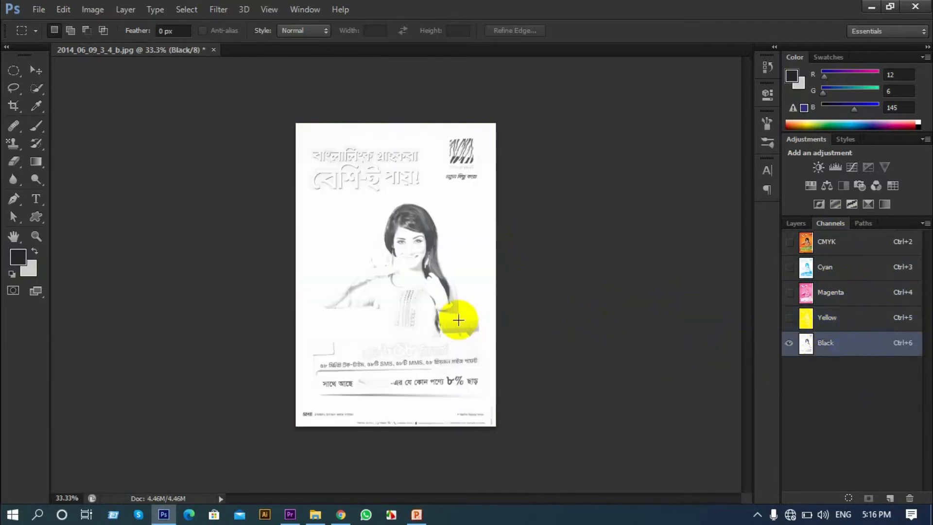
click(670, 377)
click(832, 249)
click(831, 317)
click(833, 293)
click(843, 265)
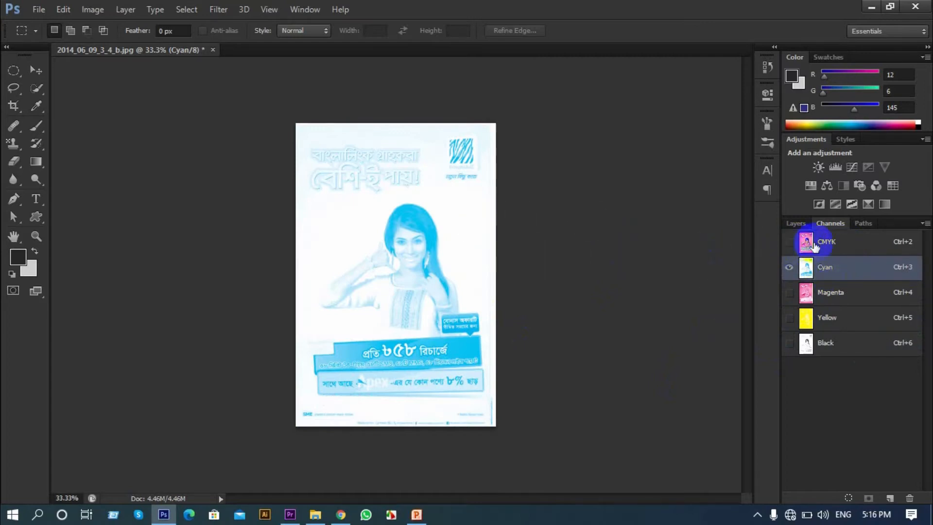
click(826, 245)
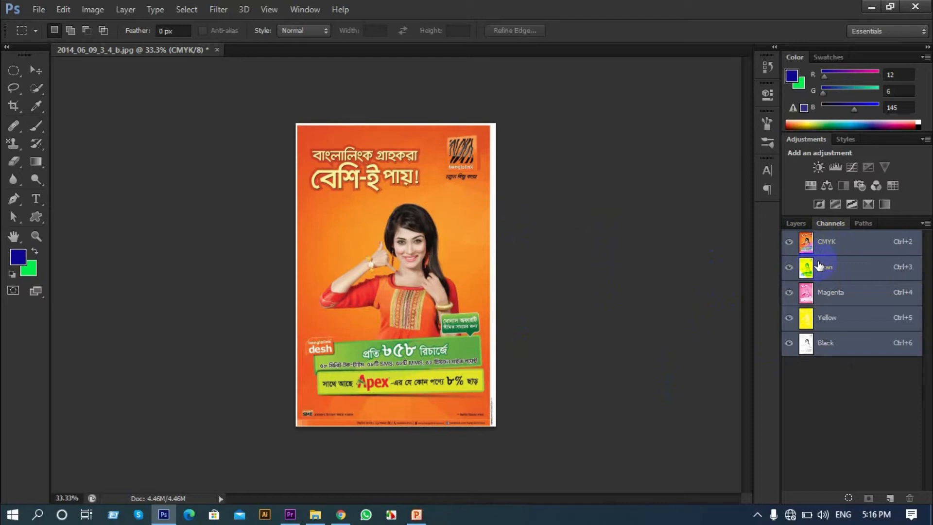
mouse_move(819, 265)
mouse_down()
mouse_move(823, 355)
mouse_move(708, 358)
mouse_move(826, 380)
mouse_up()
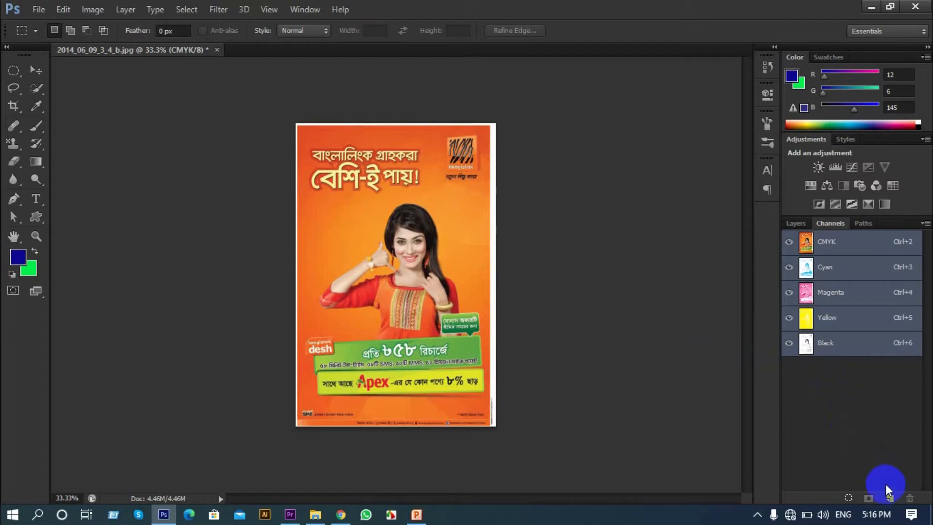
Add three new alpha channels to the CMYK poster image.
click(889, 498)
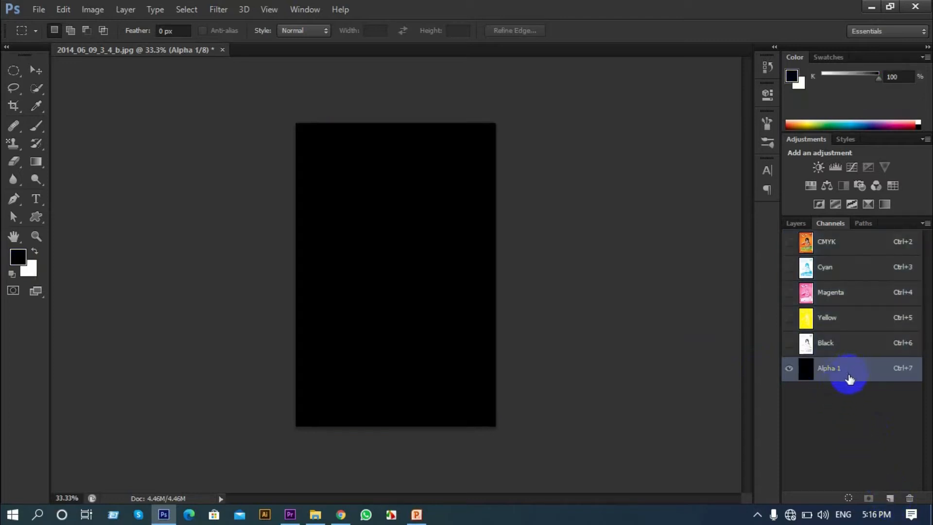
click(890, 498)
click(890, 498)
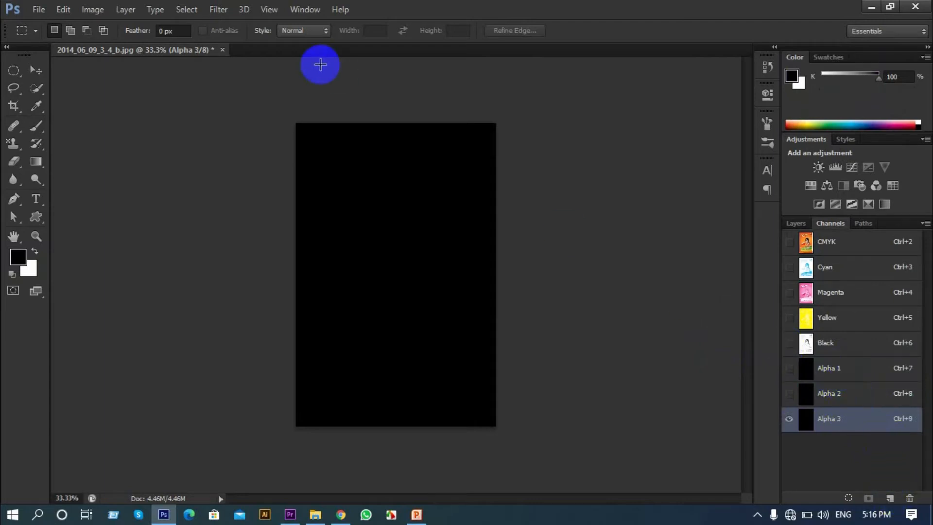
Close the poster document without saving it and bring the layer list back into view.
click(222, 50)
click(433, 193)
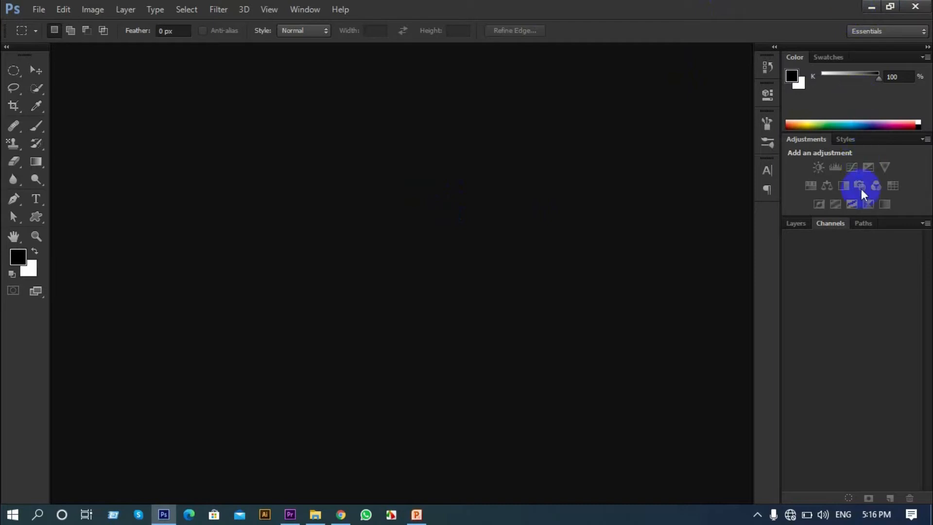
click(794, 222)
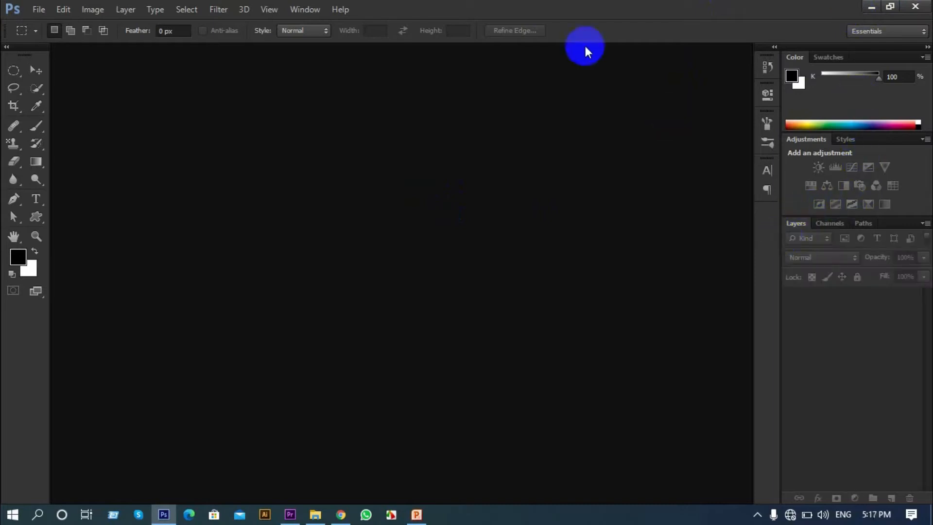
Switch to File Explorer, go to the Hair Mask folder under Class (15) and view Hair Masking.jpg in Photos.
click(871, 7)
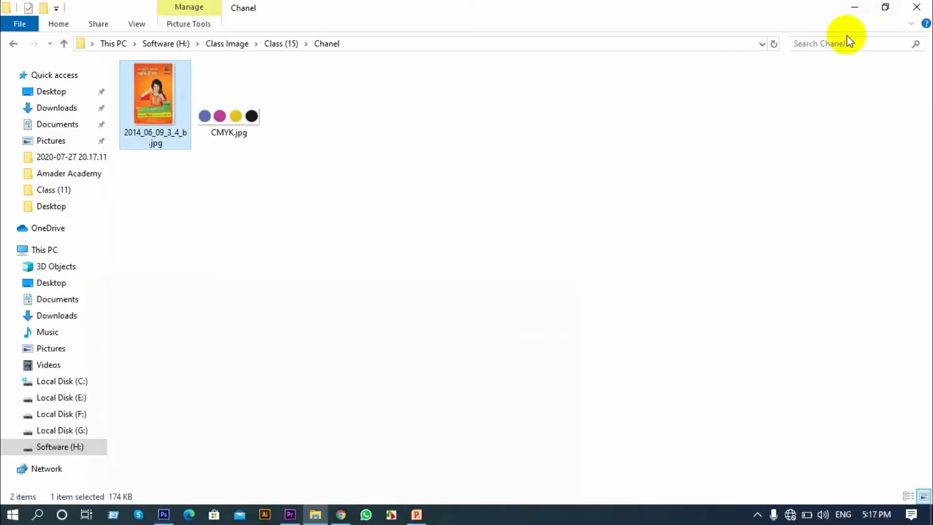
click(13, 43)
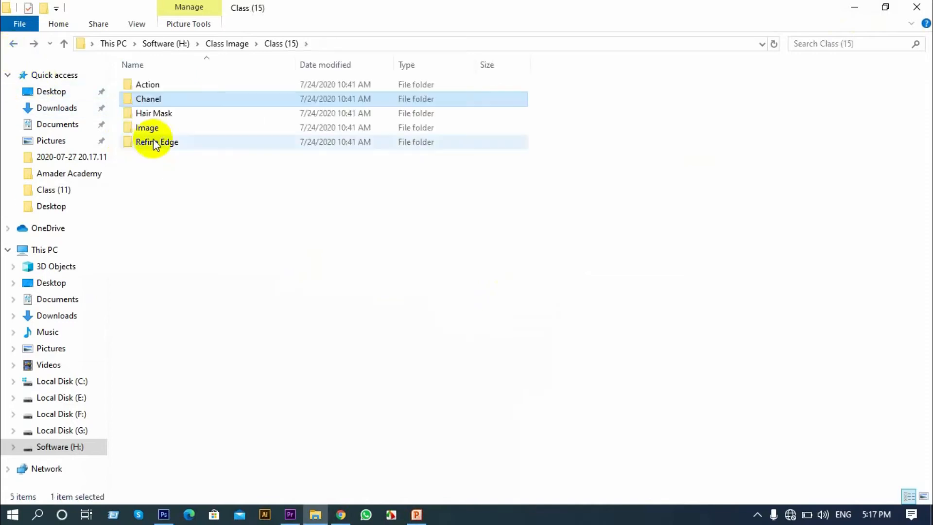
double_click(150, 114)
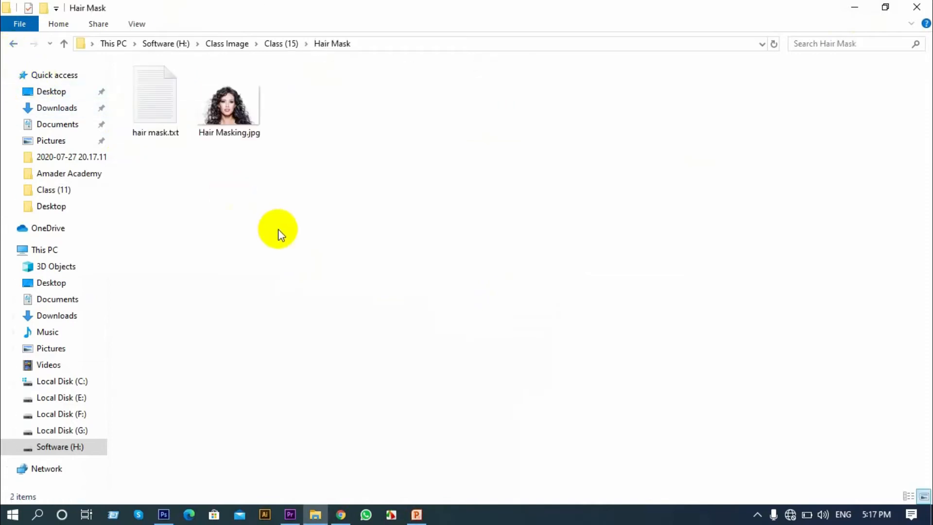
click(238, 126)
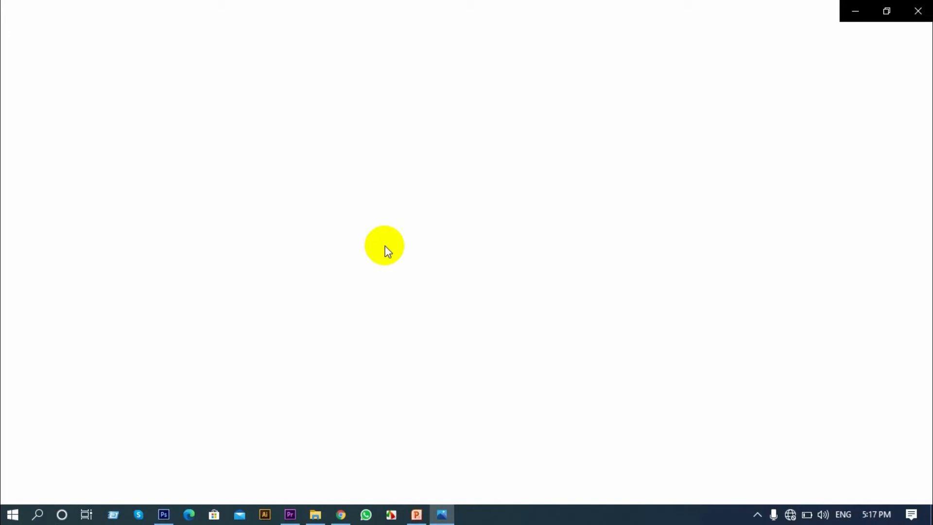
click(385, 246)
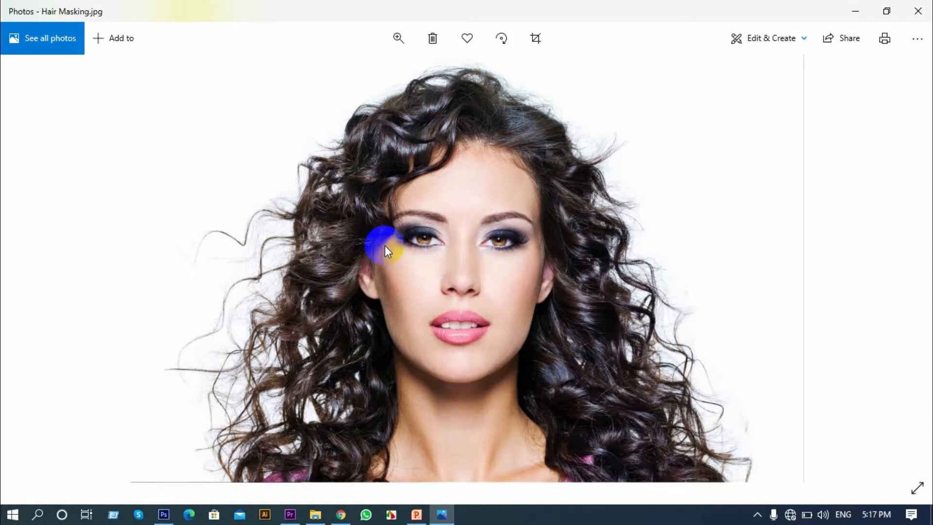
Look at the portrait full screen in Photos and open Hair Masking.jpg from its folder in Photoshop.
click(918, 487)
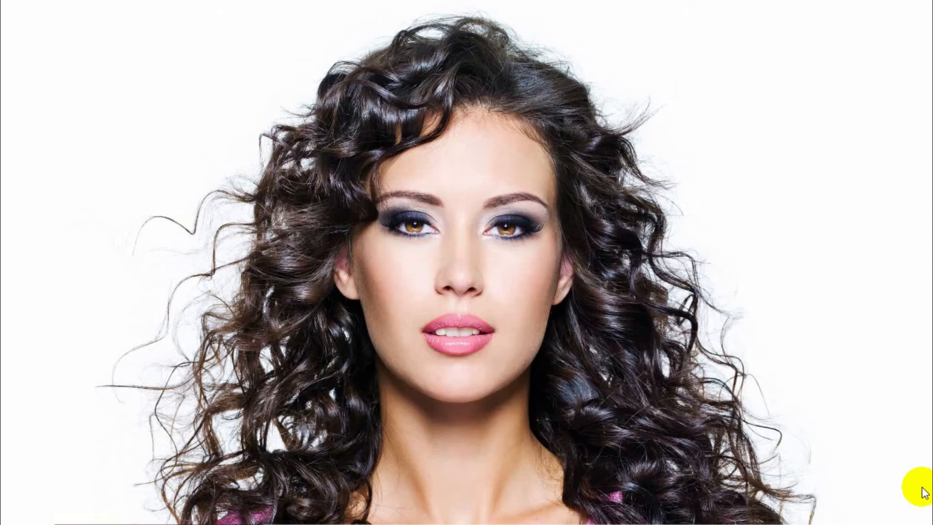
click(924, 492)
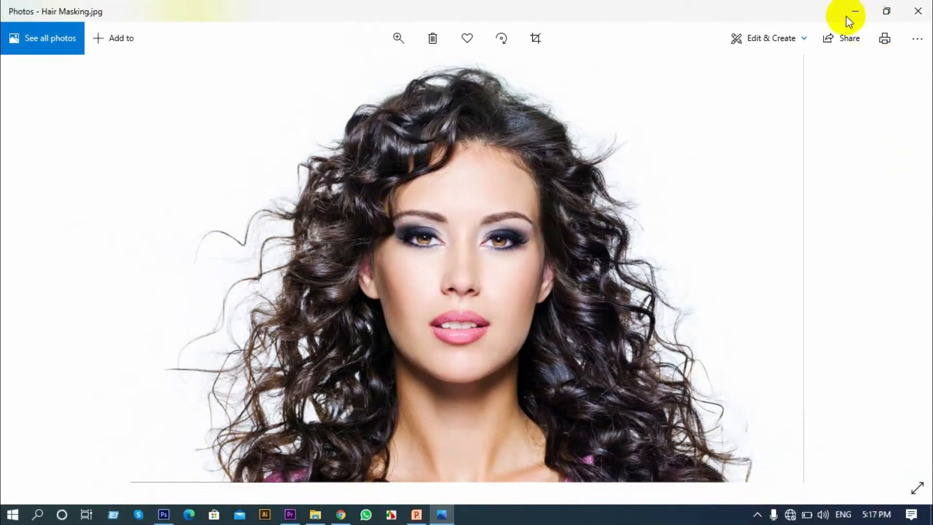
click(865, 11)
drag(229, 105, 397, 294)
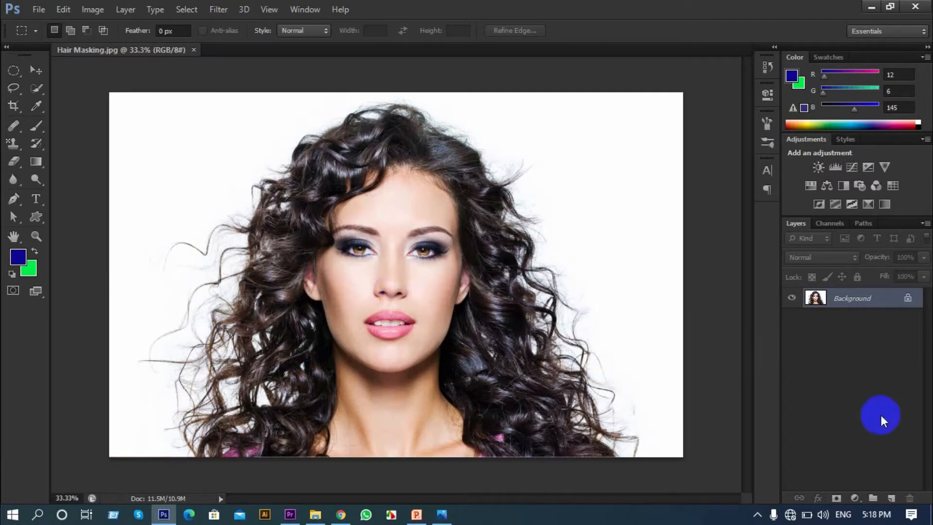
Add a new layer above the Background and fill it with the light cyan foreground colour #3ceaff.
click(893, 495)
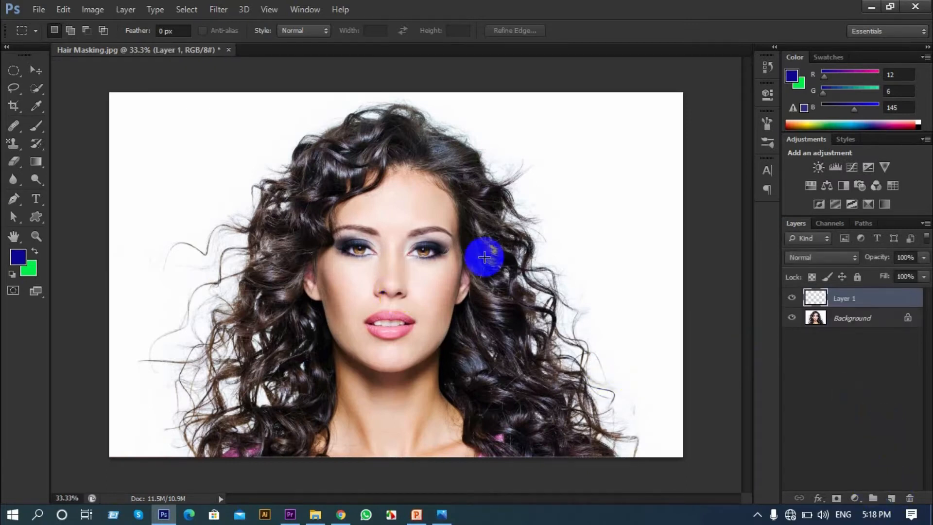
click(19, 257)
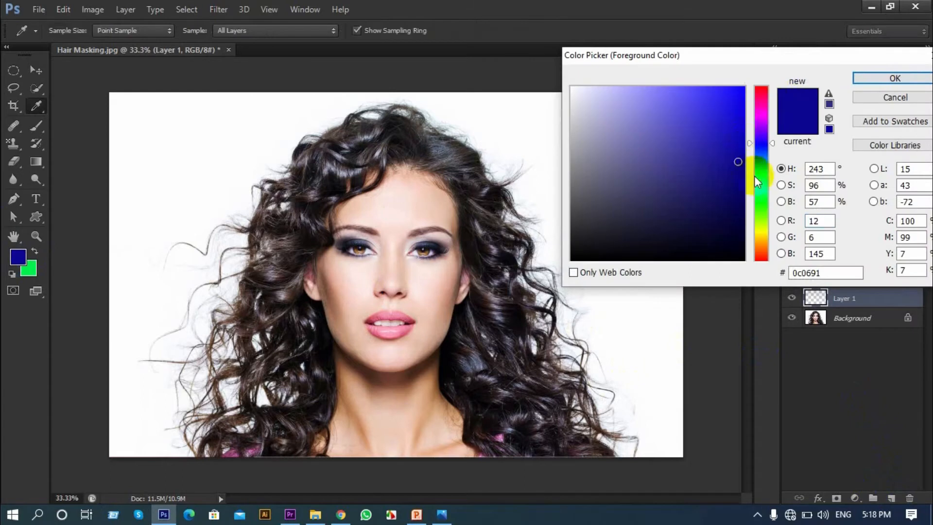
click(761, 170)
drag(724, 105, 704, 87)
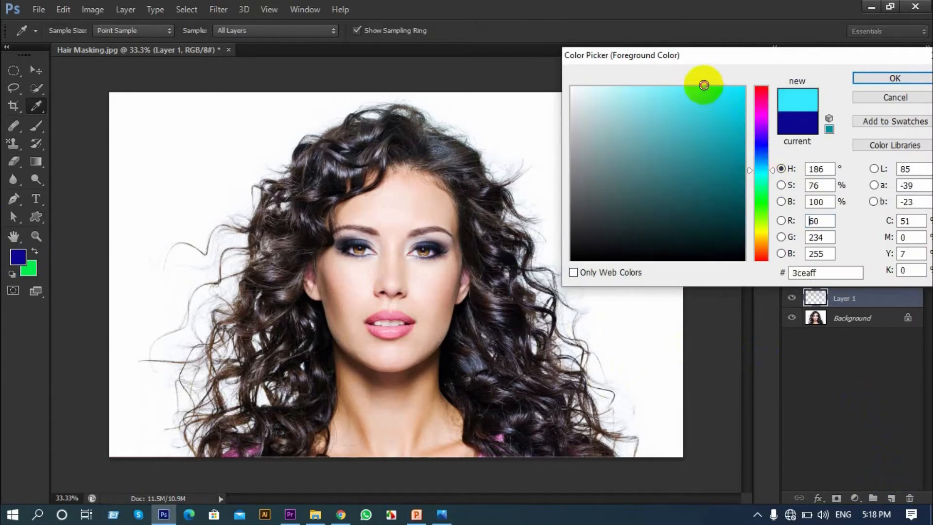
click(884, 80)
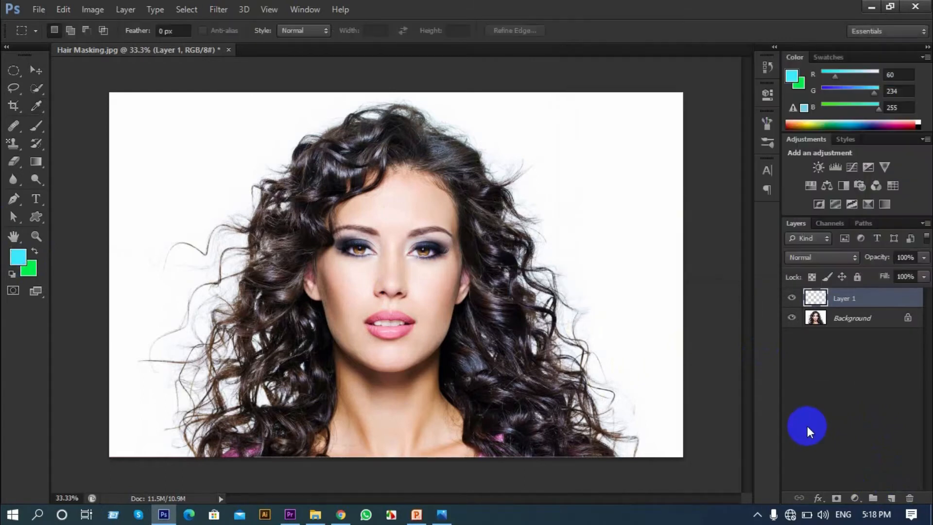
key(alt+BackSpace)
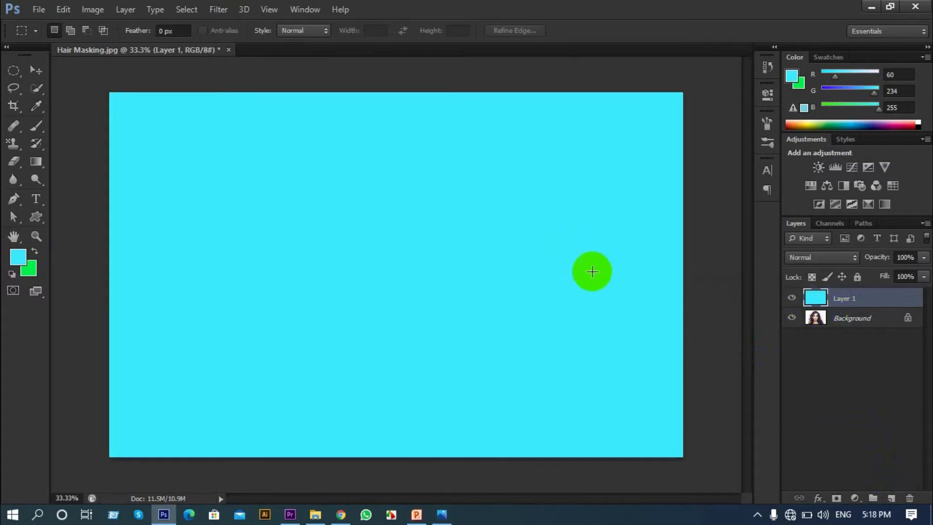
Duplicate the Background layer and move the copy above the cyan Layer 1.
click(837, 317)
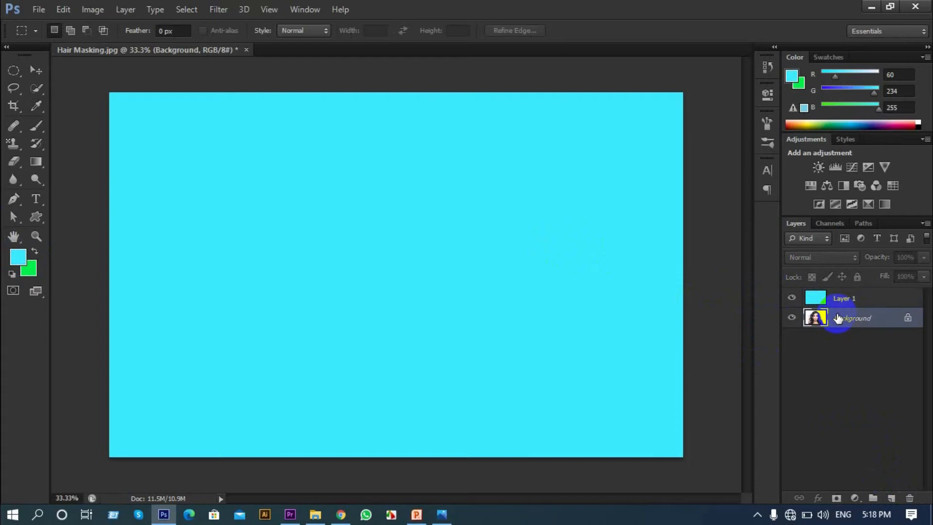
key(ctrl+j)
drag(842, 317, 855, 299)
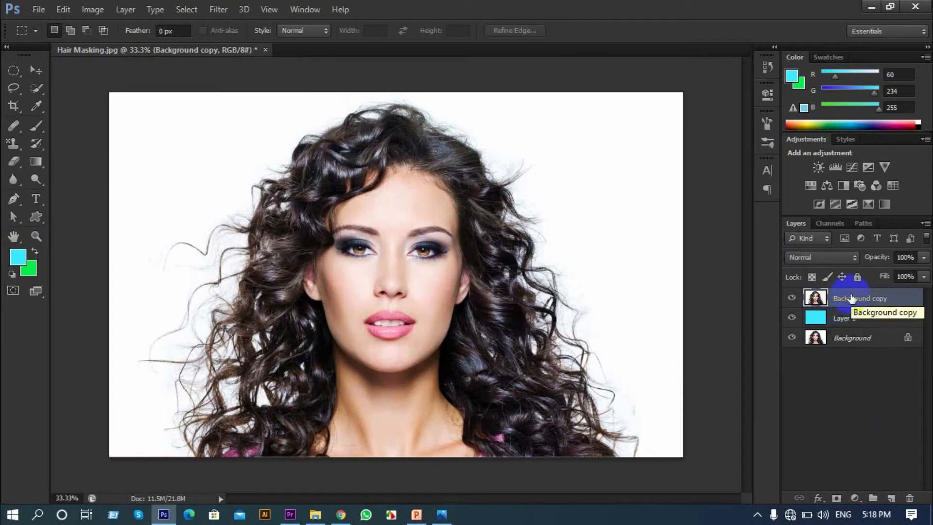
Bring up the channel list and turn off Show Channels in Color in the Interface preferences.
click(828, 223)
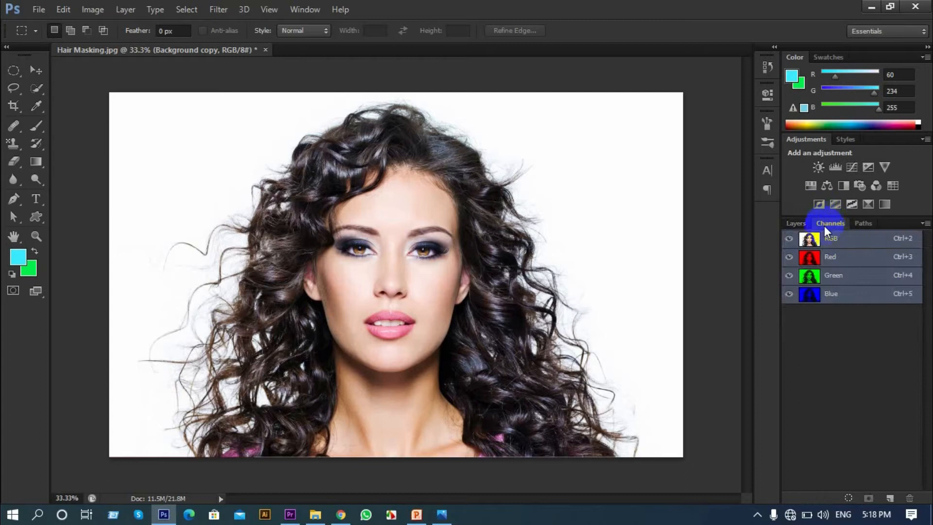
click(65, 10)
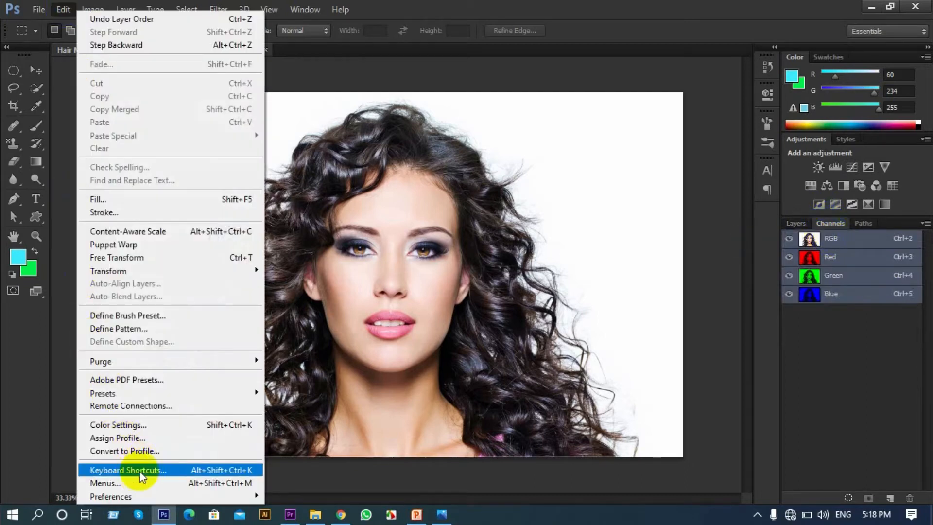
mouse_move(133, 497)
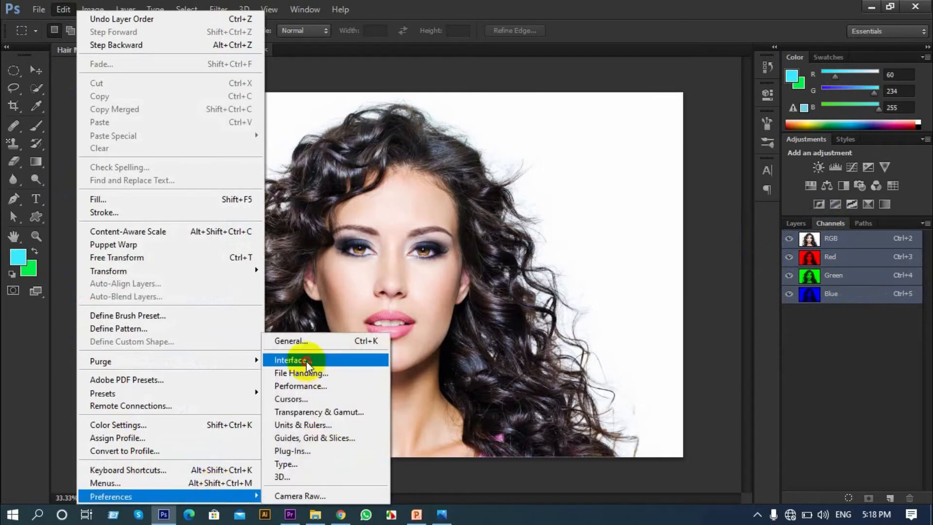
click(308, 360)
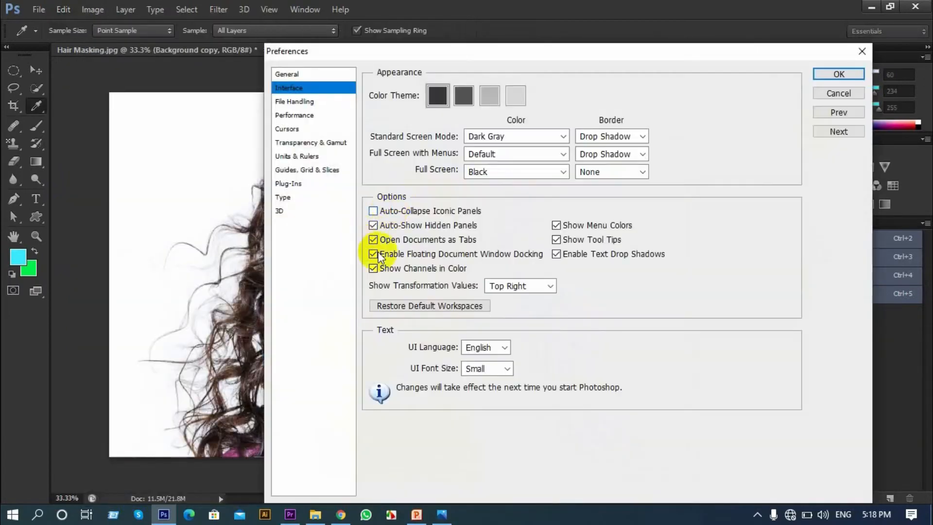
click(373, 268)
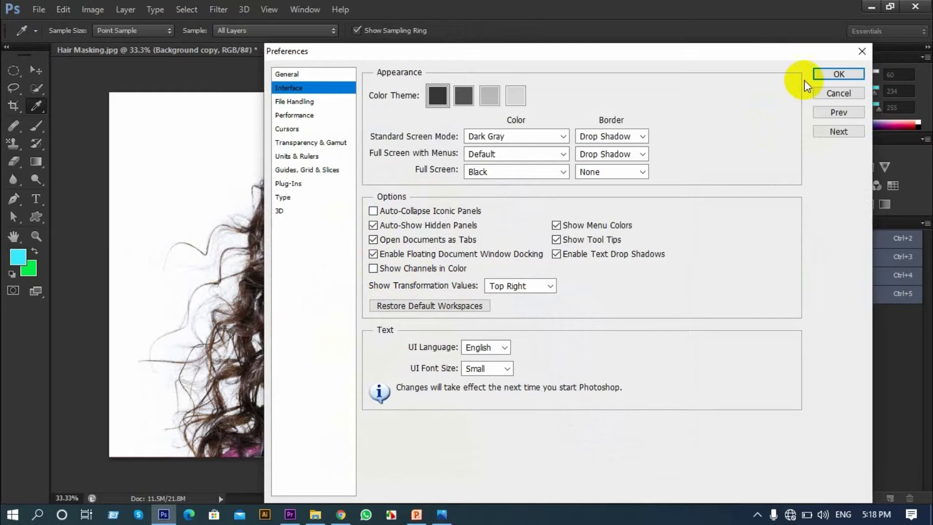
click(825, 74)
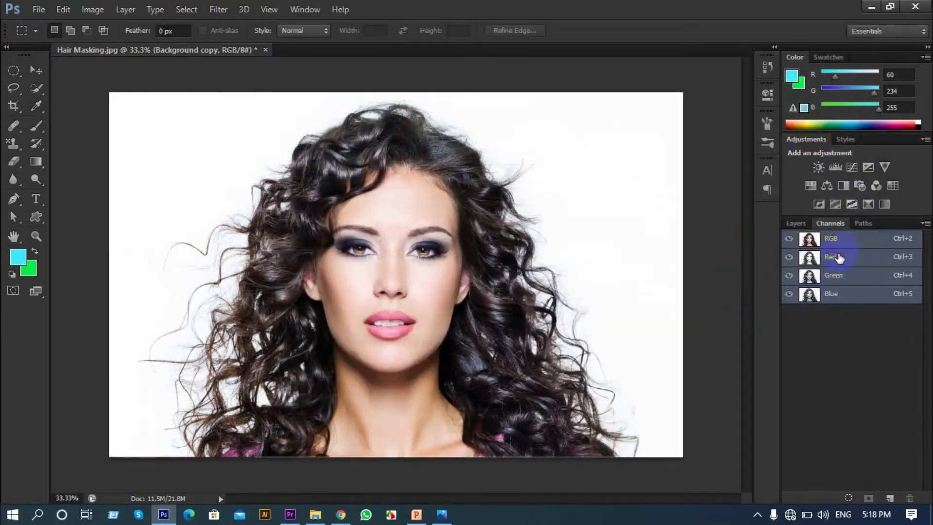
Compare the Red, Green and Blue channels individually for contrast between the hair and the background.
click(833, 257)
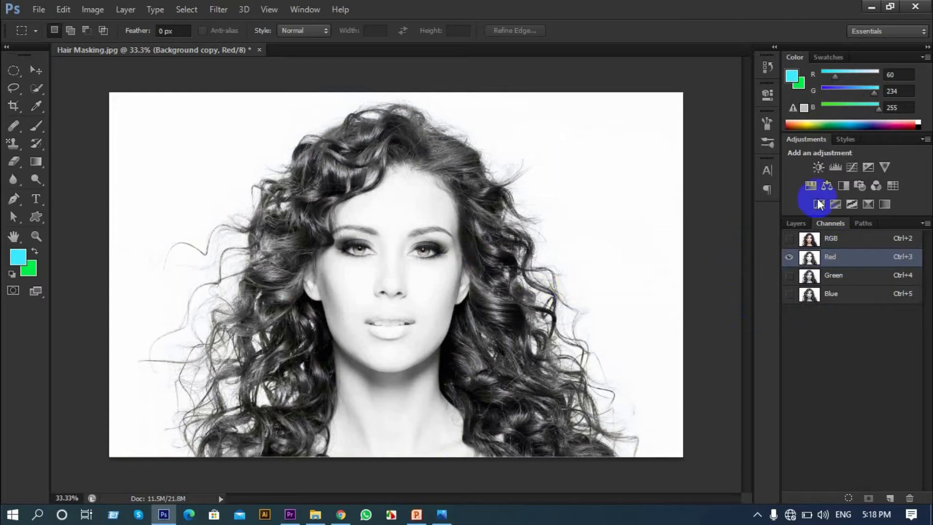
click(858, 277)
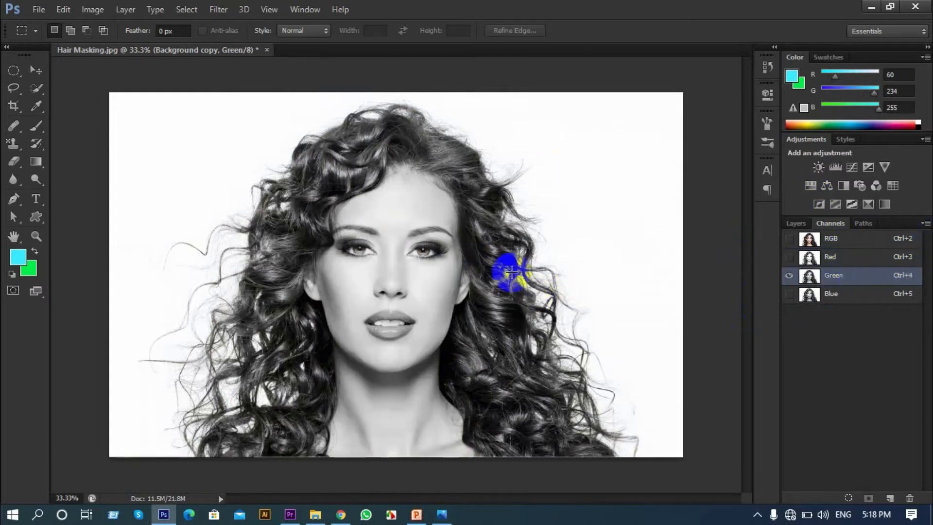
click(855, 297)
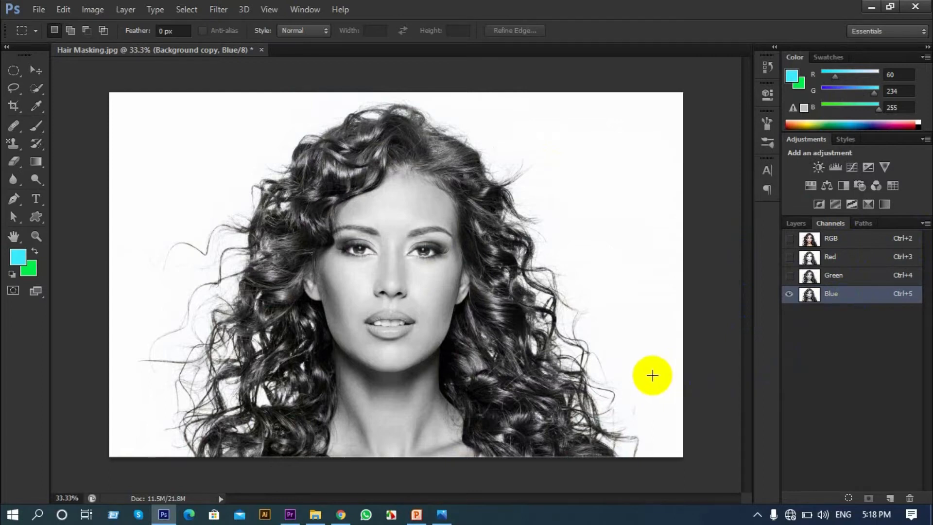
click(379, 365)
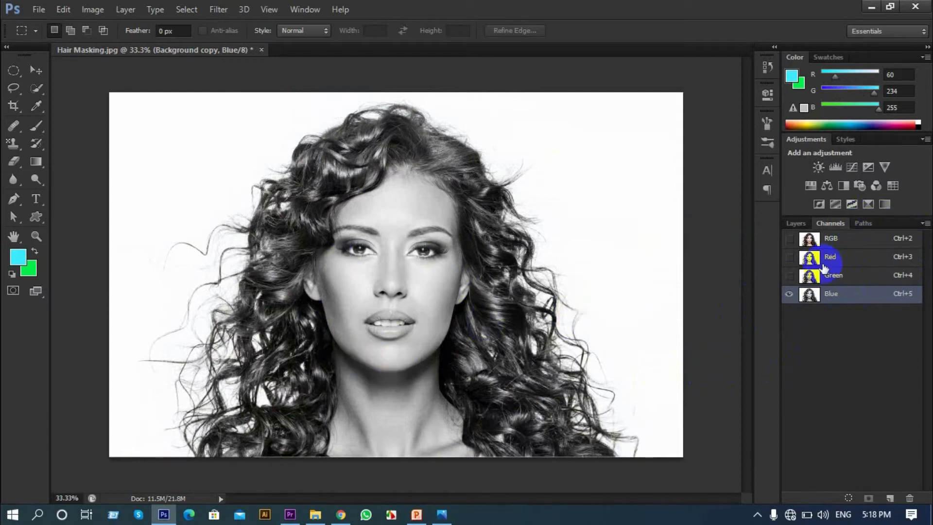
click(840, 258)
click(841, 278)
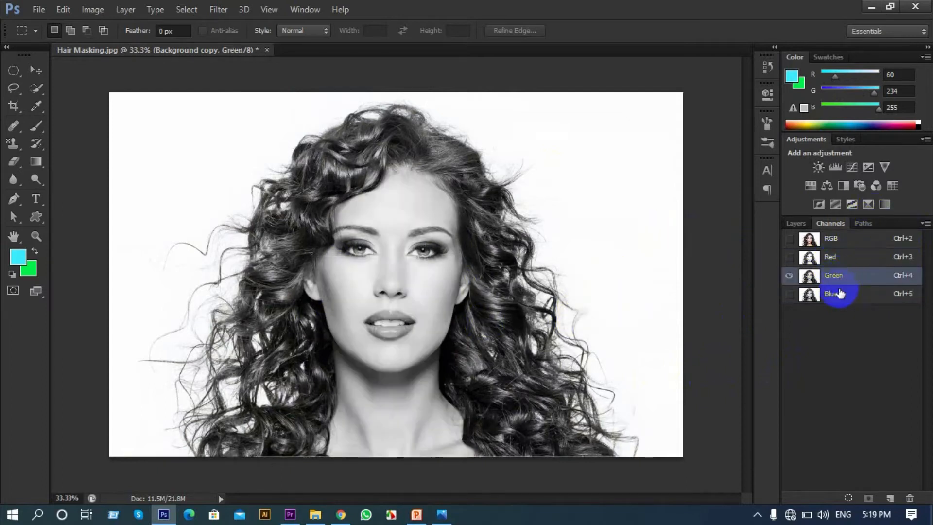
Duplicate the Blue channel of the portrait.
click(838, 296)
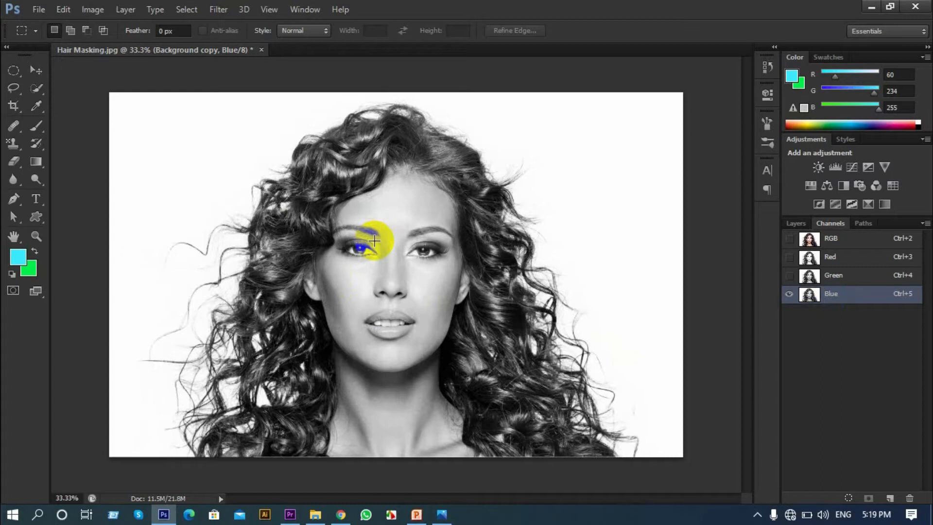
click(851, 294)
drag(884, 300, 891, 490)
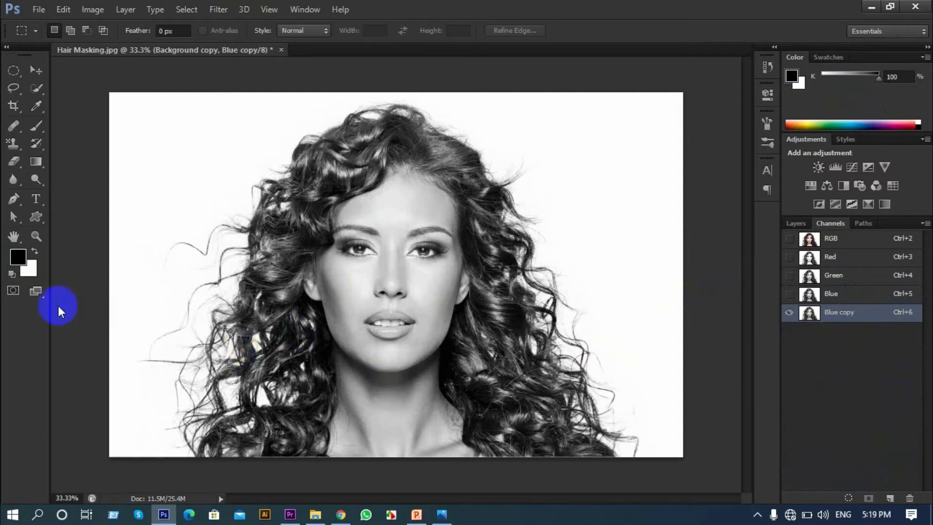
Outline the face, neck and inner hair with the Lasso tool on the Blue copy channel.
click(14, 87)
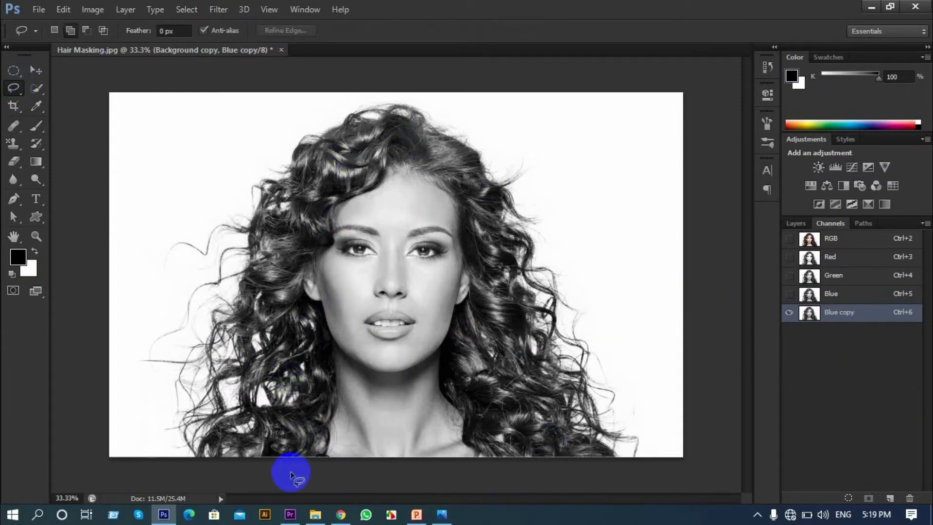
scroll(290, 474, up, 2)
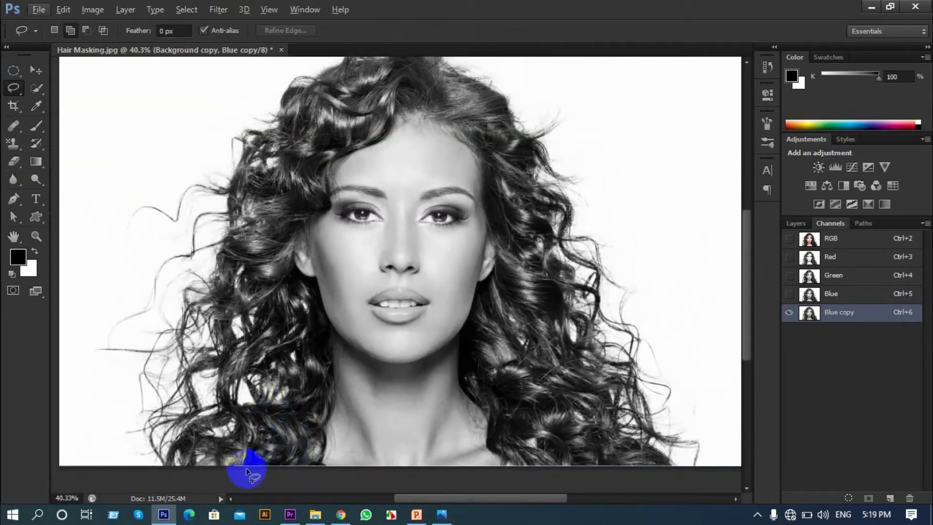
mouse_move(233, 471)
mouse_down()
mouse_move(291, 424)
mouse_move(315, 363)
mouse_move(273, 261)
mouse_move(298, 155)
mouse_move(329, 97)
mouse_move(427, 95)
mouse_move(496, 163)
mouse_move(551, 386)
mouse_move(602, 433)
mouse_move(584, 511)
mouse_move(353, 514)
mouse_move(198, 479)
mouse_move(309, 432)
mouse_up()
scroll(198, 479, up, 3)
mouse_move(401, 392)
mouse_down()
mouse_move(396, 348)
mouse_move(410, 298)
mouse_move(318, 432)
mouse_move(271, 450)
mouse_move(306, 488)
mouse_move(242, 441)
mouse_move(289, 395)
mouse_move(298, 396)
mouse_move(299, 419)
mouse_move(267, 444)
mouse_move(348, 306)
mouse_move(362, 305)
mouse_move(319, 343)
mouse_move(262, 431)
mouse_move(387, 333)
mouse_move(387, 306)
mouse_move(317, 375)
mouse_move(381, 271)
mouse_move(308, 267)
mouse_move(275, 275)
mouse_move(271, 287)
mouse_move(273, 235)
mouse_move(300, 153)
mouse_move(371, 88)
mouse_move(407, 87)
mouse_move(450, 110)
mouse_up()
Extend and smooth the lasso selection across the crown and down the inner hair on both sides of the face.
scroll(271, 449, down, 3)
scroll(241, 442, down, 3)
scroll(267, 444, up, 4)
scroll(387, 306, down, 2)
scroll(316, 374, down, 2)
scroll(308, 267, up, 2)
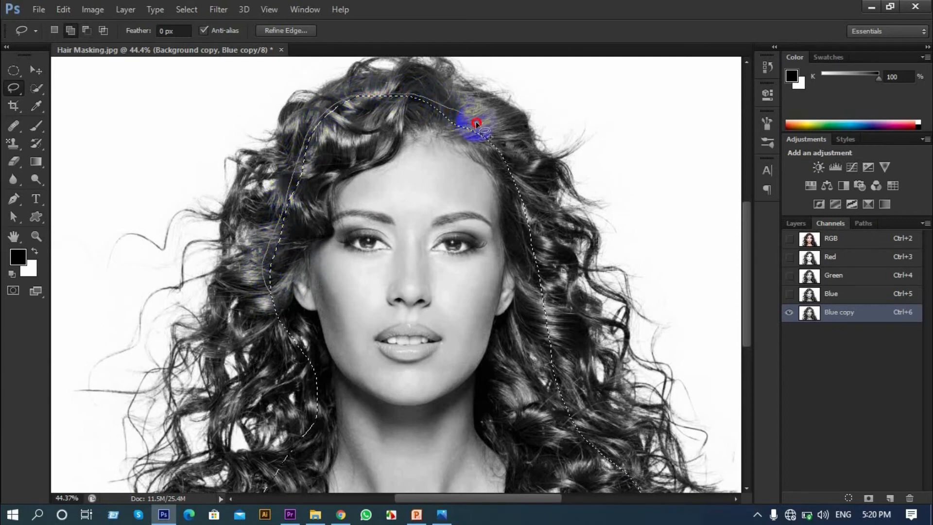
mouse_move(501, 151)
mouse_down()
mouse_move(524, 209)
mouse_move(502, 303)
mouse_up()
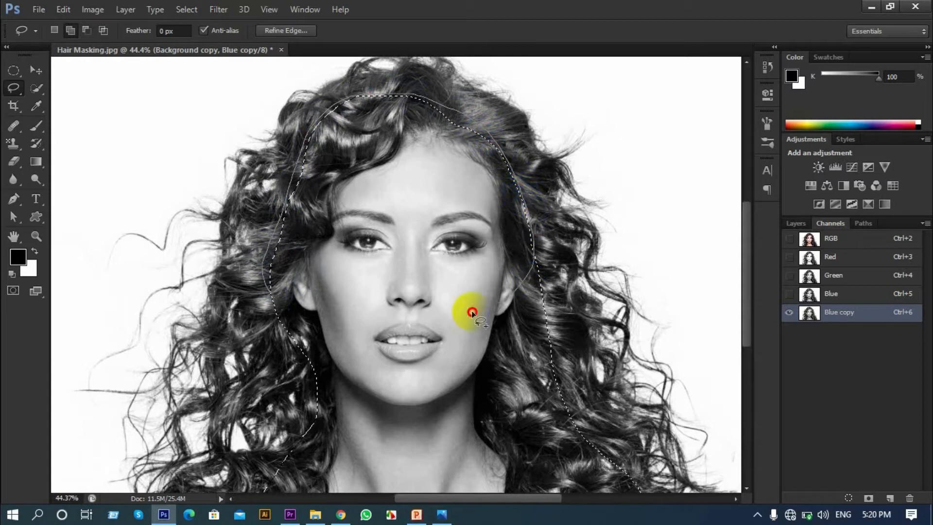
drag(355, 339, 358, 333)
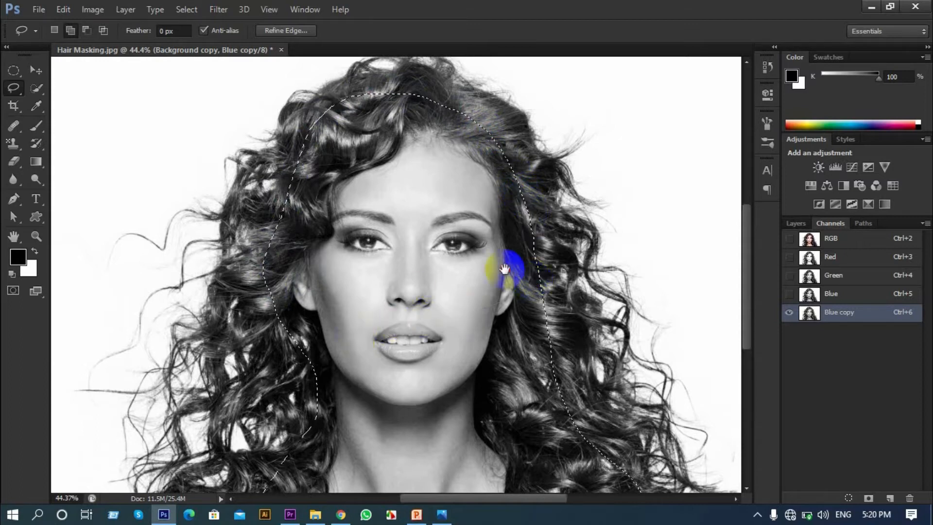
drag(533, 278, 433, 229)
mouse_move(460, 277)
mouse_down()
mouse_move(476, 344)
mouse_move(534, 432)
mouse_up()
scroll(421, 305, down, 1)
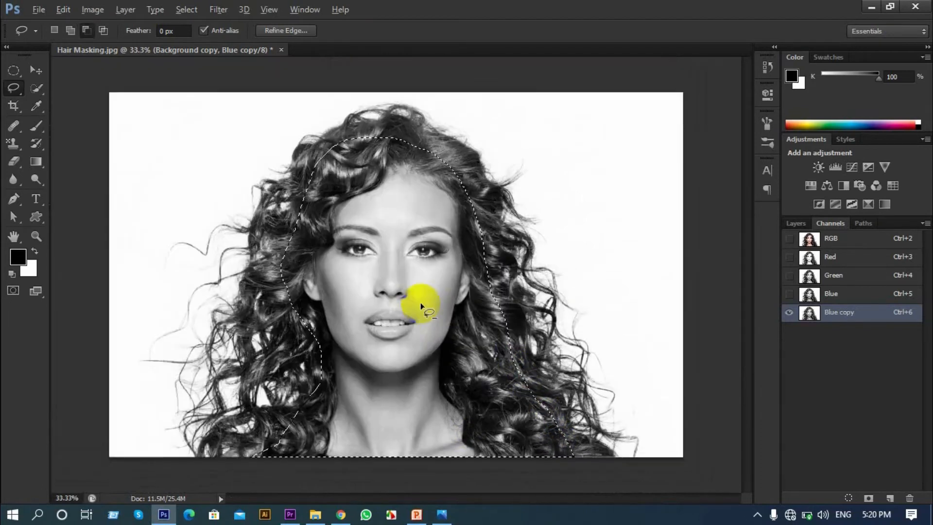
Refine the lasso selection's edge through the hair beside the neck, over the forehead and at the image-left temple.
scroll(336, 335, up, 1)
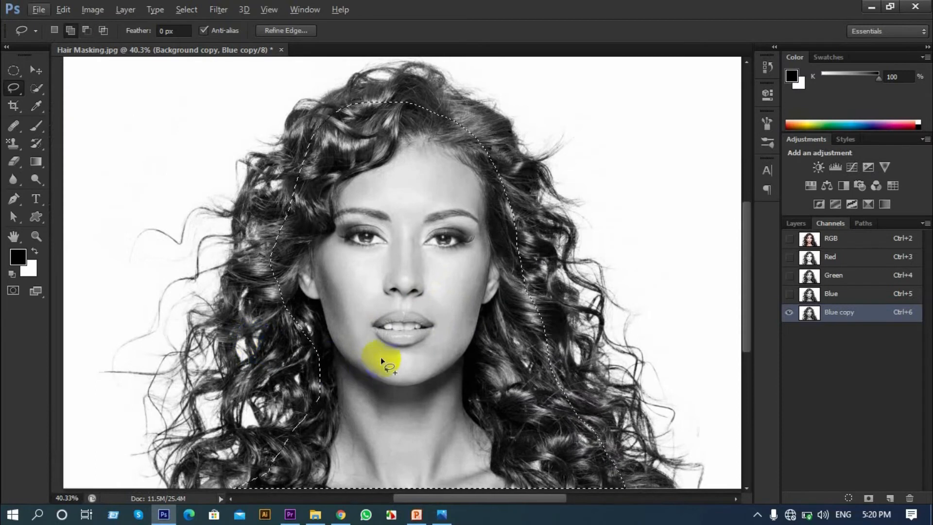
scroll(271, 401, up, 2)
mouse_move(350, 322)
mouse_down()
mouse_move(343, 312)
mouse_move(317, 430)
mouse_up()
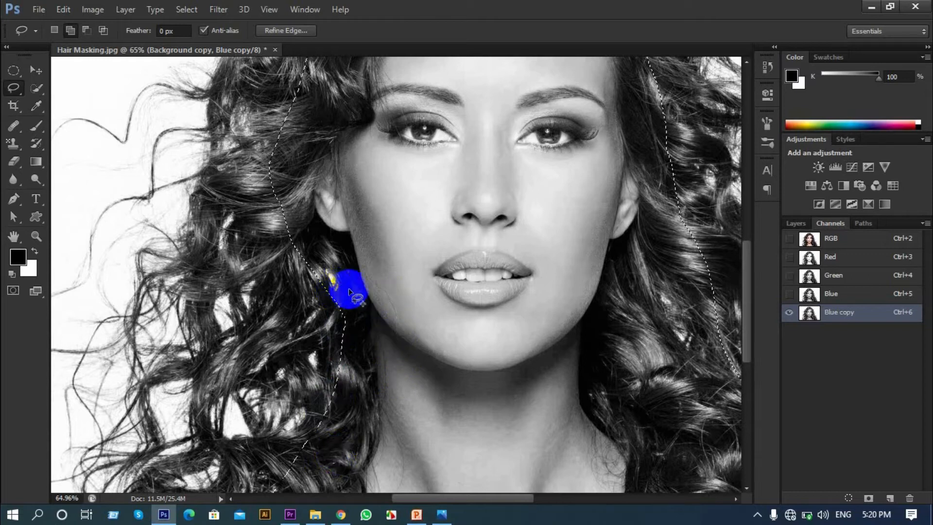
scroll(306, 267, down, 3)
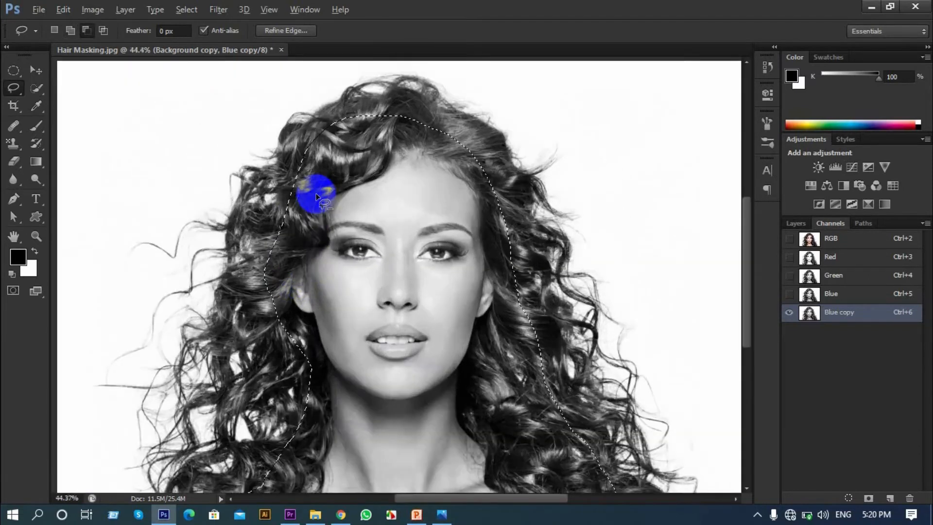
scroll(316, 197, up, 1)
mouse_move(362, 114)
mouse_down()
mouse_move(354, 106)
mouse_move(417, 96)
mouse_move(447, 101)
mouse_move(498, 132)
mouse_move(537, 235)
mouse_move(535, 262)
mouse_up()
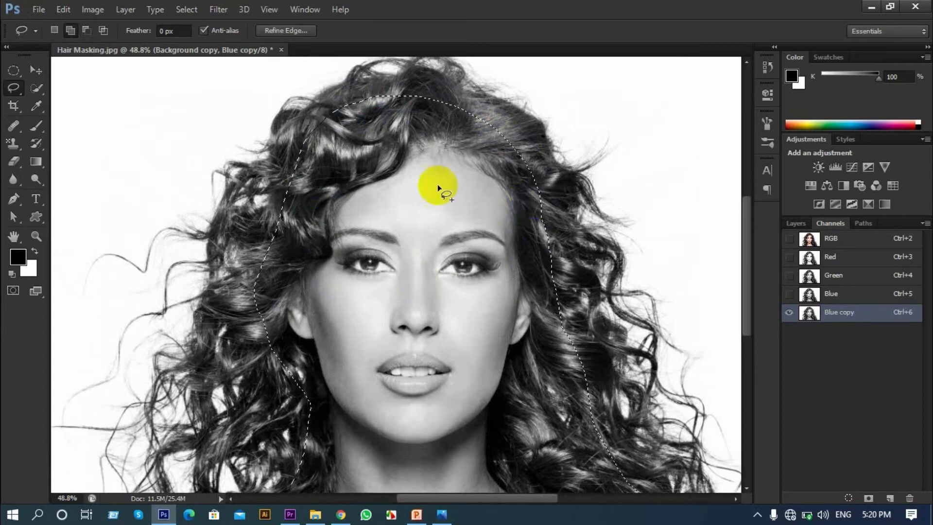
scroll(241, 251, up, 1)
scroll(241, 250, up, 1)
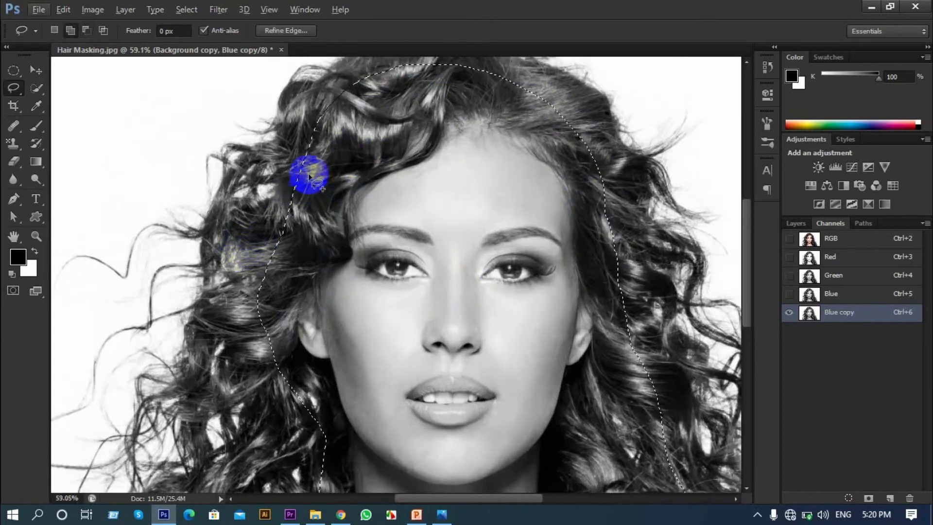
drag(280, 228, 267, 262)
drag(271, 294, 267, 299)
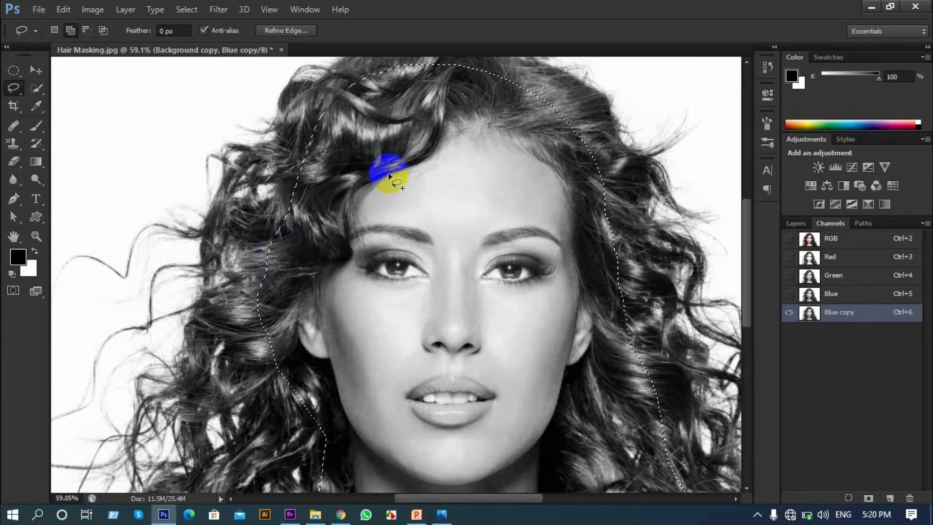
Fill the lasso selection over the face and inner hair on the Blue copy channel with black and invert the selection.
scroll(321, 195, down, 7)
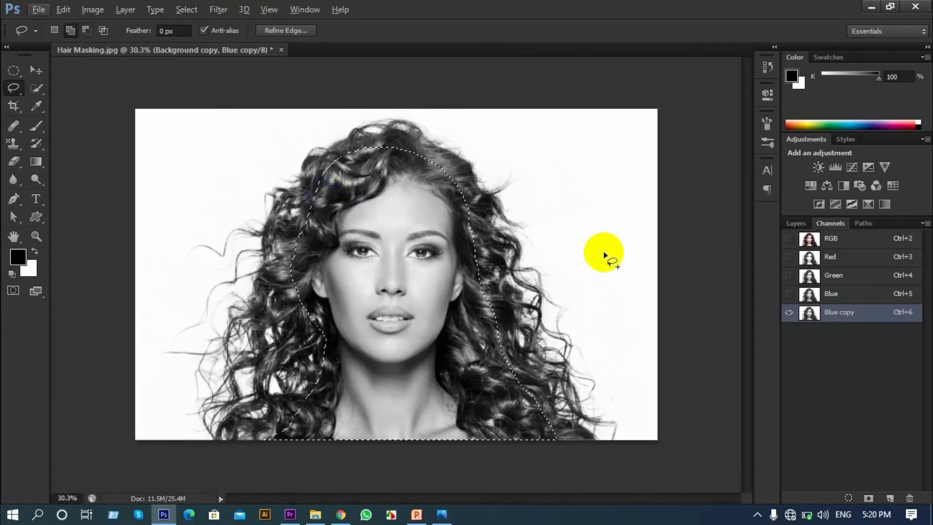
key(alt)
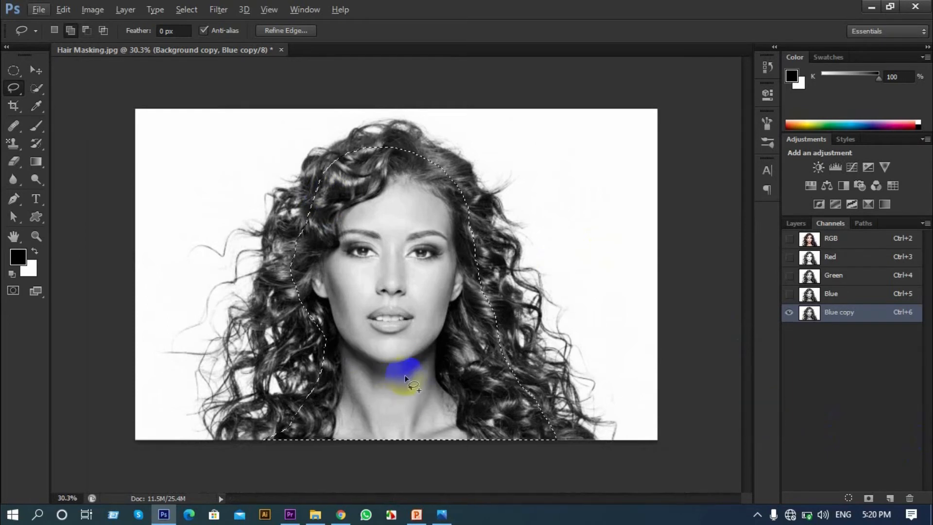
scroll(407, 366, up, 2)
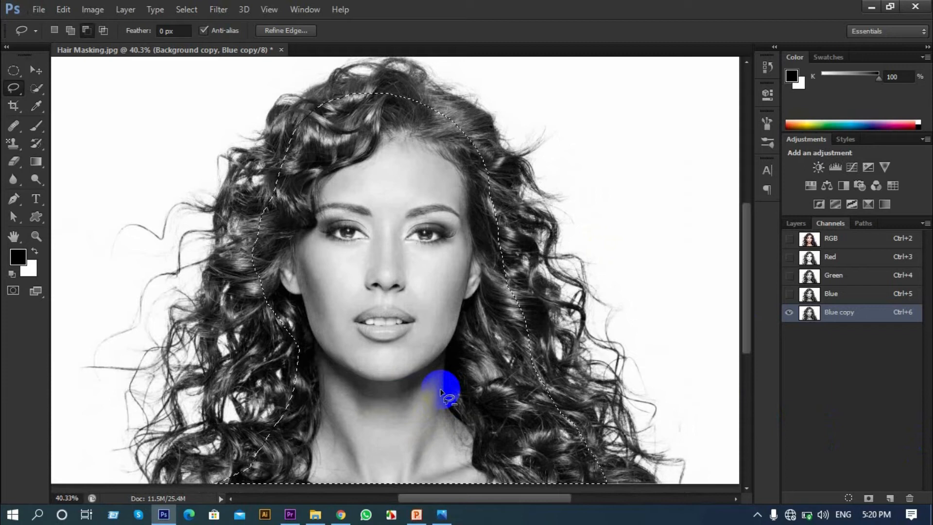
scroll(440, 392, down, 1)
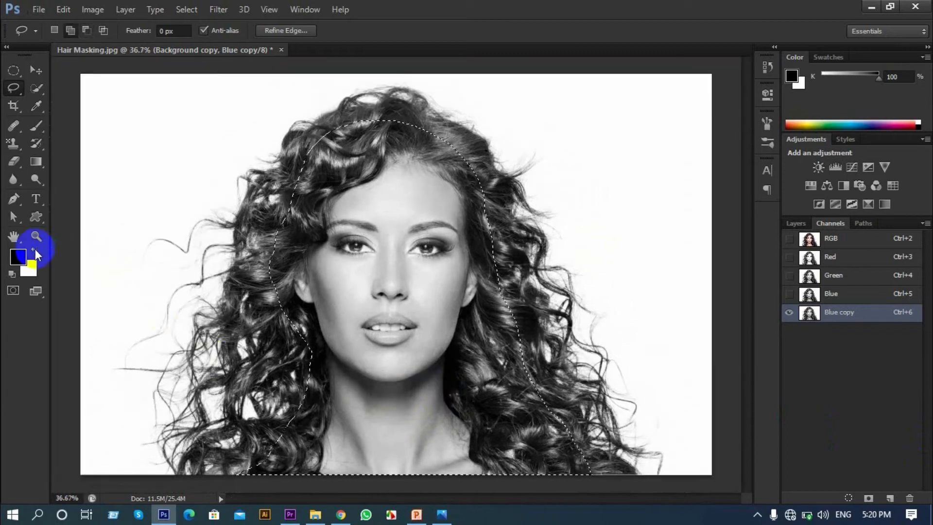
key(alt+BackSpace)
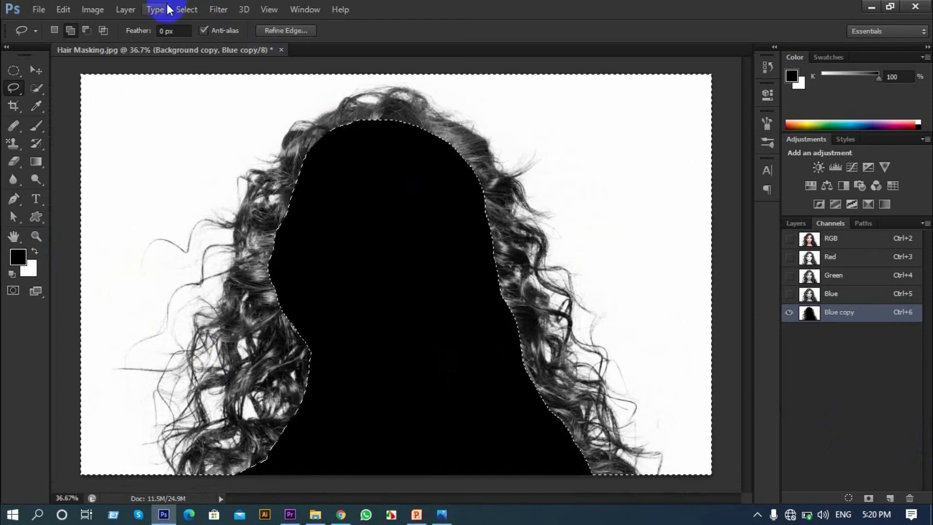
click(186, 9)
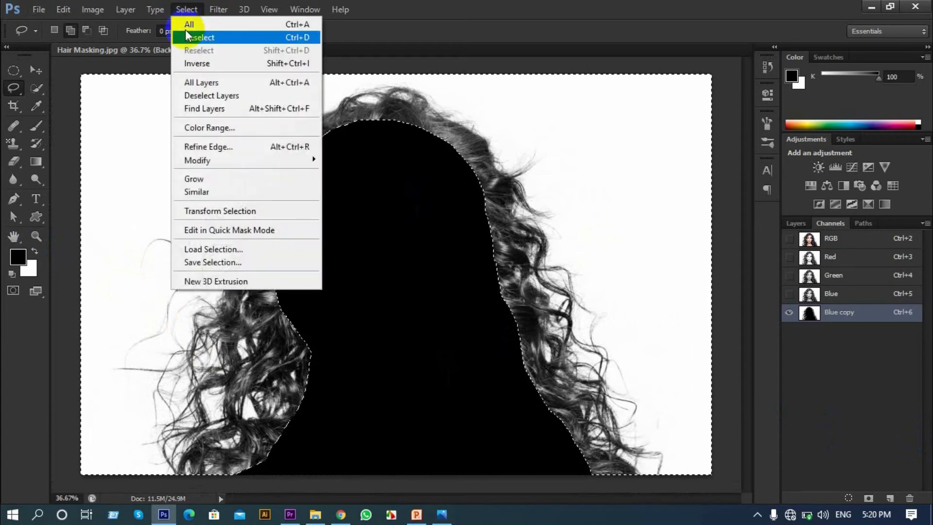
click(431, 6)
Darken the selected outer hair on the Blue copy channel with Levels, setting the black input level to 47.
click(92, 9)
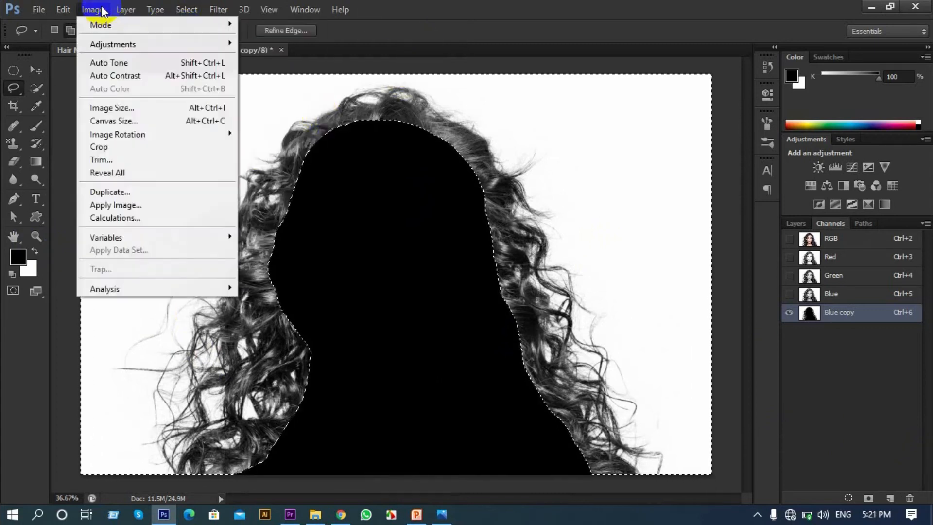
mouse_move(116, 43)
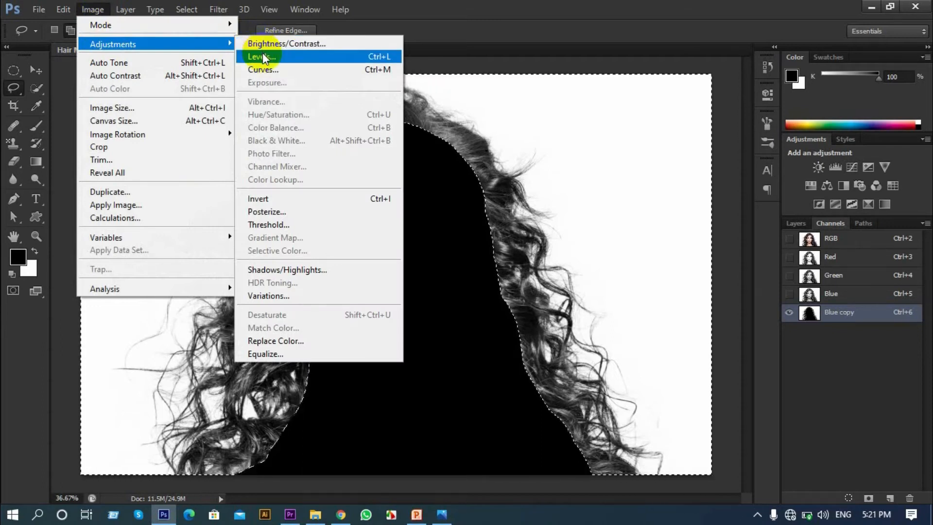
click(262, 56)
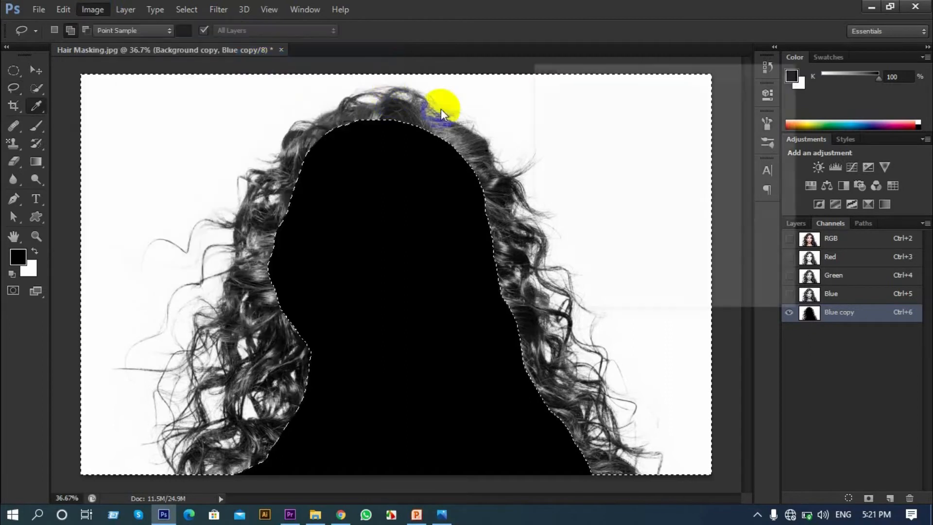
drag(631, 68, 650, 40)
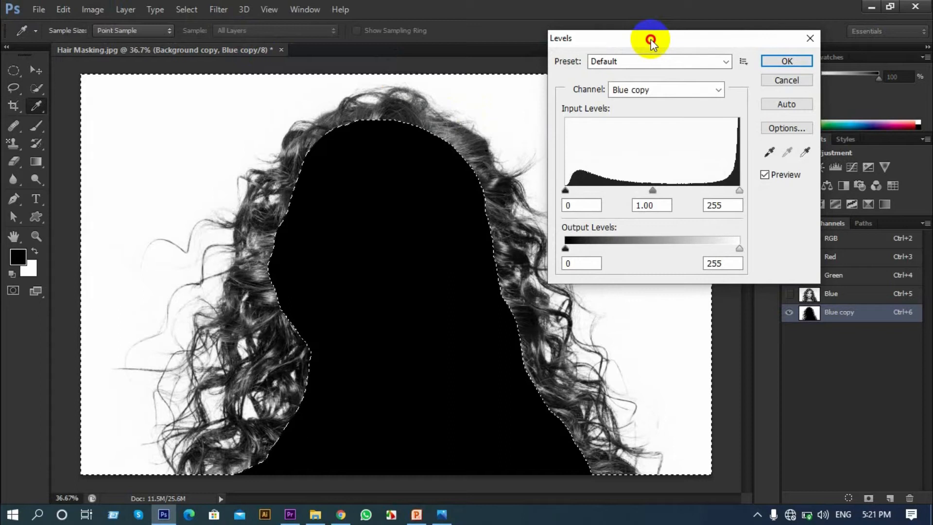
drag(650, 40, 703, 47)
click(642, 191)
drag(624, 203, 649, 194)
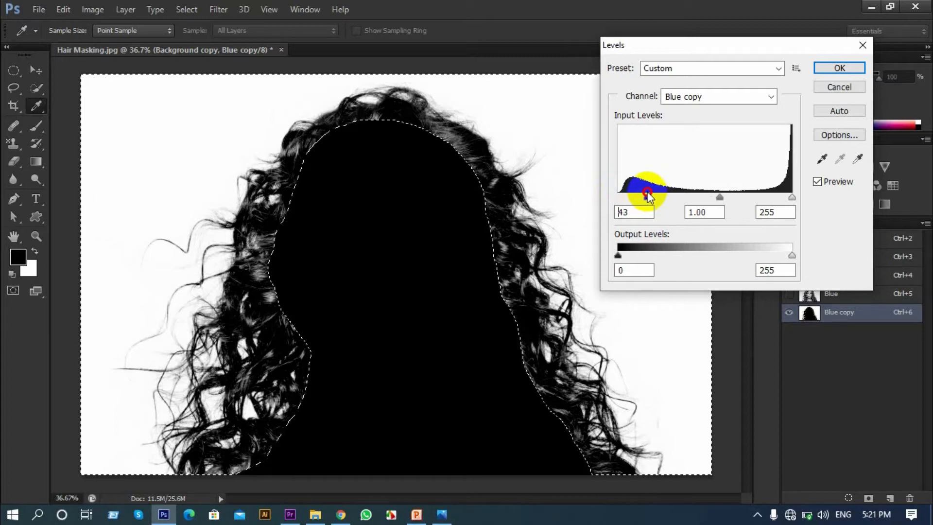
drag(648, 191, 652, 192)
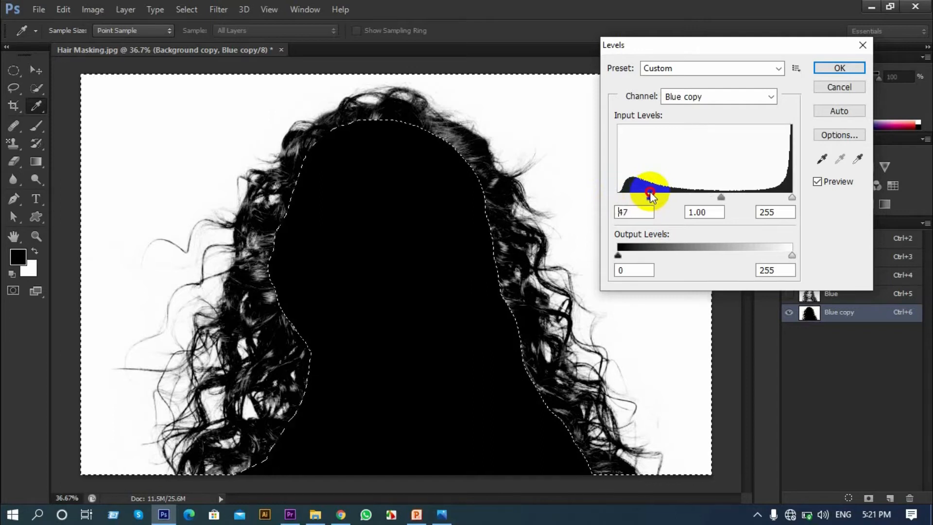
click(839, 68)
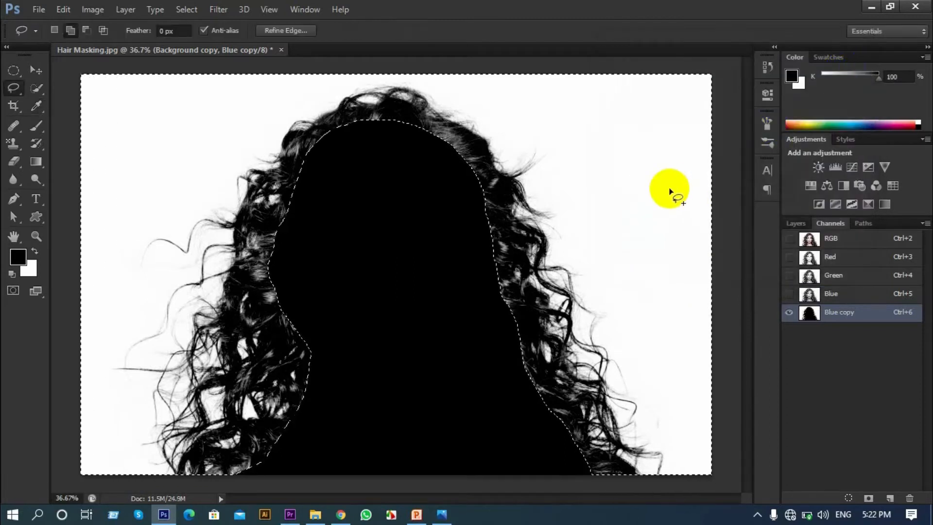
Deselect and invert the tones of the Blue copy channel.
key(ctrl+d)
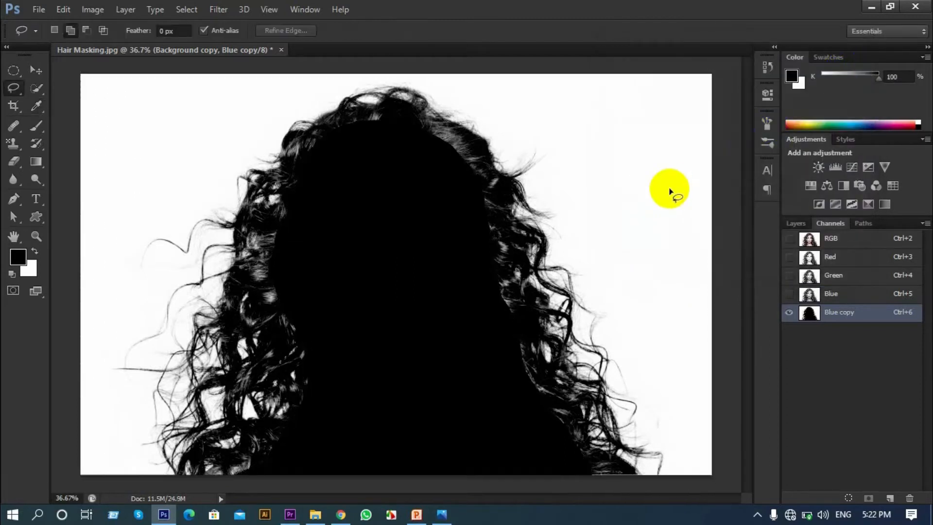
key(ctrl+minus)
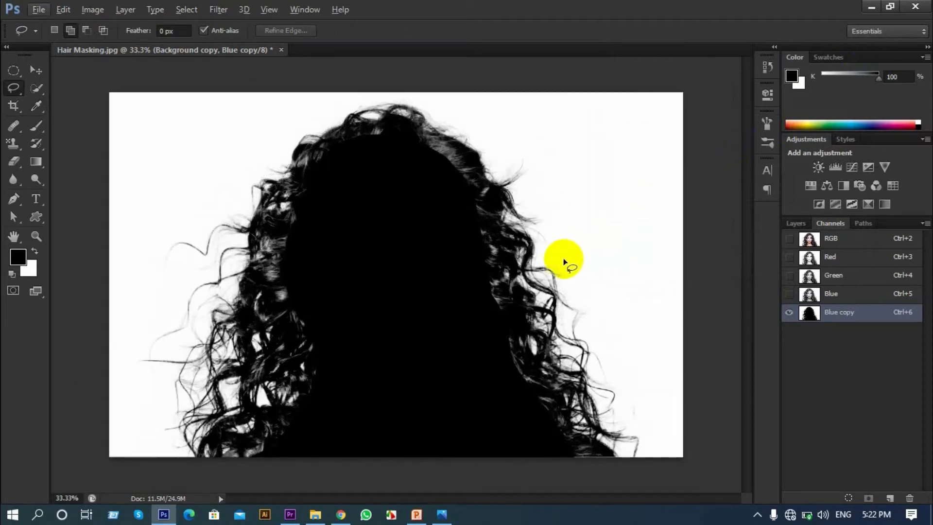
mouse_move(403, 100)
mouse_down()
mouse_move(384, 167)
mouse_move(398, 239)
mouse_move(636, 130)
mouse_up()
mouse_move(371, 241)
mouse_down()
mouse_move(379, 265)
mouse_move(308, 293)
mouse_move(547, 135)
mouse_up()
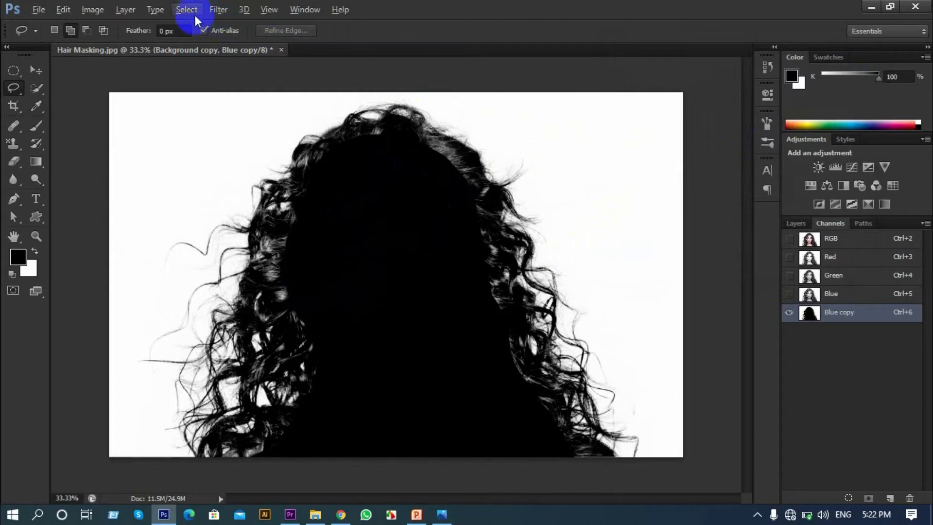
click(94, 8)
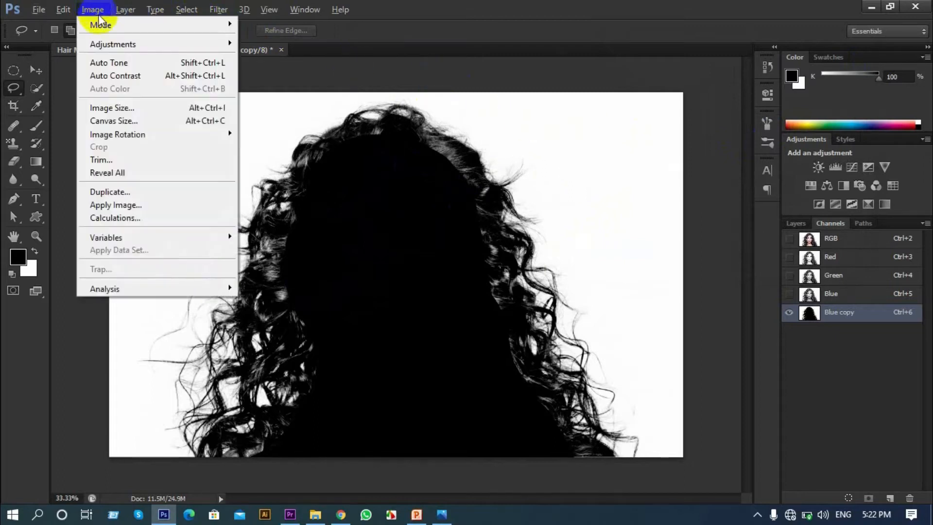
mouse_move(126, 44)
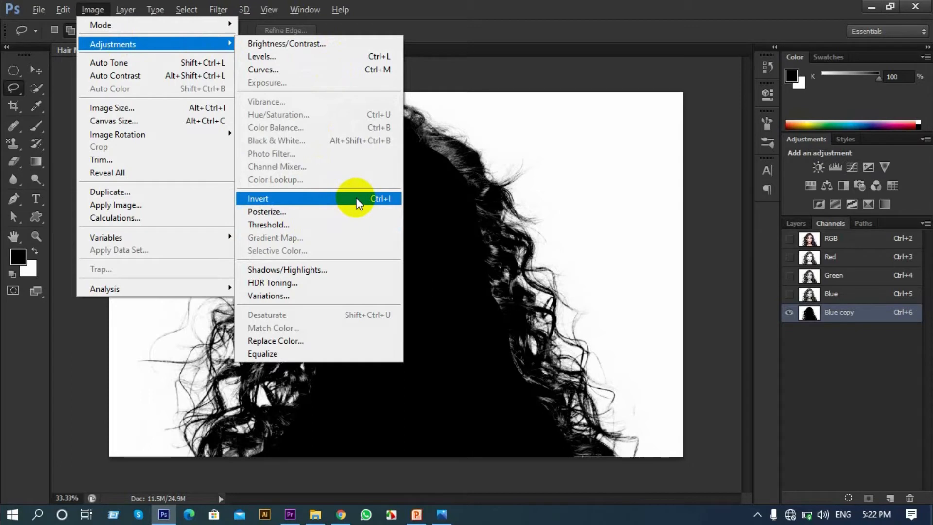
click(357, 202)
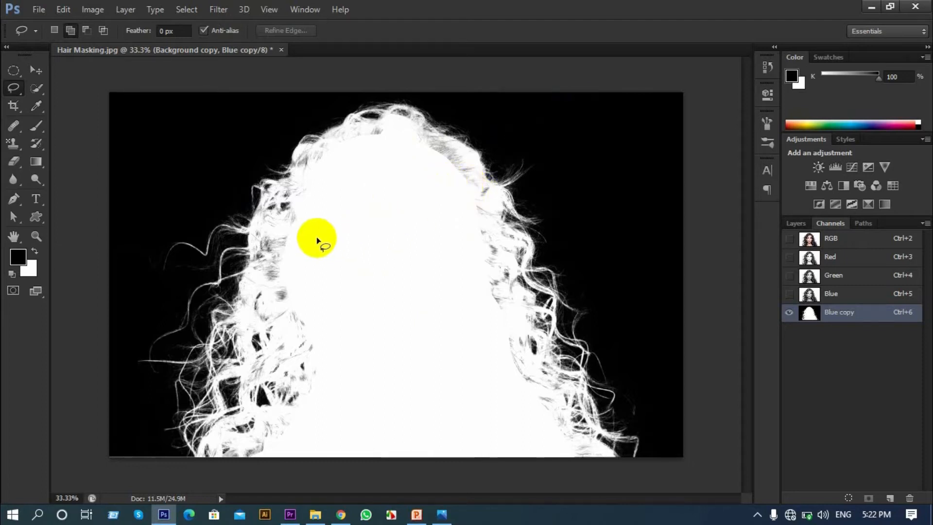
Set up the Brush tool with white as the foreground colour and 0% hardness.
click(36, 126)
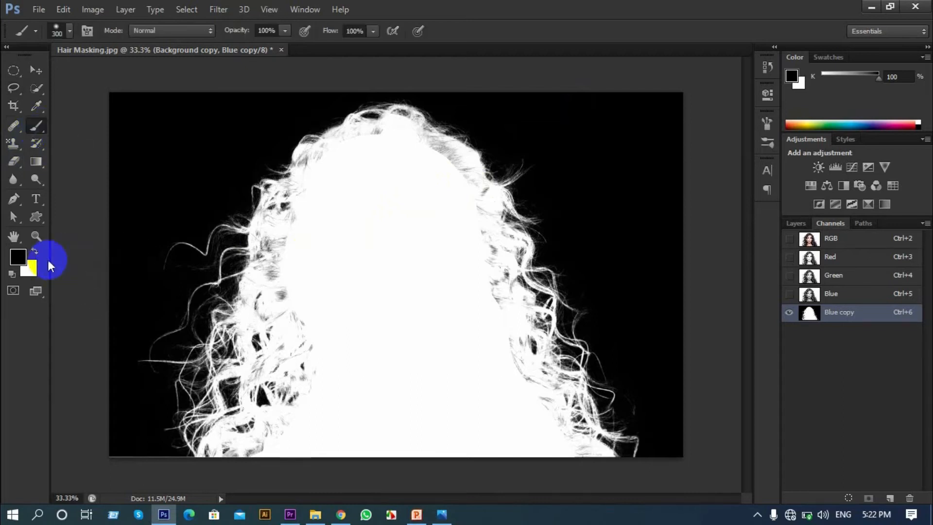
key(d)
scroll(168, 260, up, 1)
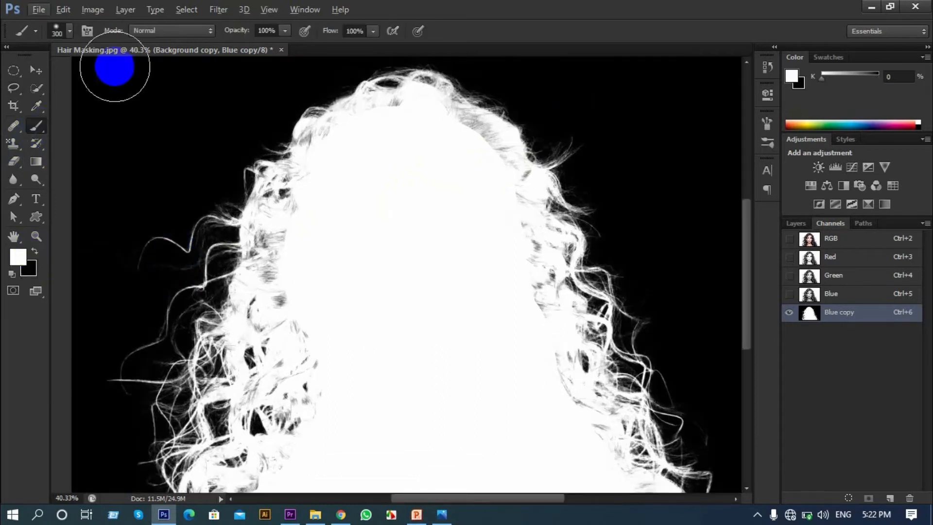
click(53, 32)
drag(42, 101, 20, 108)
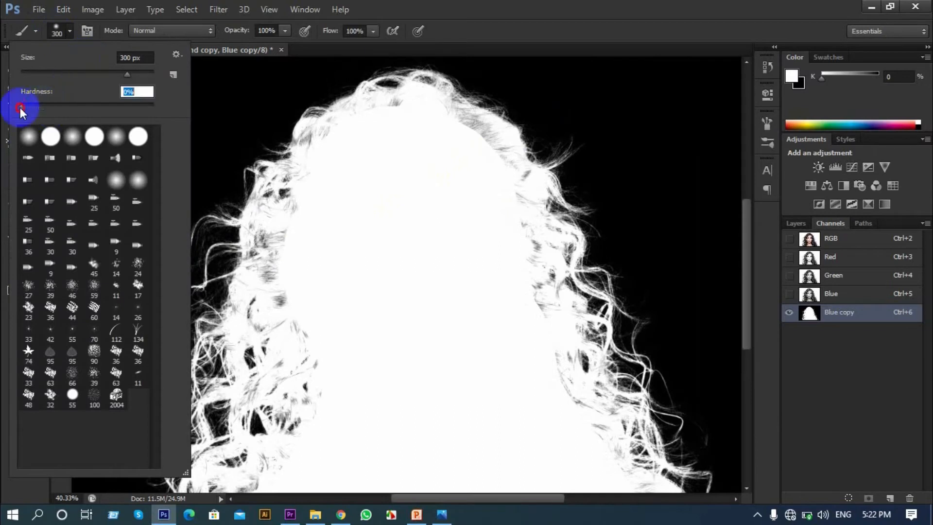
click(627, 6)
Reduce the brush to 45 px and paint white over the grey inner hair on the image-left side, from bottom to crown.
scroll(344, 322, up, 5)
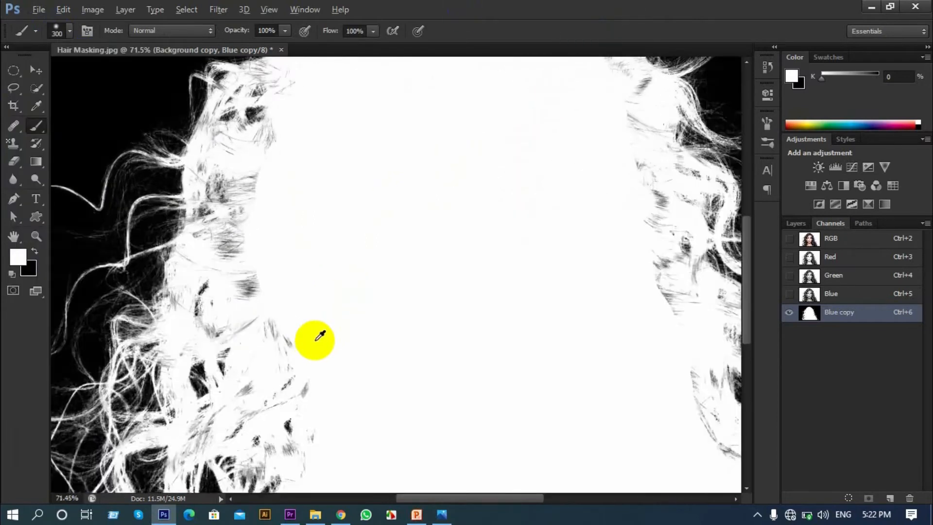
scroll(256, 291, up, 3)
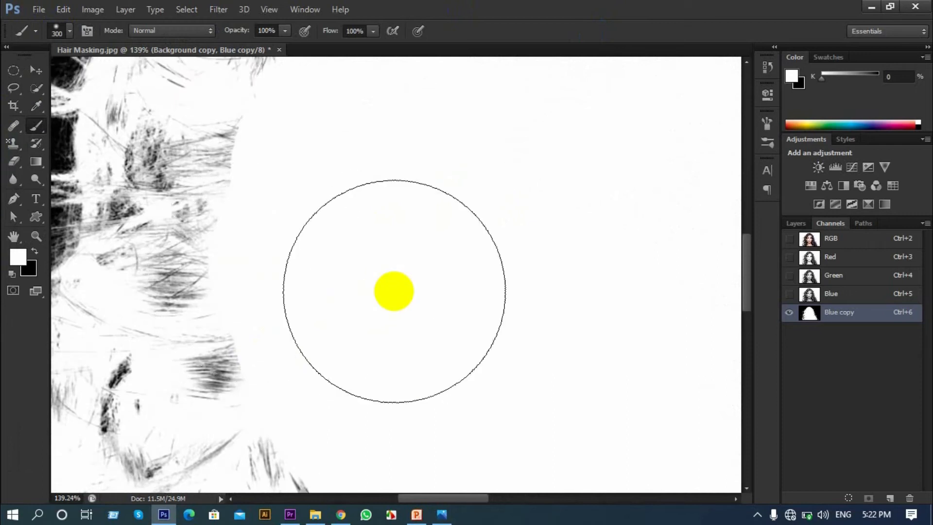
key(bracketleft)
key(bracketleft)
key(bracketleft)
key(bracketleft)
key(bracketleft)
key(bracketleft)
key(bracketleft)
key(bracketleft)
key(bracketleft)
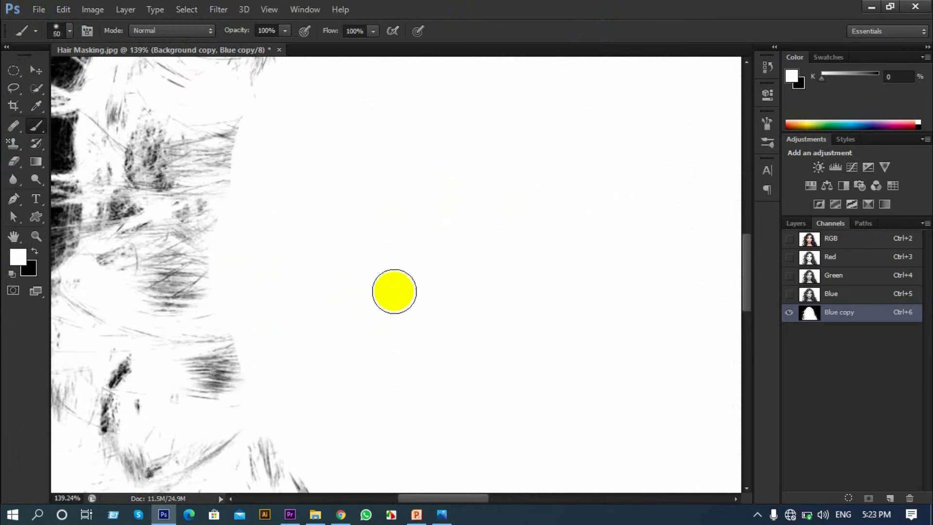
scroll(250, 371, up, 3)
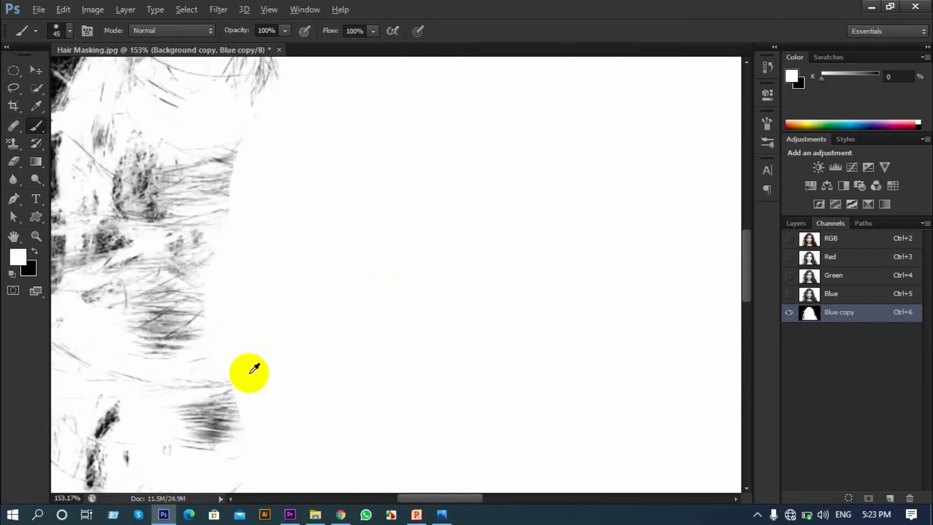
drag(253, 378, 504, 246)
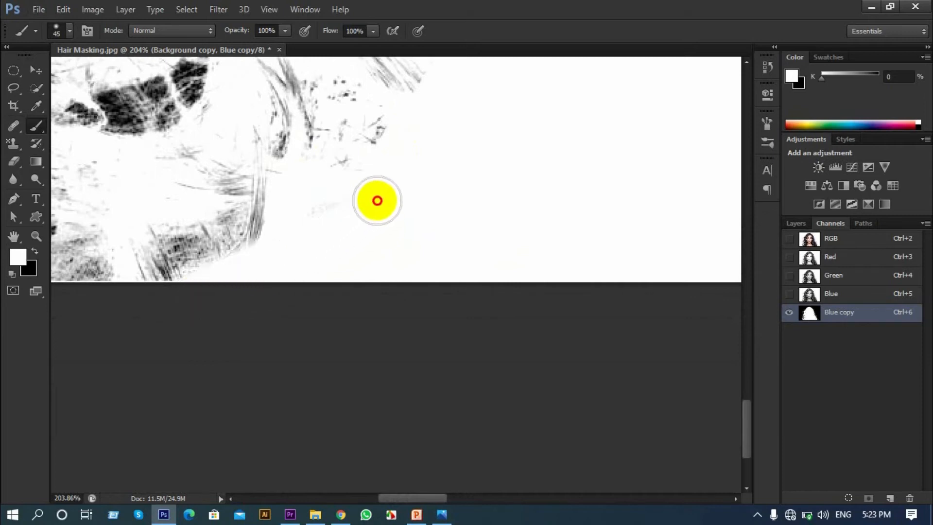
mouse_move(451, 132)
mouse_down()
mouse_move(224, 309)
mouse_move(218, 255)
mouse_move(245, 217)
mouse_move(281, 185)
mouse_move(214, 351)
mouse_move(178, 361)
mouse_move(292, 180)
mouse_move(254, 346)
mouse_move(231, 385)
mouse_move(261, 295)
mouse_move(266, 150)
mouse_move(273, 379)
mouse_move(232, 215)
mouse_move(227, 325)
mouse_move(218, 308)
mouse_move(230, 331)
mouse_move(206, 299)
mouse_move(326, 411)
mouse_move(202, 262)
mouse_move(219, 310)
mouse_move(196, 255)
mouse_move(242, 374)
mouse_move(193, 245)
mouse_move(198, 260)
mouse_move(198, 220)
mouse_move(219, 371)
mouse_move(209, 365)
mouse_move(210, 329)
mouse_move(244, 234)
mouse_move(247, 382)
mouse_move(236, 398)
mouse_move(229, 366)
mouse_move(298, 235)
mouse_move(213, 423)
mouse_move(252, 282)
mouse_move(225, 395)
mouse_move(271, 266)
mouse_up()
mouse_move(255, 350)
mouse_down()
mouse_move(238, 392)
mouse_move(244, 369)
mouse_move(290, 319)
mouse_move(371, 261)
mouse_move(308, 337)
mouse_move(277, 333)
mouse_move(264, 343)
mouse_move(345, 292)
mouse_move(333, 292)
mouse_move(460, 248)
mouse_move(589, 248)
mouse_up()
mouse_move(621, 250)
mouse_down()
mouse_move(598, 281)
mouse_move(457, 281)
mouse_move(381, 270)
mouse_move(412, 252)
mouse_move(422, 255)
mouse_move(404, 254)
mouse_move(472, 263)
mouse_move(621, 334)
mouse_up()
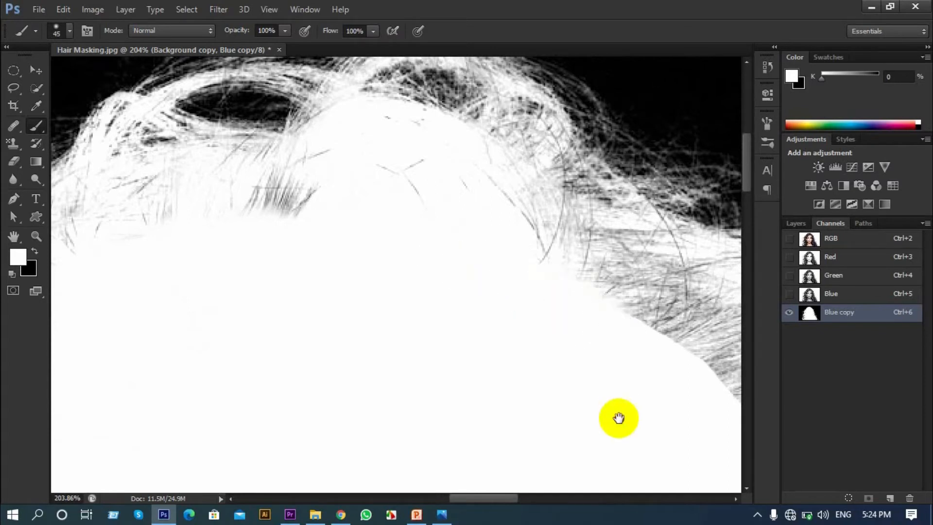
Paint white along the inner hair edge from the crown down the upper image-right side with the 45 px brush.
drag(619, 418, 421, 273)
mouse_move(357, 168)
mouse_down()
mouse_move(446, 208)
mouse_move(421, 186)
mouse_move(488, 236)
mouse_move(481, 226)
mouse_move(506, 258)
mouse_move(494, 232)
mouse_move(583, 340)
mouse_up()
drag(593, 408, 468, 284)
mouse_move(437, 215)
mouse_down()
mouse_move(454, 210)
mouse_move(492, 260)
mouse_move(525, 340)
mouse_up()
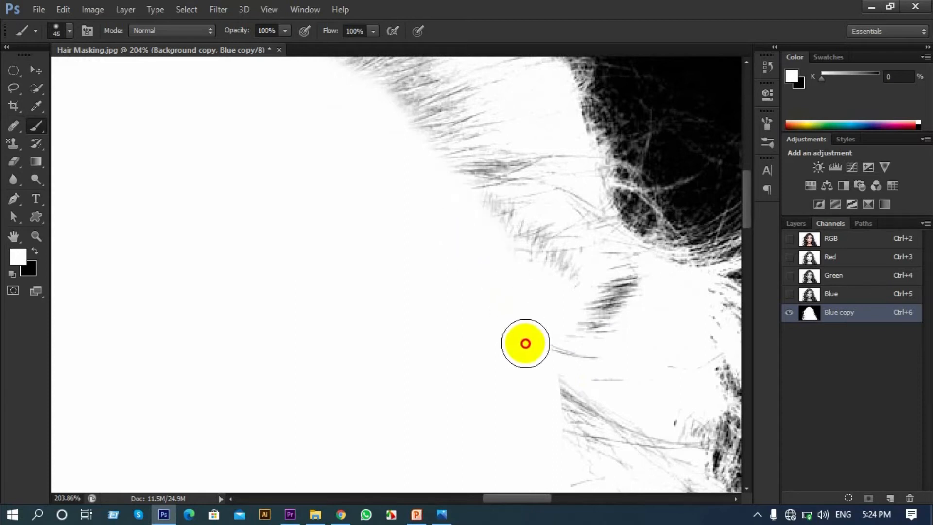
Reduce the brush to 20 px and paint white down the lower image-right inner hair edge to the image's bottom.
drag(466, 315, 419, 180)
mouse_move(427, 137)
mouse_down()
mouse_move(454, 208)
mouse_move(458, 283)
mouse_move(415, 194)
mouse_move(411, 168)
mouse_move(432, 140)
mouse_move(424, 119)
mouse_move(466, 248)
mouse_move(469, 370)
mouse_move(456, 264)
mouse_move(477, 222)
mouse_move(465, 191)
mouse_move(494, 322)
mouse_up()
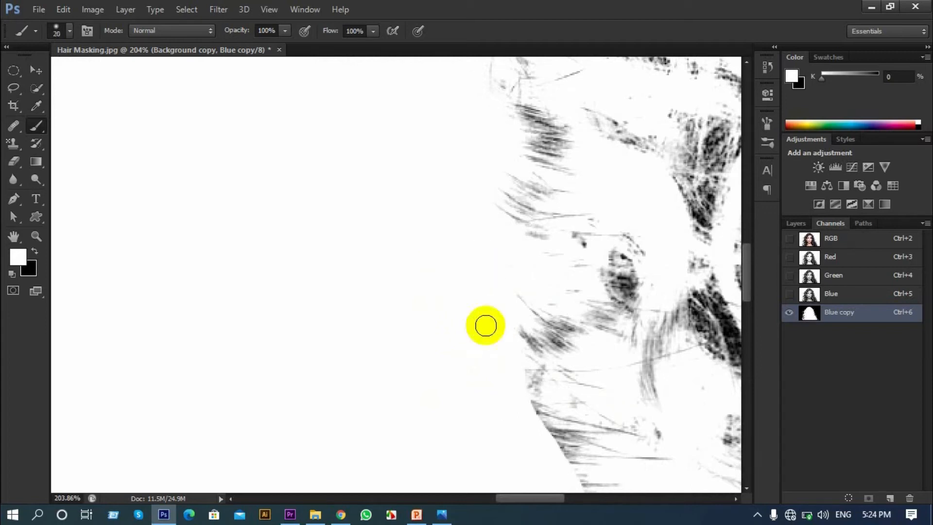
mouse_move(506, 302)
mouse_down()
mouse_move(521, 404)
mouse_move(545, 450)
mouse_move(454, 270)
mouse_up()
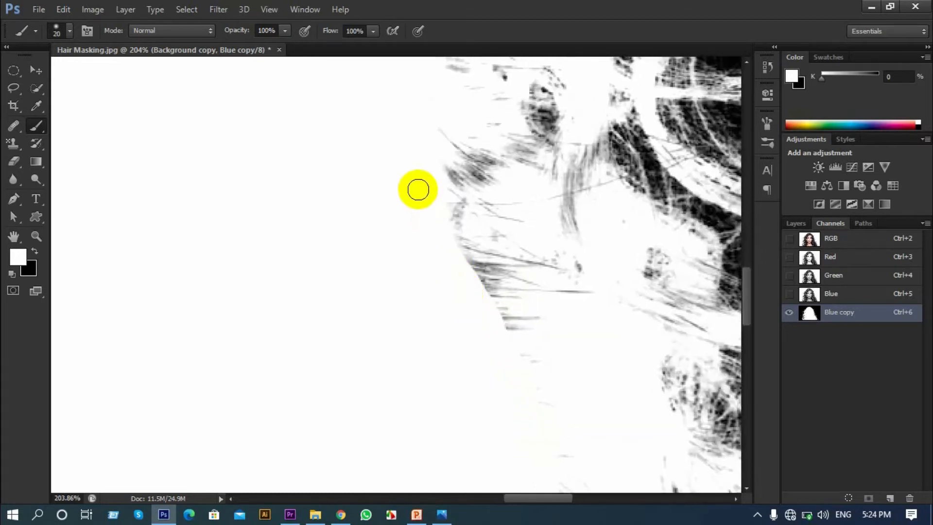
mouse_move(431, 199)
mouse_down()
mouse_move(456, 269)
mouse_move(487, 306)
mouse_move(508, 358)
mouse_move(417, 175)
mouse_move(448, 212)
mouse_move(483, 367)
mouse_up()
mouse_move(483, 367)
mouse_down()
mouse_move(454, 302)
mouse_move(454, 257)
mouse_up()
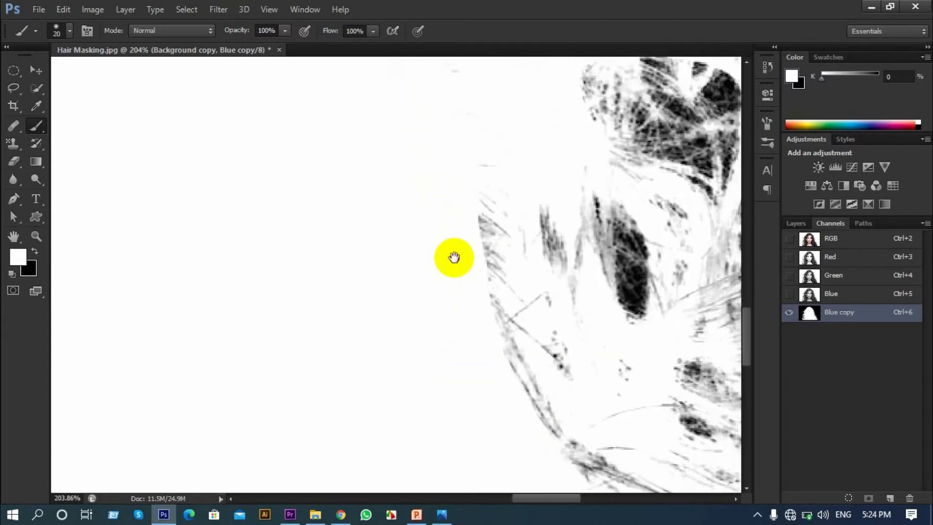
mouse_move(452, 179)
mouse_down()
mouse_move(479, 295)
mouse_move(467, 259)
mouse_move(521, 409)
mouse_move(424, 249)
mouse_move(447, 273)
mouse_move(452, 281)
mouse_move(433, 279)
mouse_move(361, 182)
mouse_move(363, 133)
mouse_move(421, 243)
mouse_move(491, 296)
mouse_move(514, 327)
mouse_move(354, 225)
mouse_move(327, 189)
mouse_move(365, 221)
mouse_move(393, 272)
mouse_move(367, 199)
mouse_move(392, 294)
mouse_move(341, 144)
mouse_move(419, 246)
mouse_move(399, 200)
mouse_move(417, 210)
mouse_move(469, 316)
mouse_up()
scroll(474, 327, down, 10)
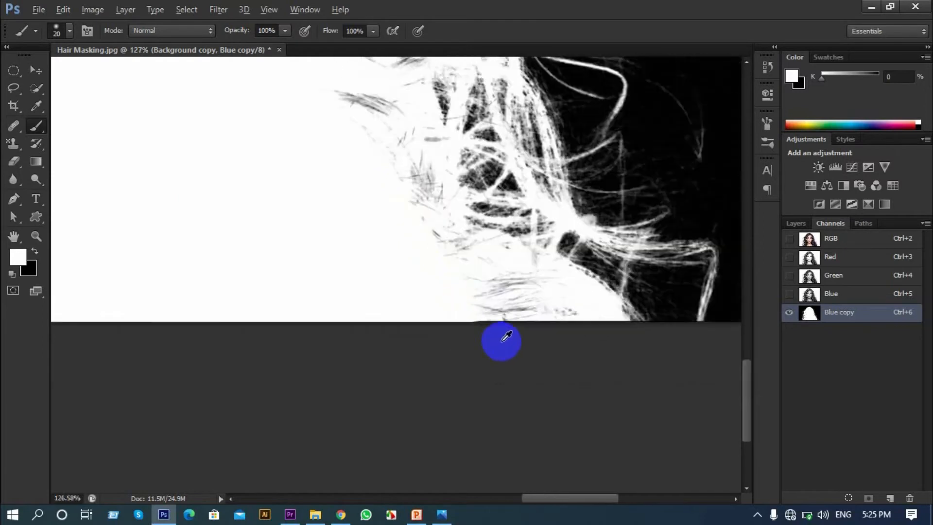
Load the white silhouette of the Blue copy channel as a selection.
scroll(297, 386, up, 2)
scroll(285, 389, down, 2)
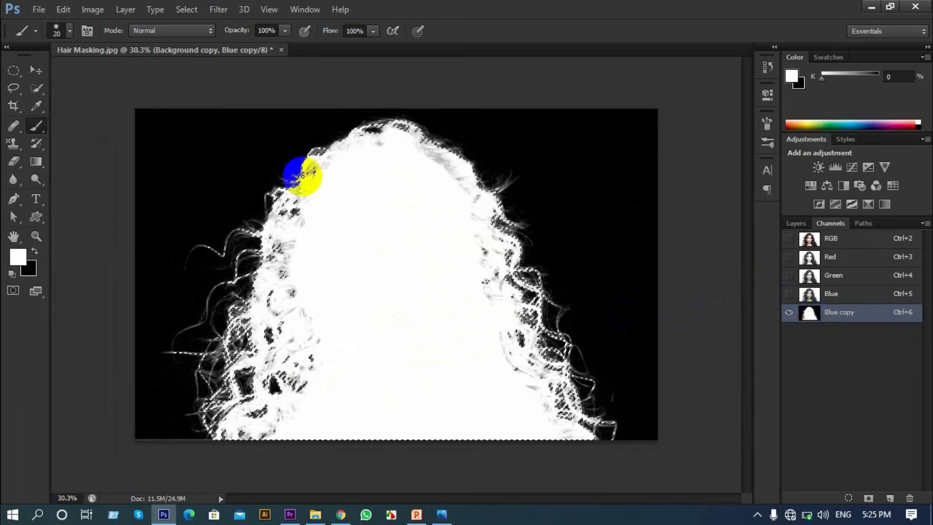
click(735, 194)
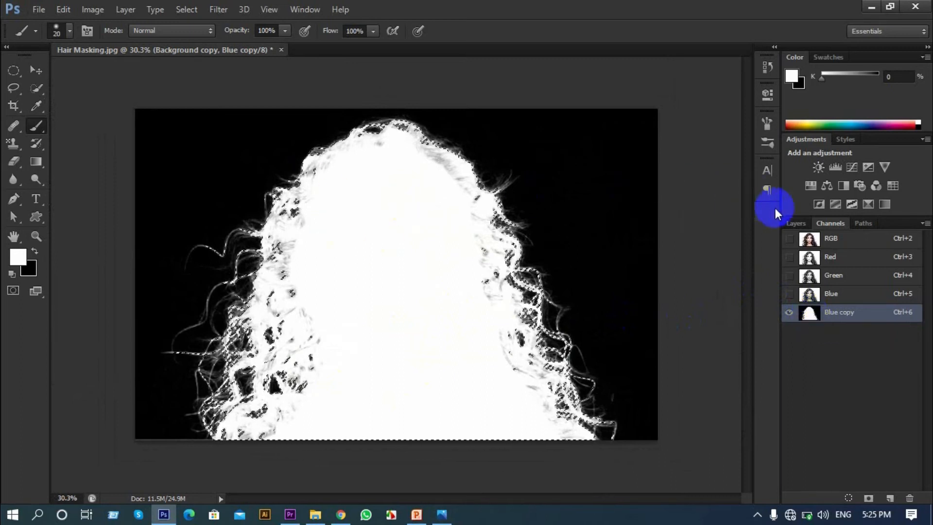
Add a layer mask to the Background copy layer from the loaded hair selection.
click(800, 223)
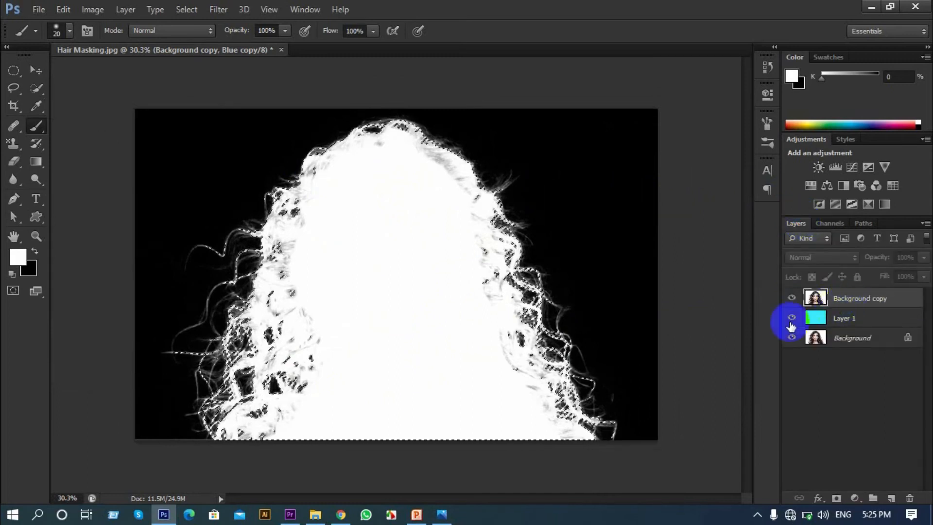
click(837, 499)
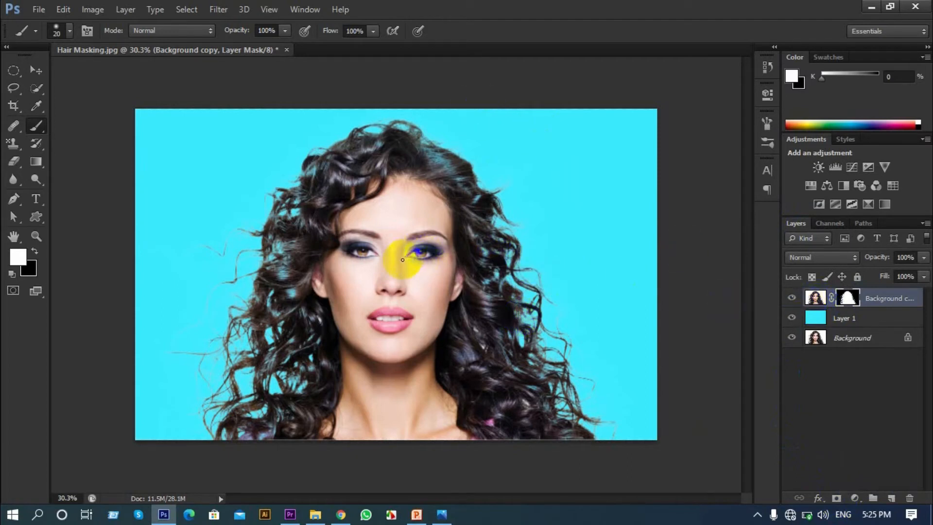
click(589, 313)
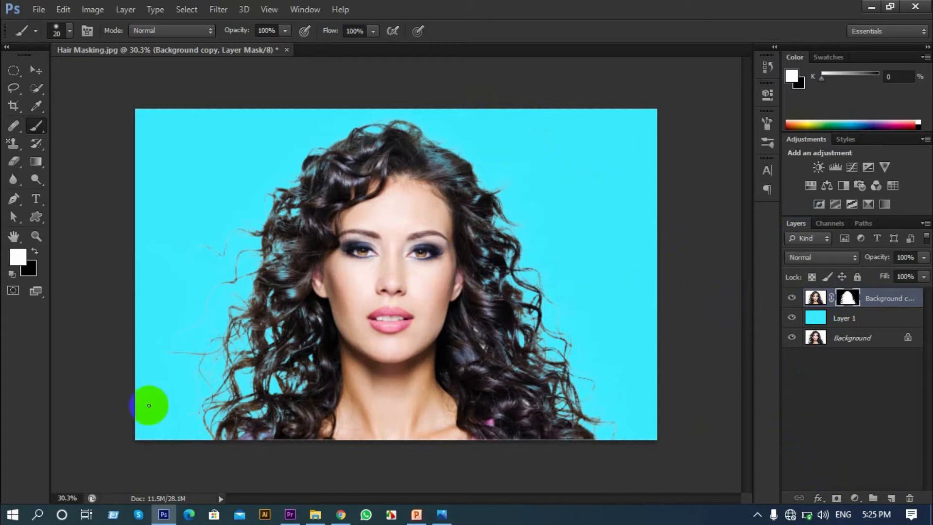
Paint white with the 20 px brush on the layer mask over the see-through gaps in the image-left hair beside the face.
scroll(209, 323, up, 5)
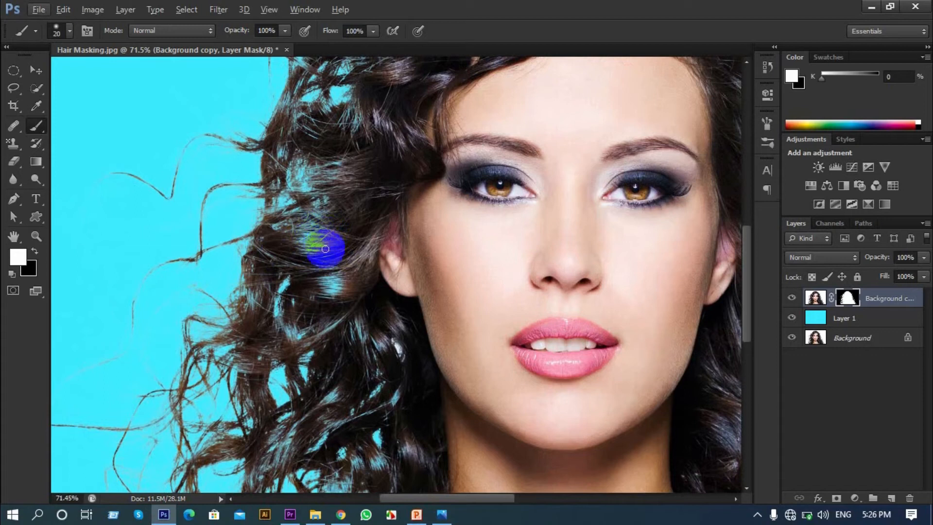
mouse_move(304, 248)
mouse_down()
mouse_move(331, 246)
mouse_move(299, 244)
mouse_move(337, 225)
mouse_move(301, 222)
mouse_move(330, 218)
mouse_move(345, 202)
mouse_move(313, 217)
mouse_move(340, 214)
mouse_move(313, 214)
mouse_move(305, 228)
mouse_move(328, 233)
mouse_move(344, 293)
mouse_move(319, 253)
mouse_move(325, 245)
mouse_move(298, 254)
mouse_move(332, 241)
mouse_move(285, 240)
mouse_move(316, 218)
mouse_up()
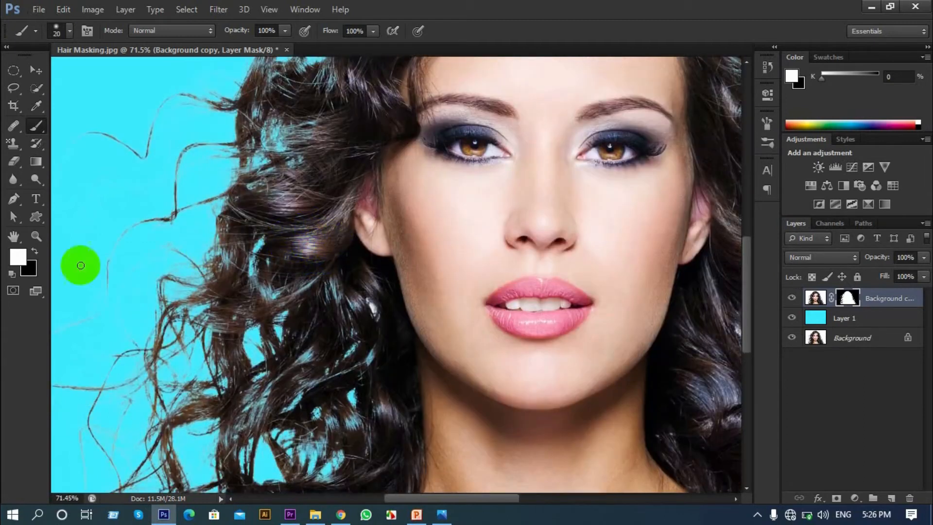
click(17, 257)
mouse_move(304, 338)
mouse_down()
mouse_move(393, 368)
mouse_move(370, 314)
mouse_move(306, 245)
mouse_move(271, 236)
mouse_move(261, 256)
mouse_move(310, 233)
mouse_move(220, 243)
mouse_move(256, 264)
mouse_move(241, 246)
mouse_move(268, 234)
mouse_up()
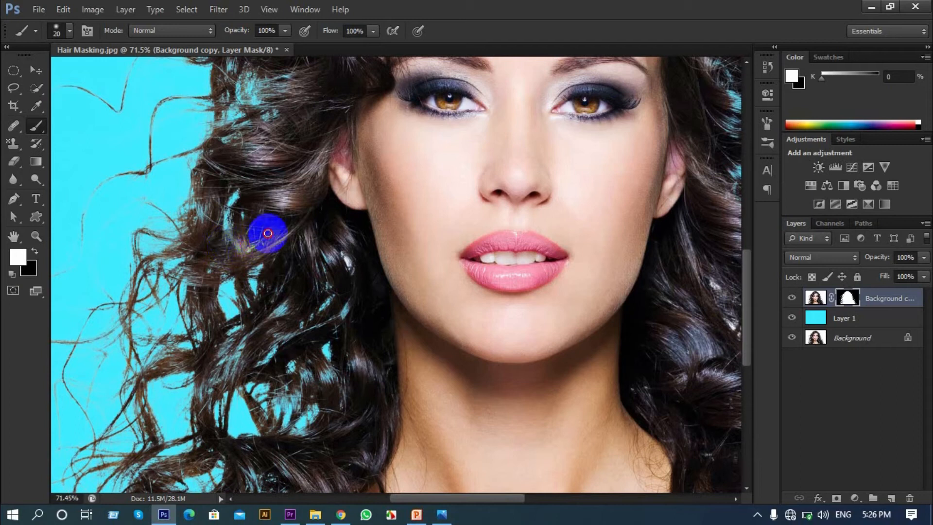
drag(269, 92, 290, 146)
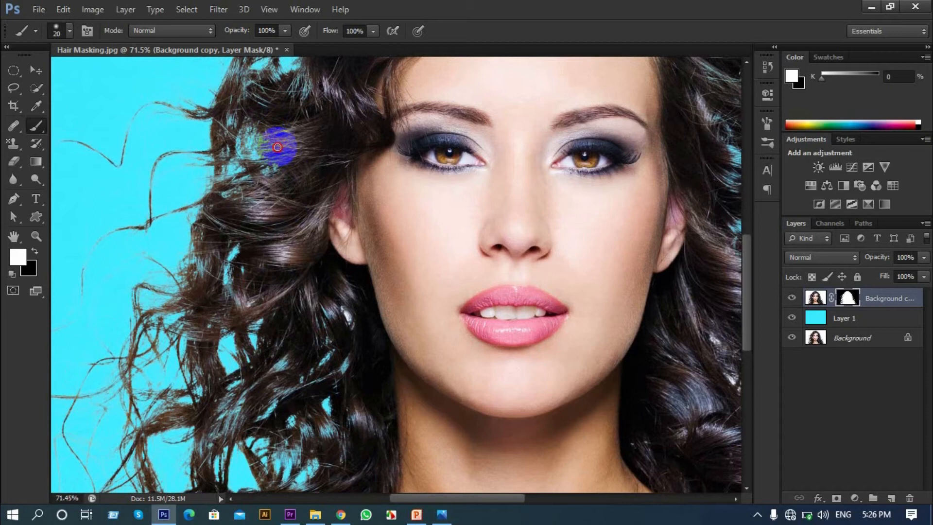
Paint white on the layer mask over the see-through hair from the upper image-left side across the crown.
drag(286, 157, 268, 215)
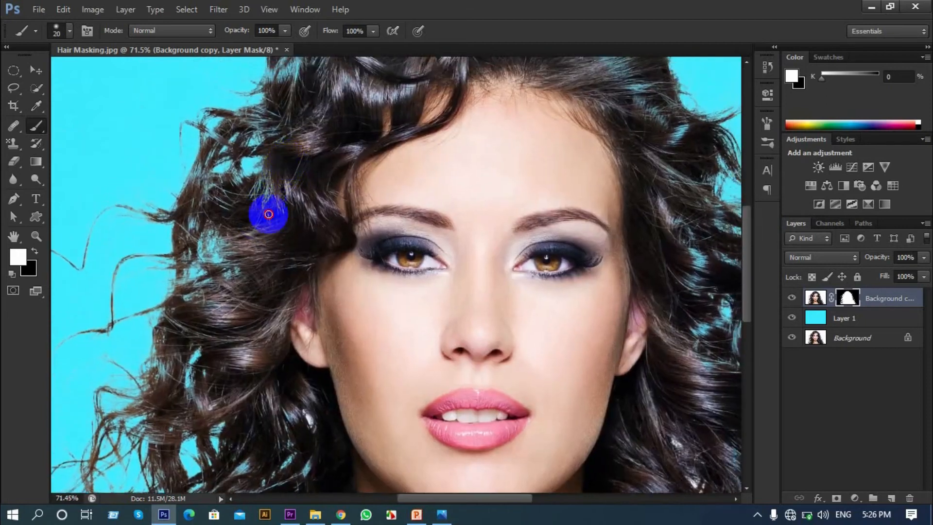
mouse_move(259, 180)
mouse_down()
mouse_move(308, 141)
mouse_move(282, 209)
mouse_move(282, 169)
mouse_move(257, 178)
mouse_up()
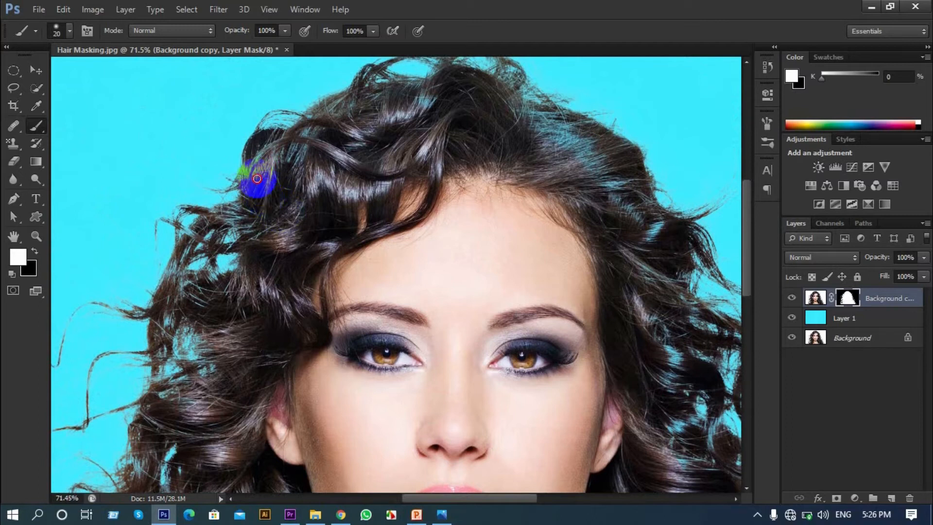
drag(319, 150, 438, 98)
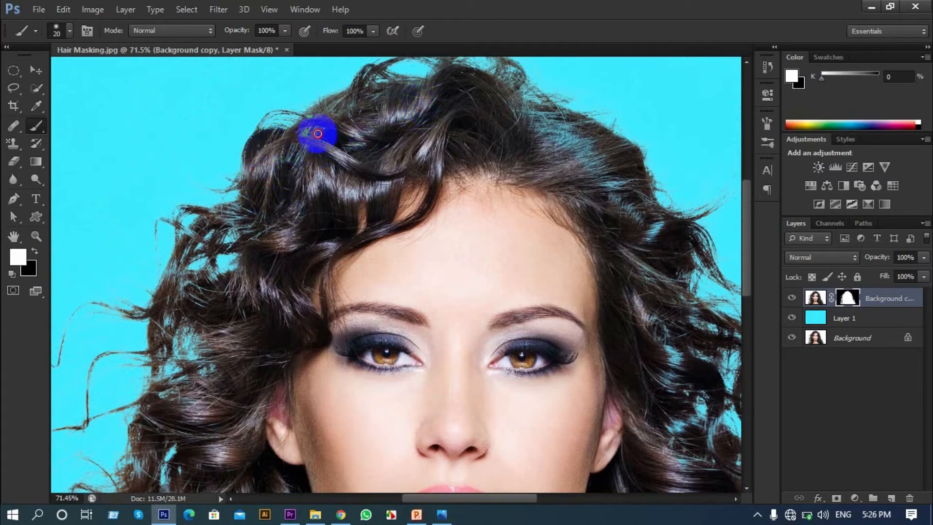
drag(304, 131, 404, 166)
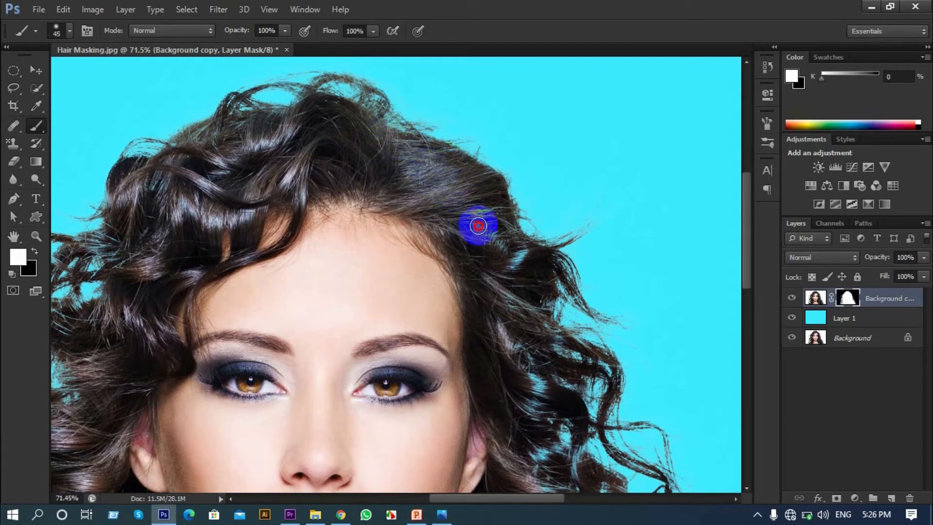
Paint white with a 45 px brush on the layer mask down the image-right hair to the image's bottom edge.
mouse_move(495, 221)
mouse_down()
mouse_move(523, 260)
mouse_move(506, 339)
mouse_move(542, 390)
mouse_move(534, 412)
mouse_move(500, 424)
mouse_move(439, 167)
mouse_move(429, 67)
mouse_move(479, 106)
mouse_move(461, 103)
mouse_move(486, 144)
mouse_move(496, 80)
mouse_move(507, 100)
mouse_move(535, 231)
mouse_move(528, 217)
mouse_move(503, 304)
mouse_move(509, 278)
mouse_move(574, 322)
mouse_move(535, 309)
mouse_move(606, 379)
mouse_move(621, 435)
mouse_move(545, 311)
mouse_move(665, 408)
mouse_move(646, 412)
mouse_up()
scroll(632, 403, down, 2)
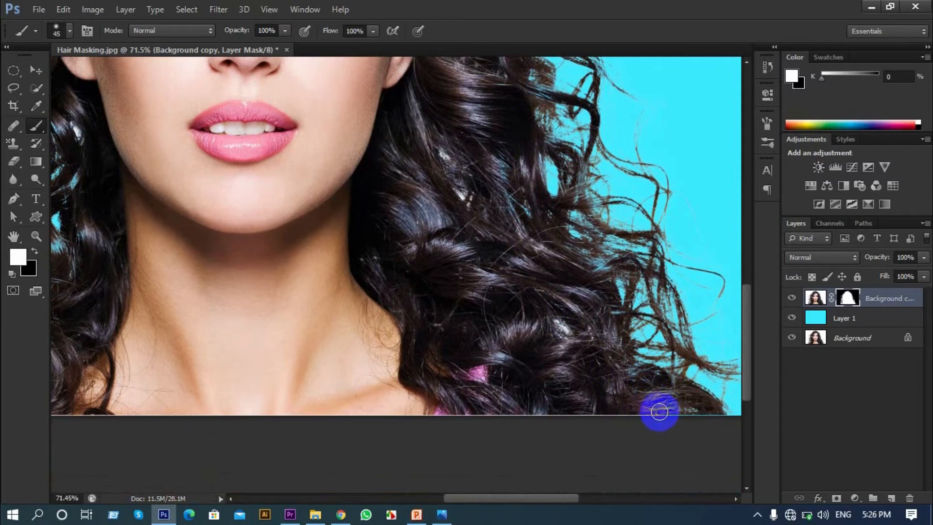
scroll(659, 411, down, 5)
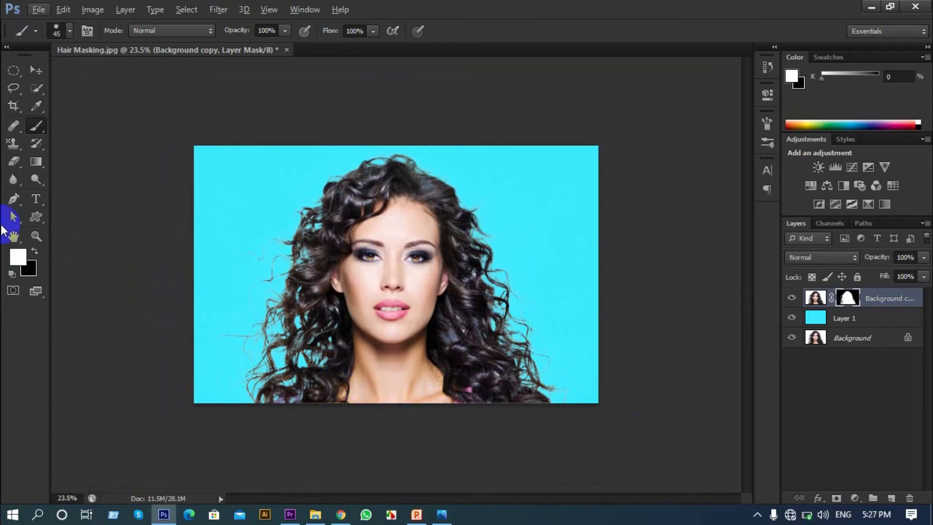
Darken the mask's stray remnants around the outer hair with a 200 px Burn tool, range Midtones, exposure 100%.
drag(39, 182, 78, 187)
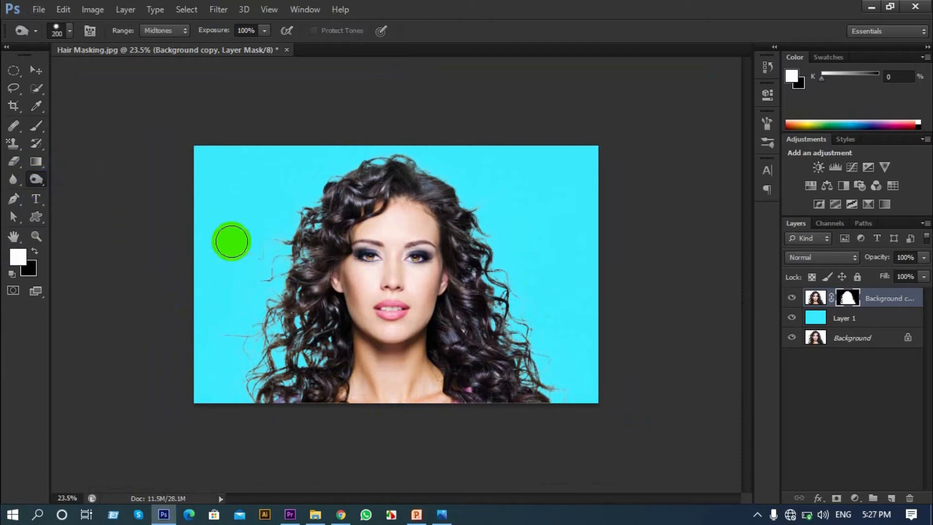
mouse_move(231, 226)
mouse_down()
mouse_move(256, 251)
mouse_move(275, 237)
mouse_move(231, 347)
mouse_move(253, 317)
mouse_move(243, 394)
mouse_up()
drag(542, 318, 488, 232)
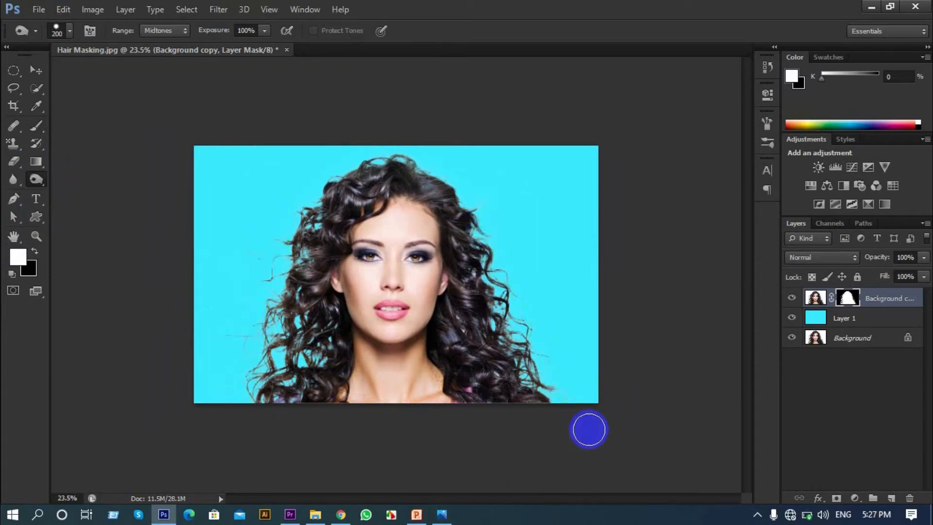
drag(417, 405, 413, 393)
scroll(413, 393, up, 3)
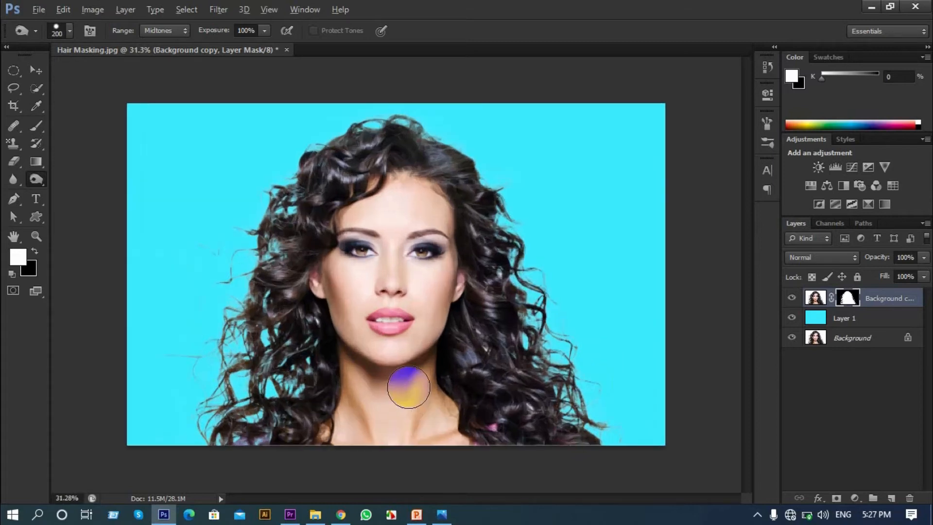
scroll(423, 384, down, 3)
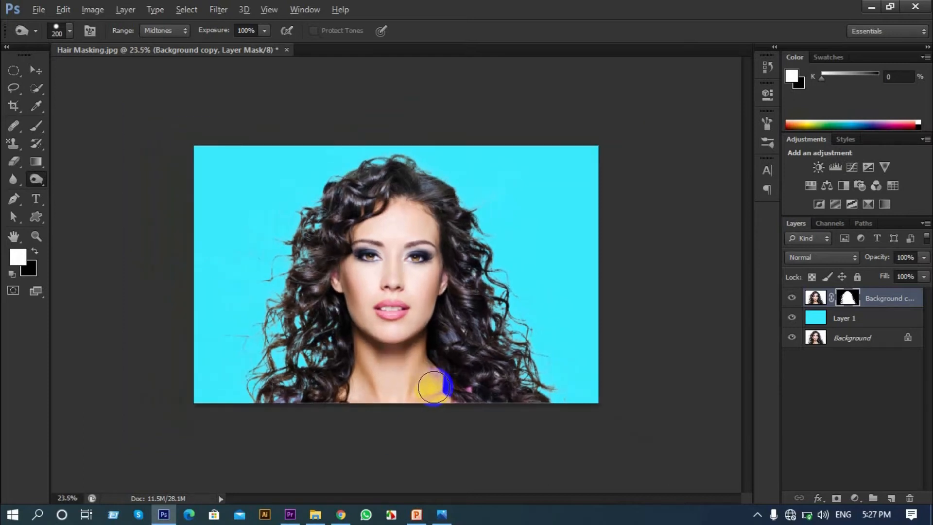
scroll(376, 356, up, 2)
scroll(376, 359, down, 2)
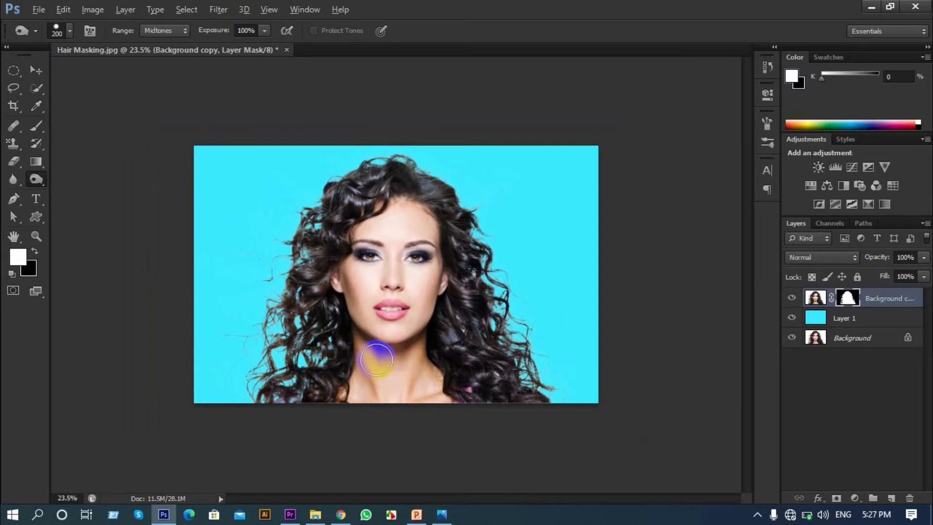
Close Hair Masking.jpg without saving the changes and switch to File Explorer.
click(287, 51)
click(502, 192)
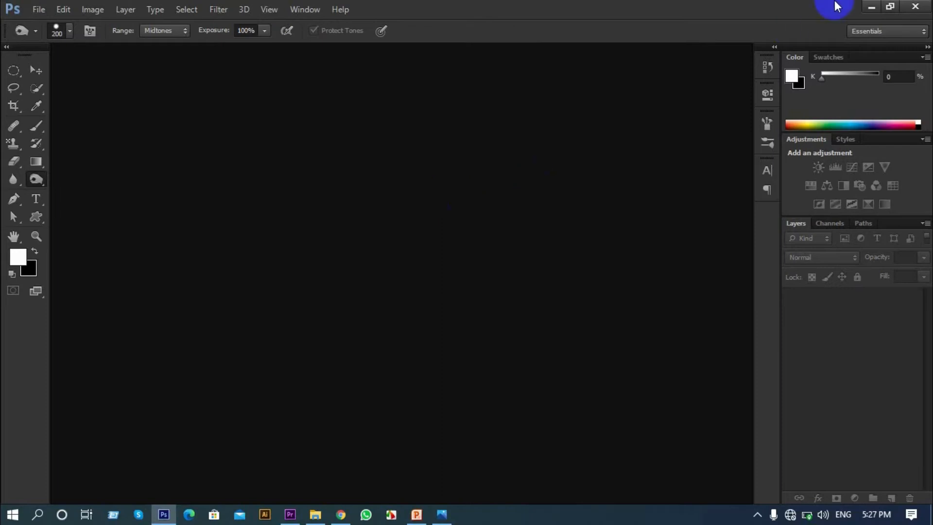
click(871, 7)
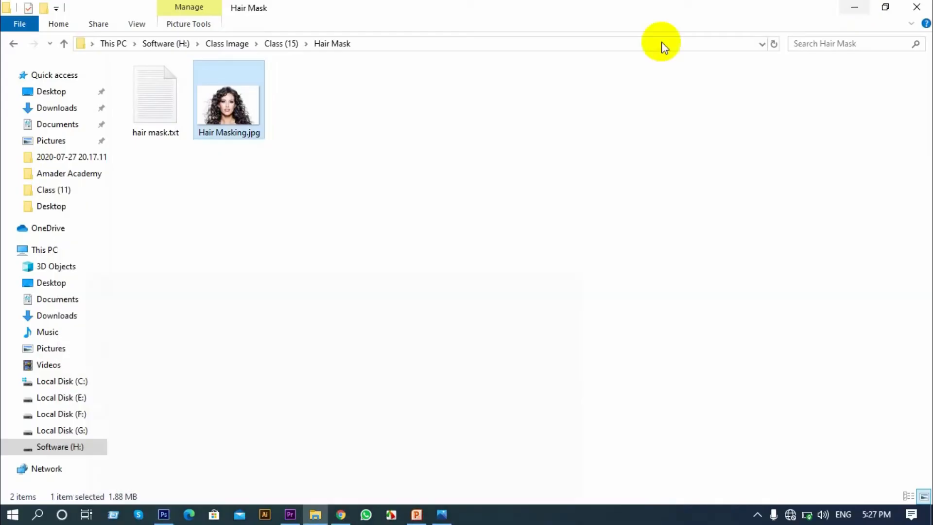
Open the horse image Untitled-1.jpg from the Refine Edge folder of Class (15) in Photoshop.
click(14, 44)
double_click(160, 141)
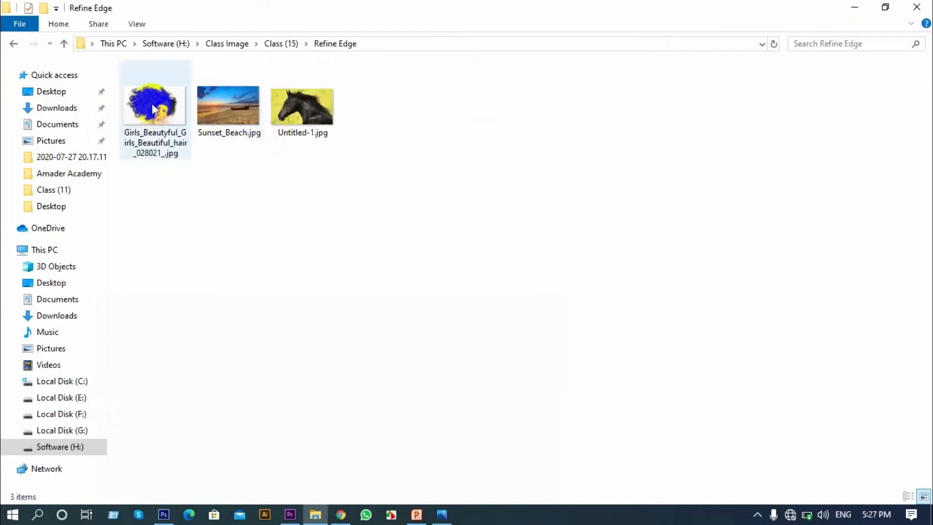
click(154, 105)
drag(302, 107, 325, 303)
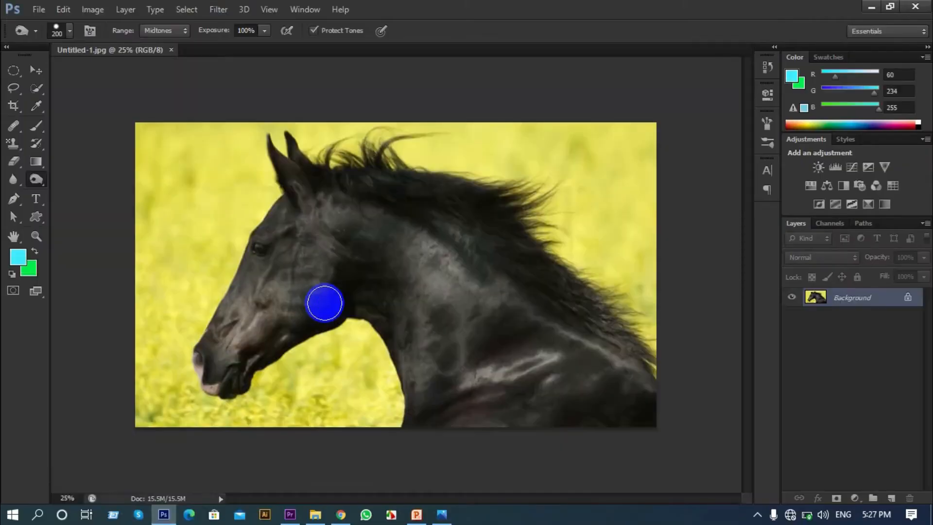
click(757, 514)
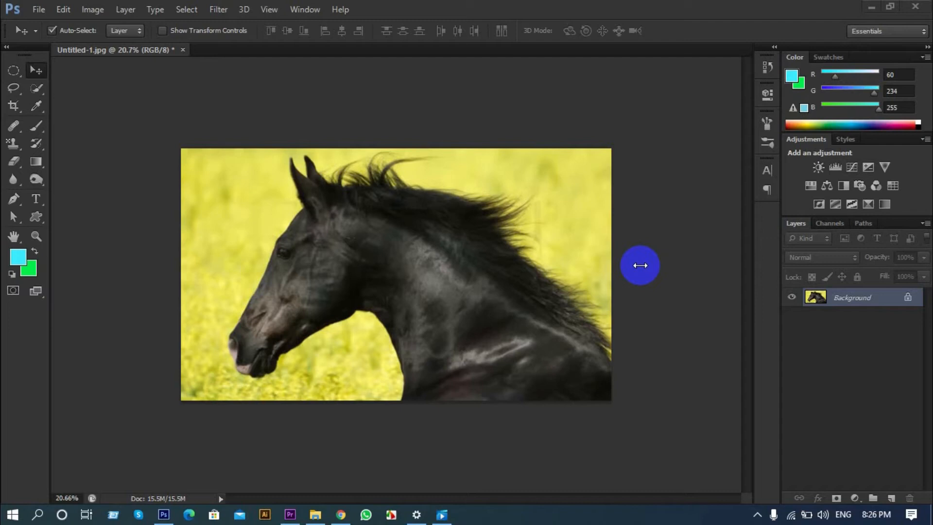
Duplicate the horse image's Background layer.
click(850, 302)
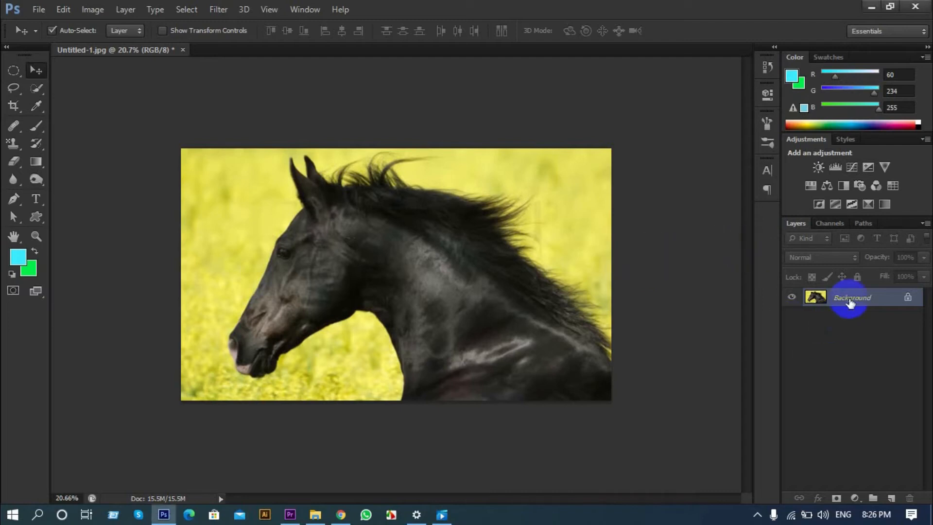
key(ctrl+j)
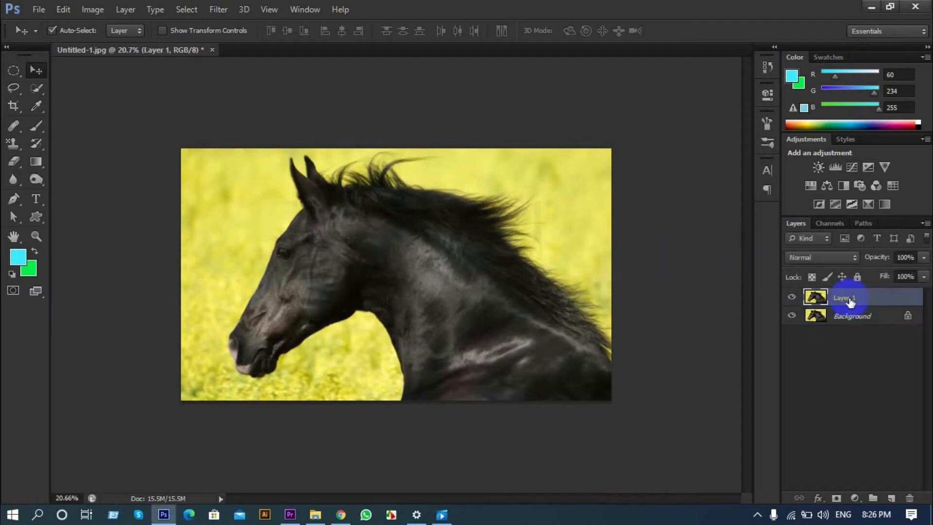
Place Sunset_Beach.jpg directly above the Background layer, scaled to about 46% so that it covers the canvas.
click(870, 317)
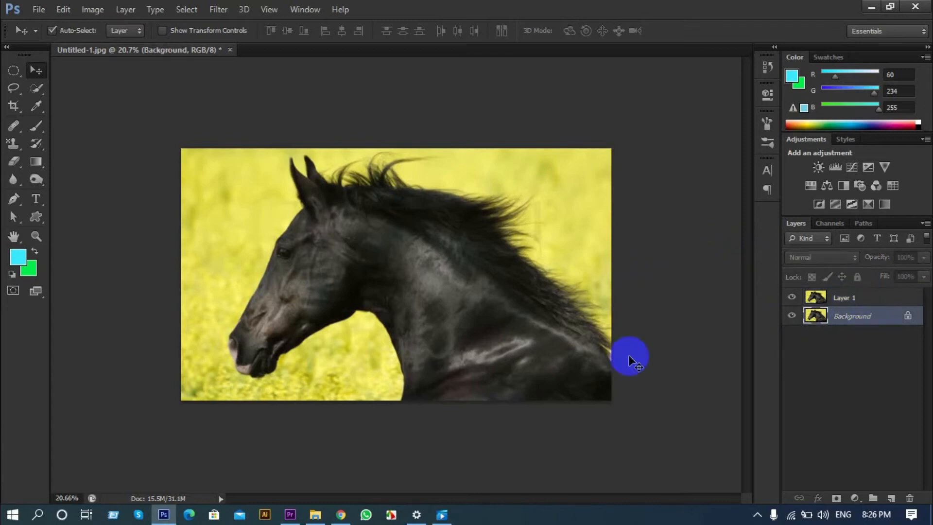
click(318, 514)
drag(258, 138, 394, 320)
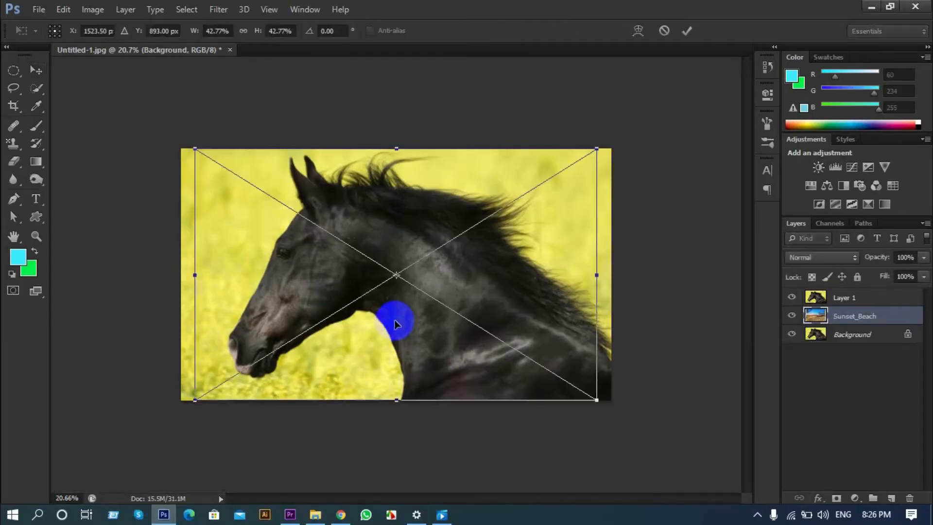
drag(601, 144, 621, 142)
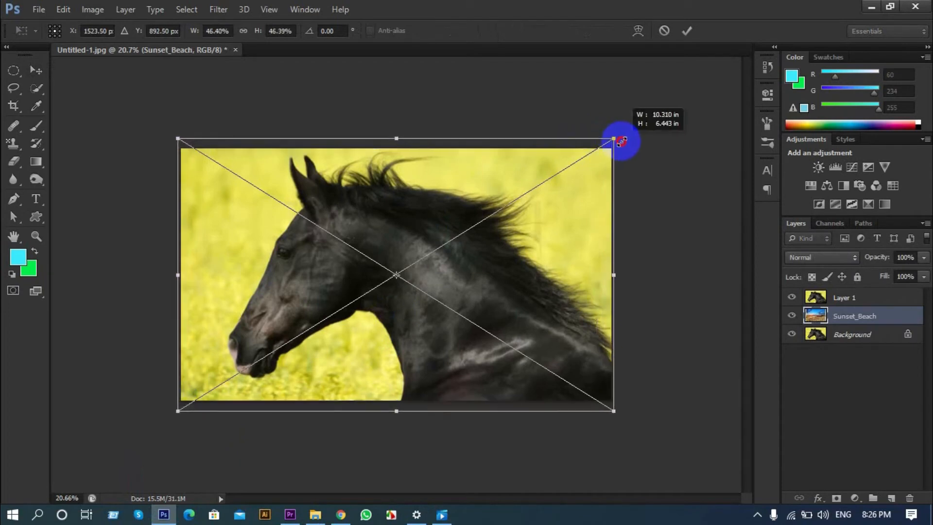
click(689, 31)
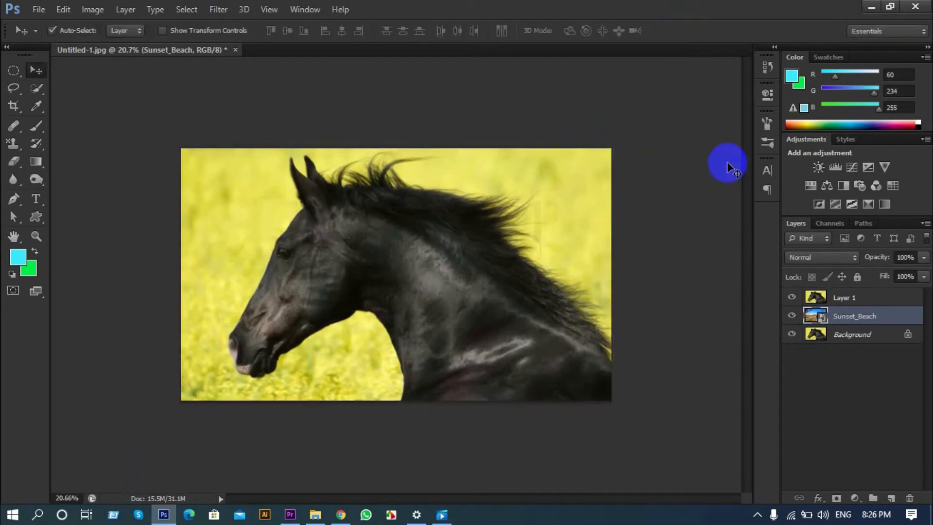
Make Layer 1 active and toggle its visibility to check the beach image beneath it.
click(845, 298)
click(792, 298)
click(792, 297)
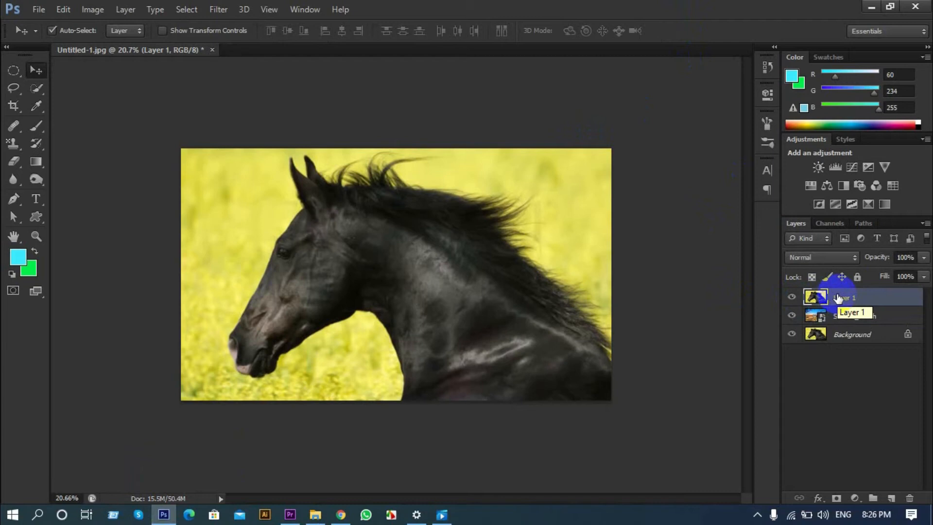
Select the black horse on Layer 1 with the Quick Selection tool, including the light muzzle.
click(36, 125)
click(36, 88)
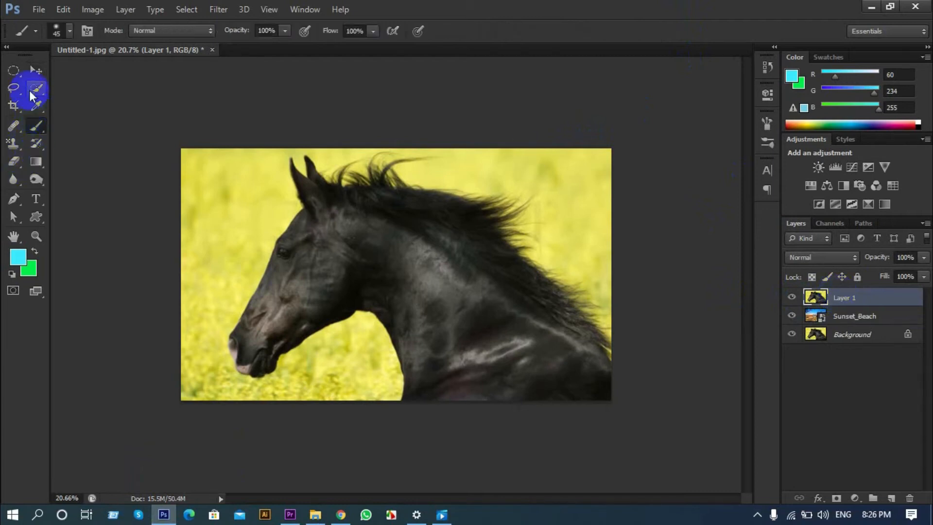
click(243, 354)
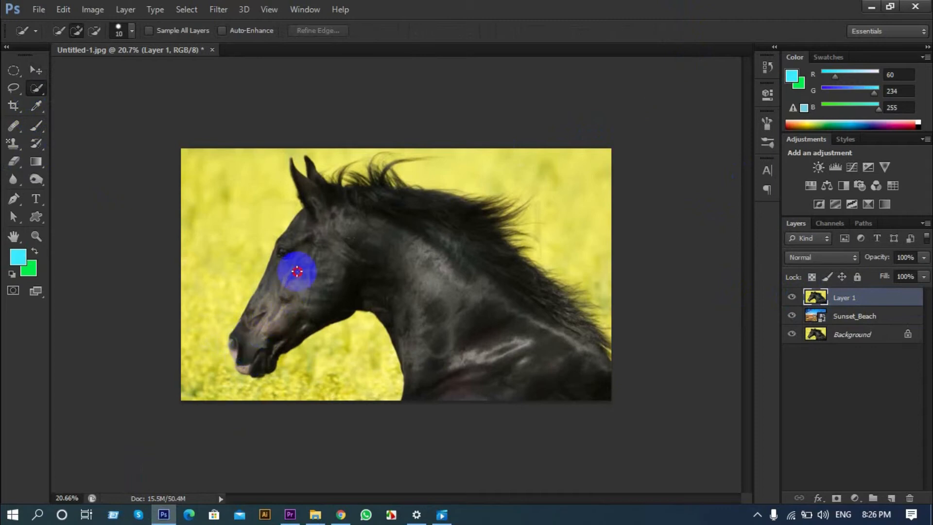
mouse_move(507, 357)
mouse_down()
mouse_move(547, 379)
mouse_move(522, 326)
mouse_move(487, 287)
mouse_move(448, 263)
mouse_move(404, 247)
mouse_move(316, 245)
mouse_up()
drag(258, 389, 254, 360)
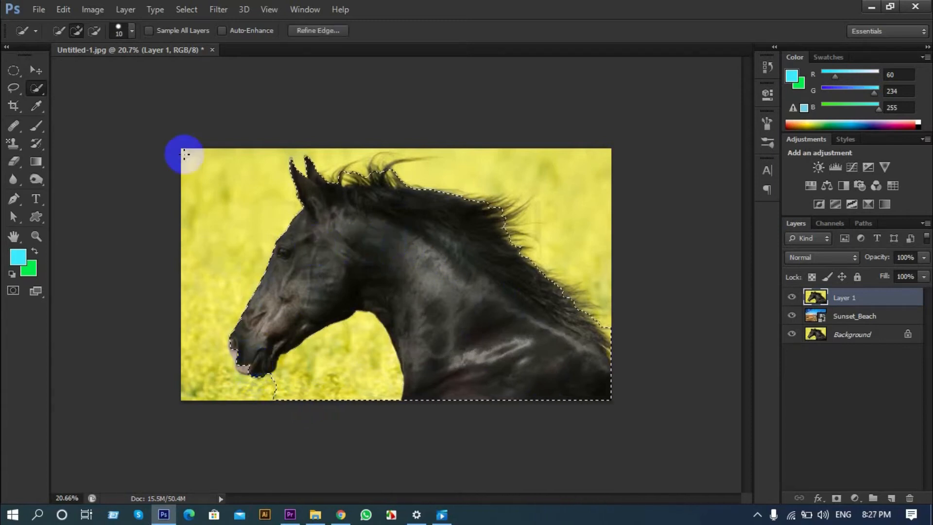
click(253, 364)
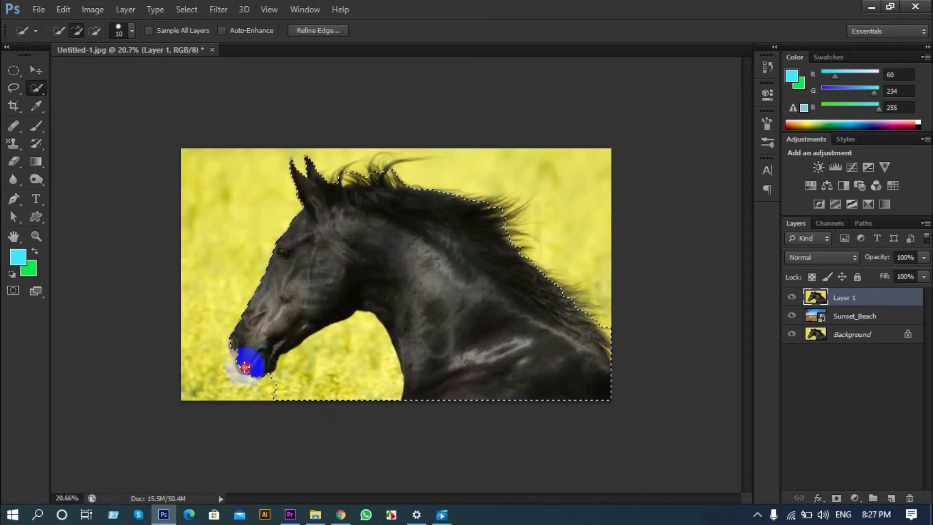
drag(233, 346, 245, 367)
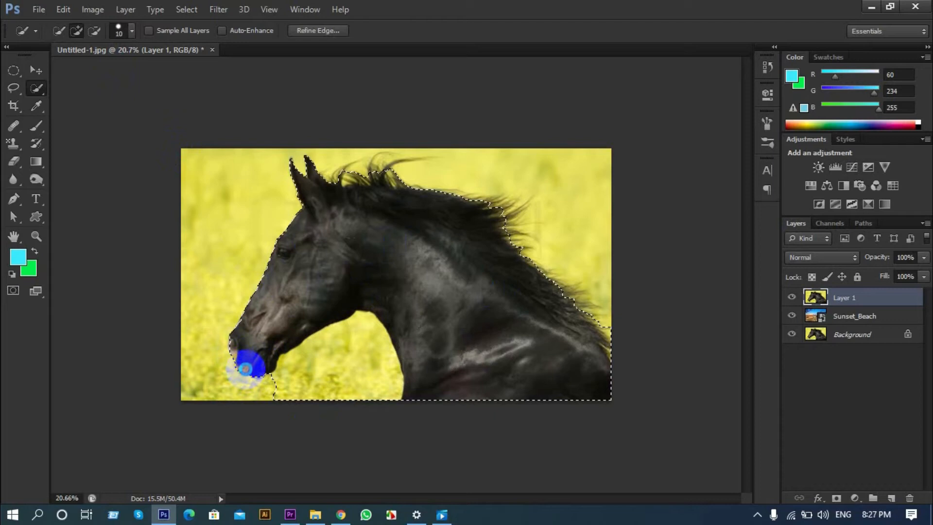
Subtract the yellow grass beneath the horse's head and neck from the selection, enlarging the Quick Selection brush to 100.
click(94, 31)
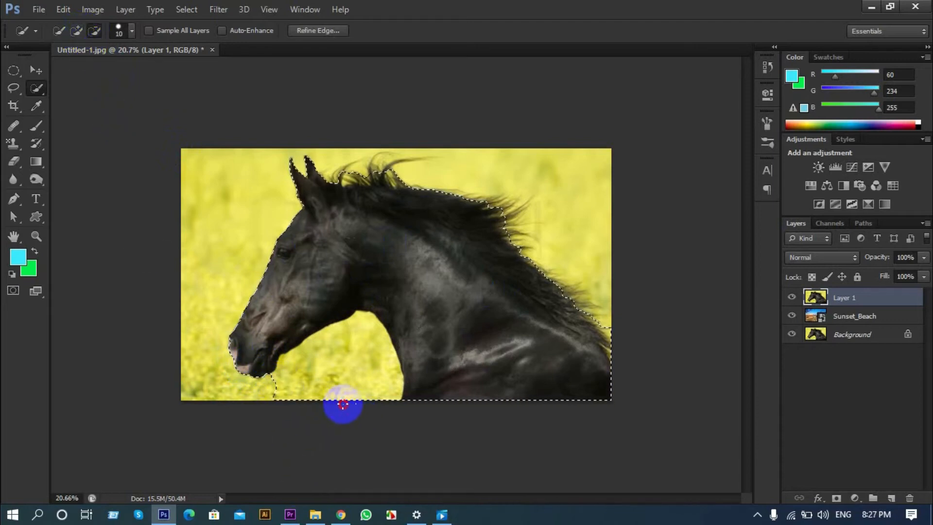
click(290, 394)
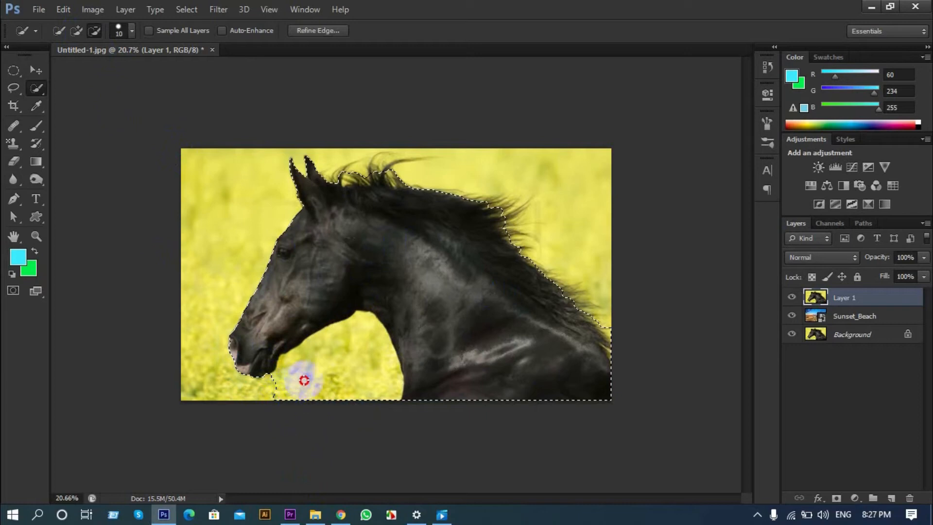
mouse_move(330, 366)
mouse_down()
mouse_move(366, 395)
mouse_move(379, 377)
mouse_move(366, 334)
mouse_move(391, 367)
mouse_move(398, 363)
mouse_move(389, 355)
mouse_up()
key(bracketright)
key(bracketright)
key(bracketright)
key(bracketright)
key(bracketright)
key(bracketright)
key(bracketright)
key(bracketright)
key(bracketright)
mouse_move(366, 379)
mouse_down()
mouse_move(363, 344)
mouse_move(375, 361)
mouse_up()
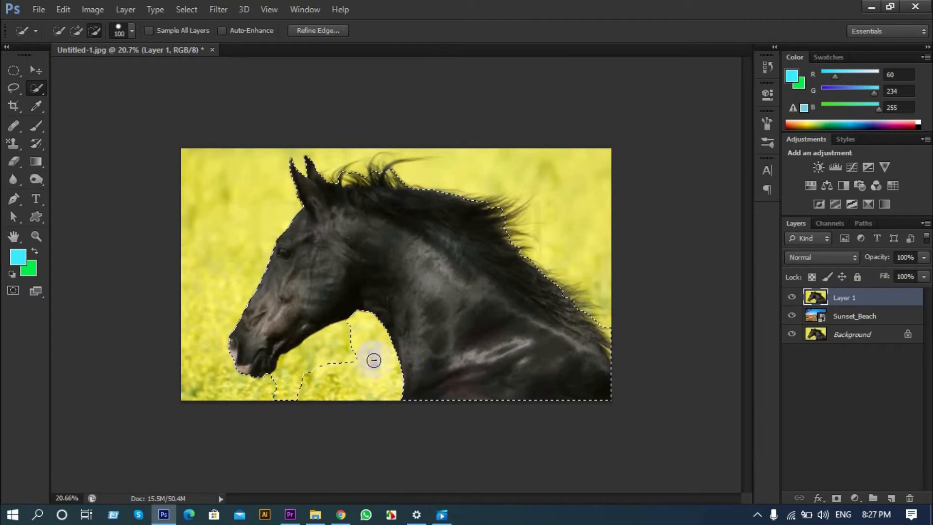
mouse_move(360, 341)
mouse_down()
mouse_move(307, 393)
mouse_move(275, 401)
mouse_move(300, 388)
mouse_move(327, 347)
mouse_move(289, 375)
mouse_move(284, 361)
mouse_move(307, 392)
mouse_move(279, 395)
mouse_up()
mouse_move(336, 263)
mouse_down()
mouse_move(325, 219)
mouse_move(397, 183)
mouse_up()
drag(537, 294, 452, 166)
click(58, 31)
click(76, 31)
mouse_move(198, 125)
mouse_down()
mouse_move(375, 243)
mouse_move(336, 208)
mouse_up()
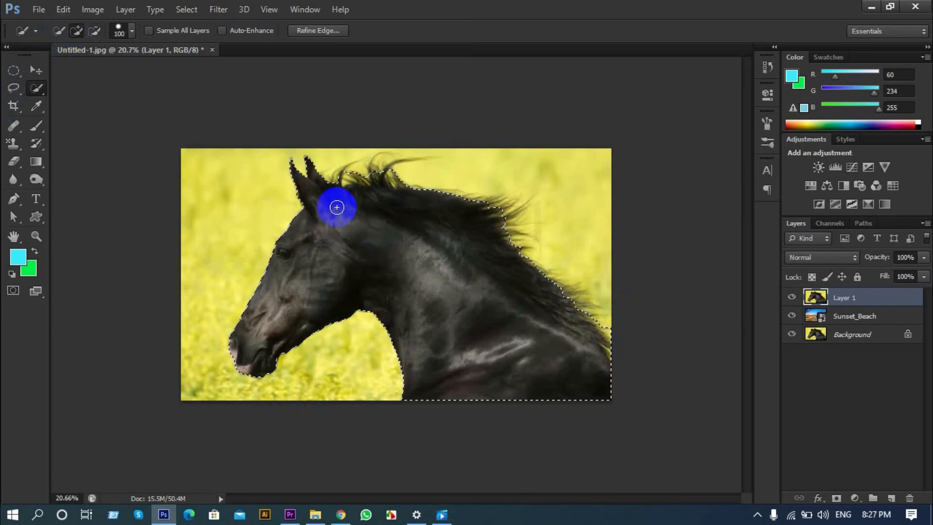
Add the loose mane hair to the selection with the Lasso tool, from the ears along the back of the neck to the canvas edge.
click(17, 92)
click(71, 31)
mouse_move(304, 158)
mouse_down()
mouse_move(358, 191)
mouse_move(314, 179)
mouse_move(337, 162)
mouse_move(344, 171)
mouse_move(408, 150)
mouse_move(445, 157)
mouse_move(413, 161)
mouse_move(409, 171)
mouse_move(445, 186)
mouse_up()
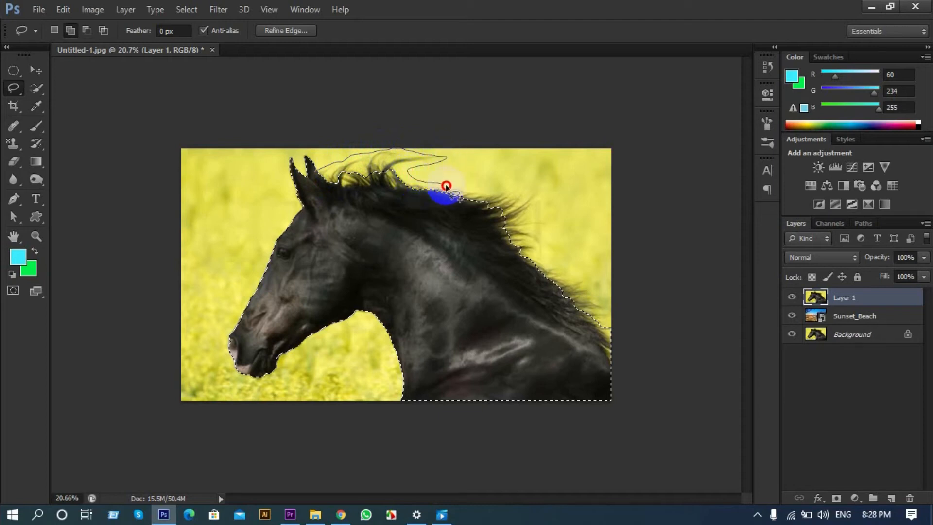
mouse_move(505, 189)
mouse_down()
mouse_move(531, 189)
mouse_move(546, 245)
mouse_move(603, 300)
mouse_move(600, 343)
mouse_up()
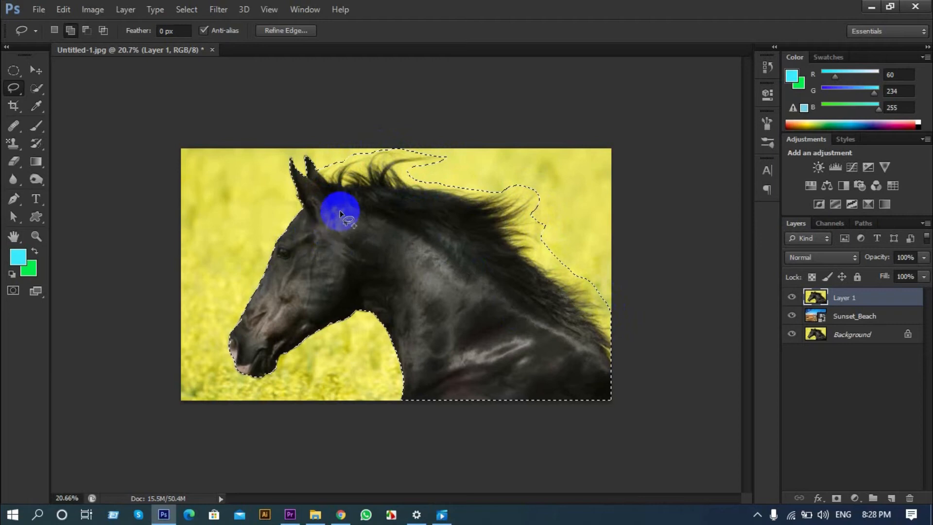
scroll(339, 210, down, 3)
scroll(345, 232, up, 3)
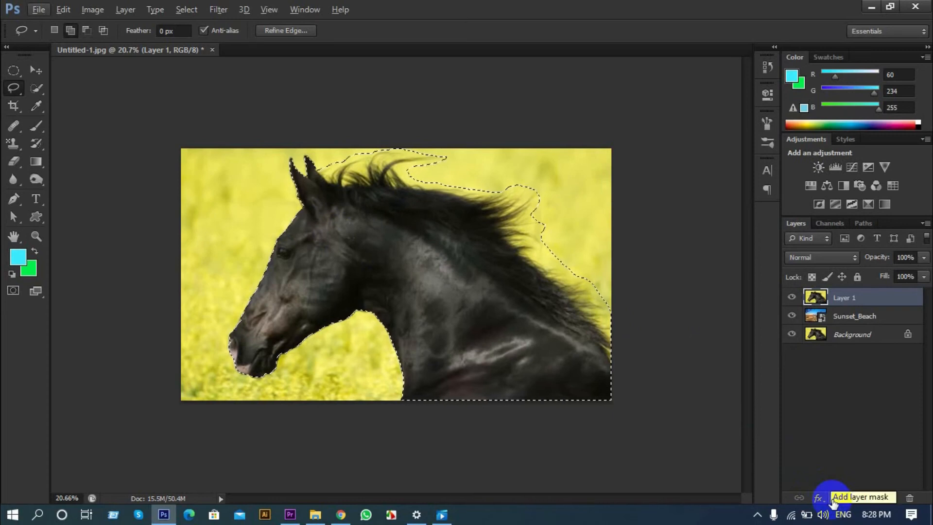
Add a layer mask to Layer 1 from the selection and open that mask in Refine Mask.
click(836, 499)
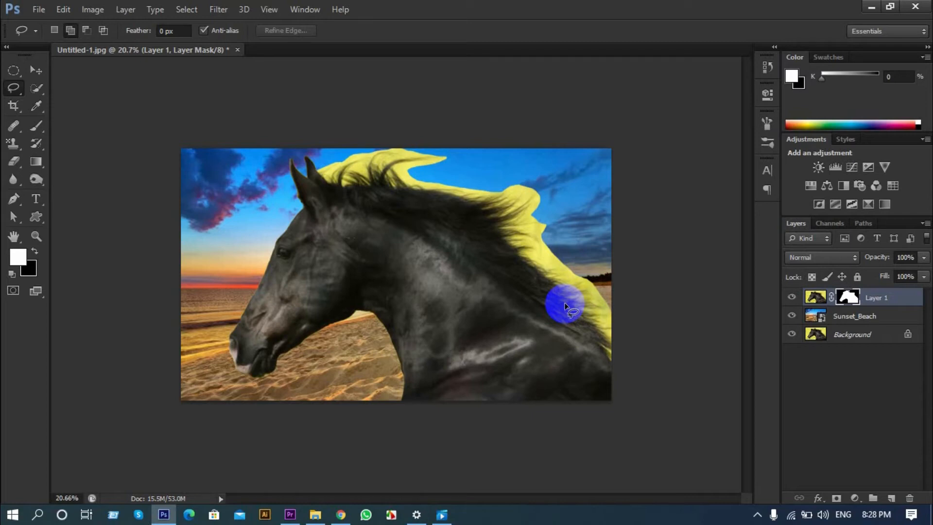
right_click(845, 299)
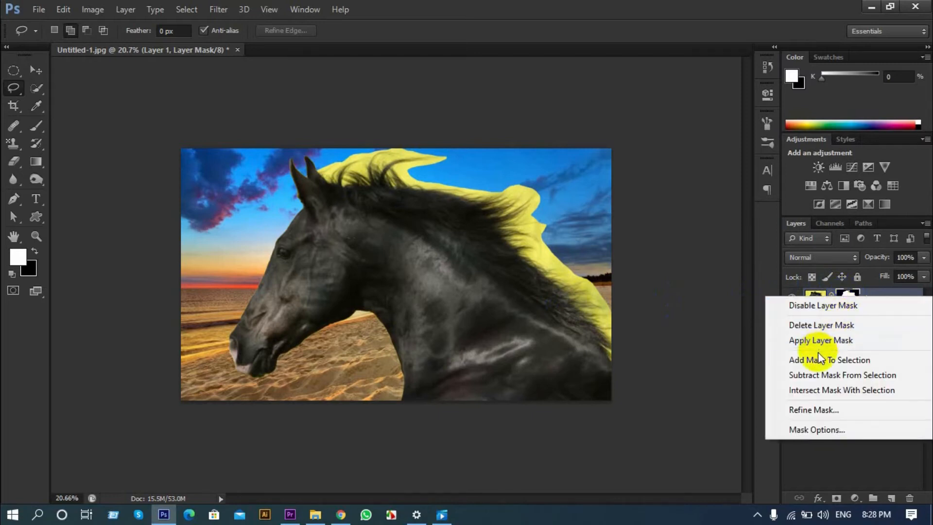
click(813, 411)
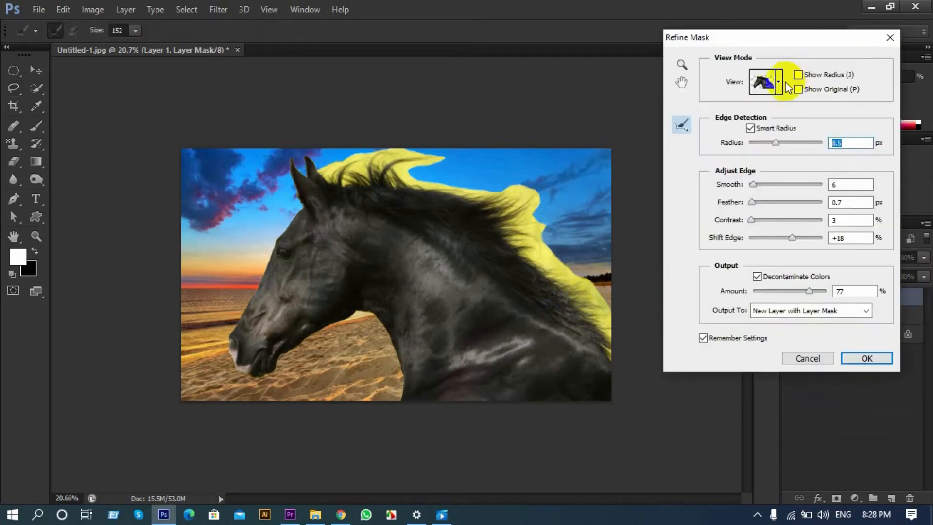
Preview the mask in the Overlay, On Black, On White, Black & White and On Layers views.
click(780, 87)
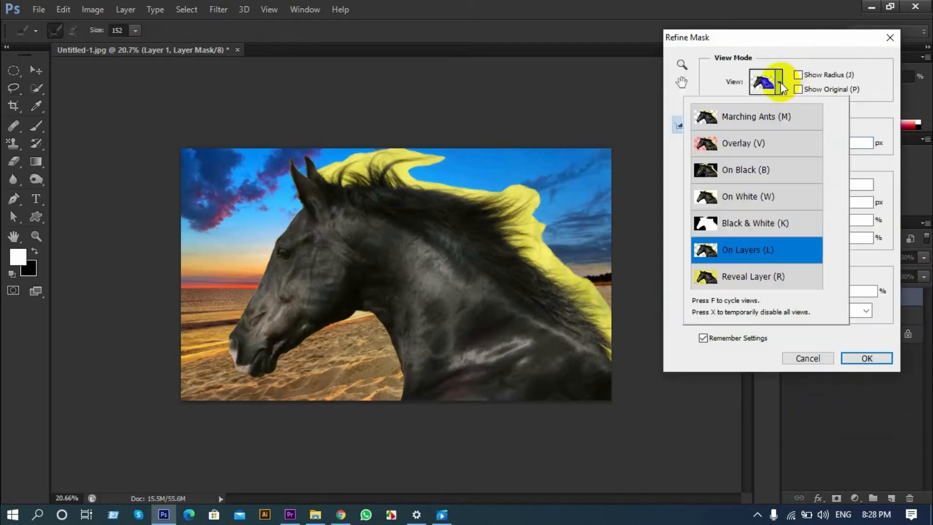
click(750, 147)
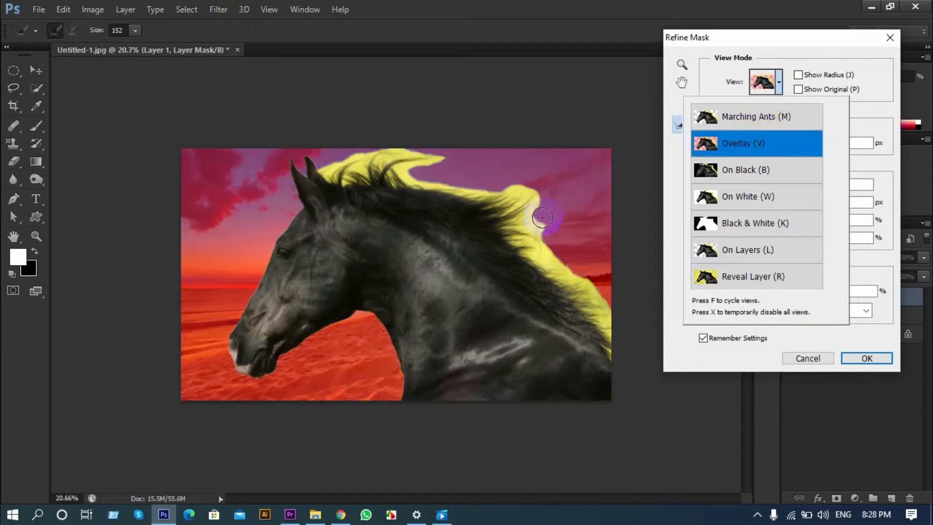
drag(525, 243, 520, 267)
click(733, 170)
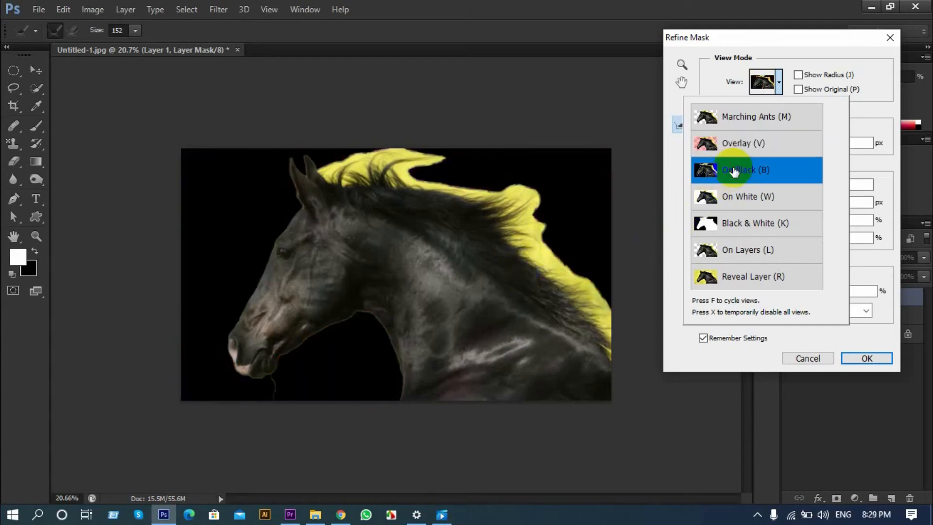
click(735, 199)
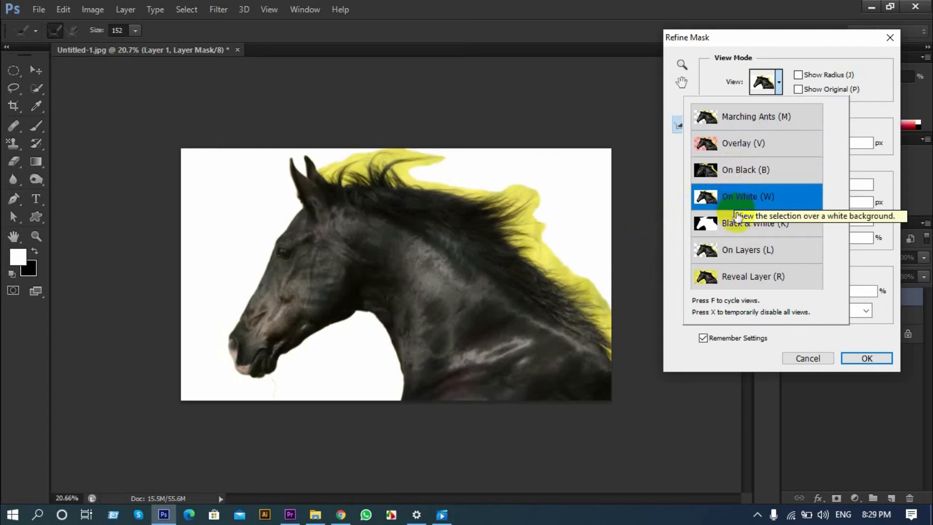
click(739, 225)
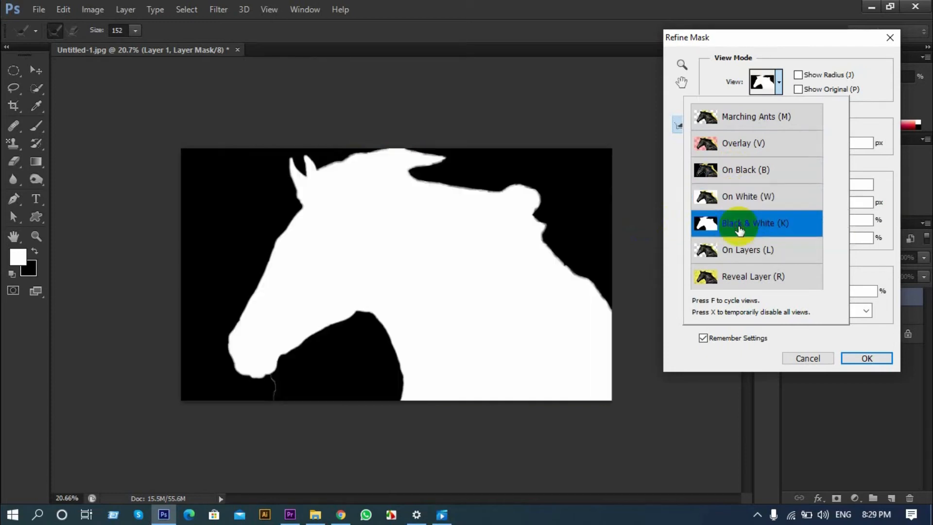
click(739, 251)
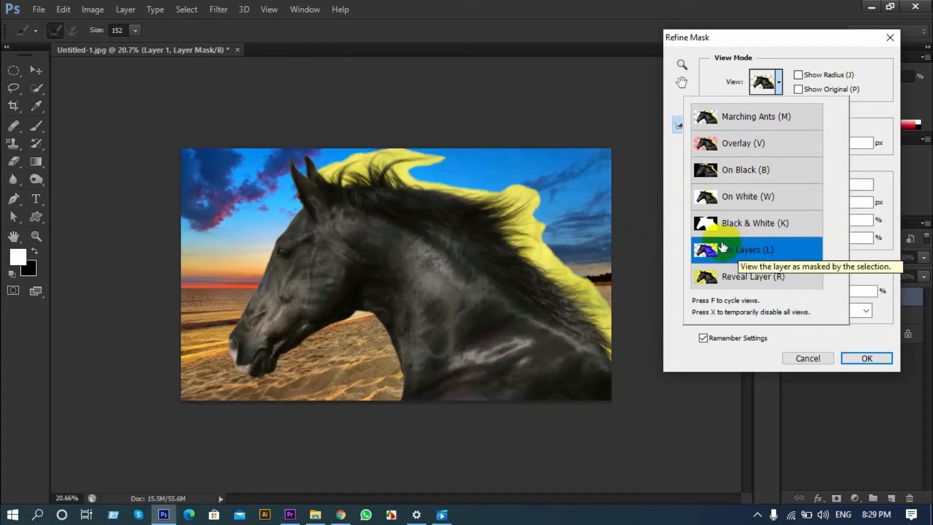
click(867, 90)
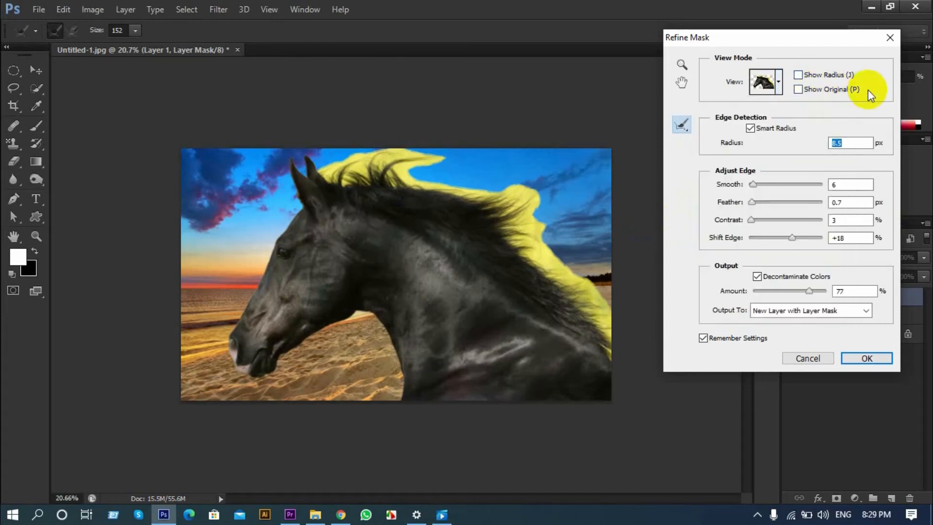
Set Radius to 3.7 px, Smooth 7, Feather 0.9 px and Contrast 7%, and brush edge refinement over the mane and below the muzzle.
drag(775, 142, 763, 143)
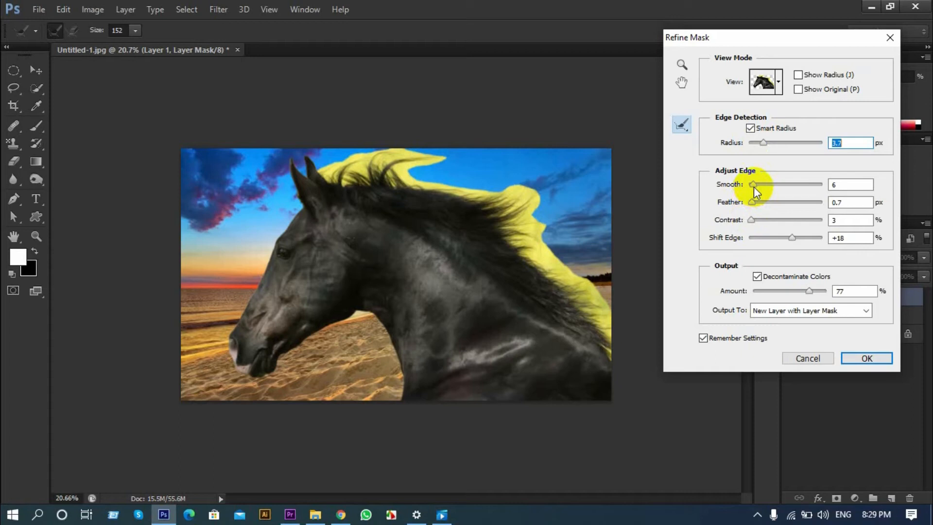
drag(754, 184, 754, 219)
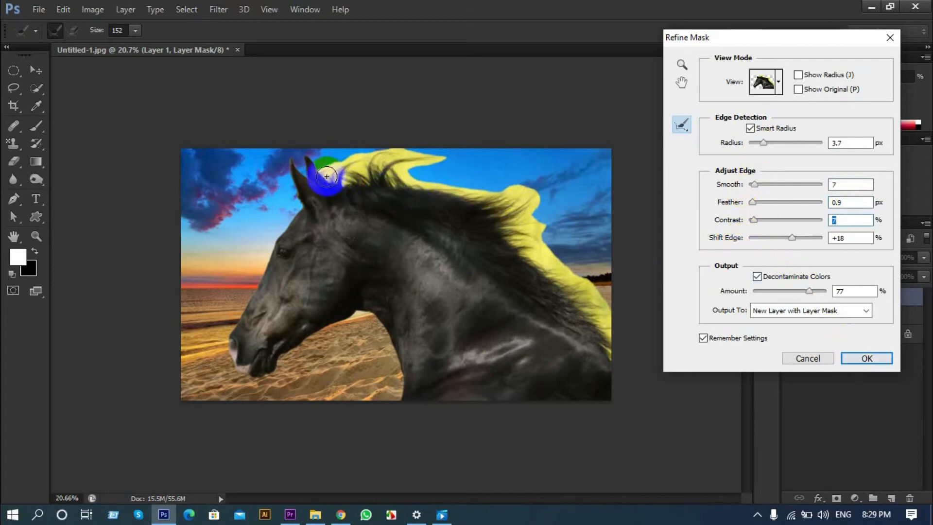
mouse_move(325, 179)
mouse_down()
mouse_move(364, 154)
mouse_move(381, 151)
mouse_move(384, 165)
mouse_move(398, 150)
mouse_move(371, 176)
mouse_move(422, 151)
mouse_move(433, 158)
mouse_move(405, 167)
mouse_move(450, 154)
mouse_move(399, 182)
mouse_move(505, 197)
mouse_move(478, 205)
mouse_move(534, 197)
mouse_move(517, 205)
mouse_move(547, 234)
mouse_move(510, 243)
mouse_move(544, 249)
mouse_move(572, 276)
mouse_move(546, 269)
mouse_move(586, 292)
mouse_move(563, 269)
mouse_move(601, 313)
mouse_move(592, 300)
mouse_move(615, 360)
mouse_up()
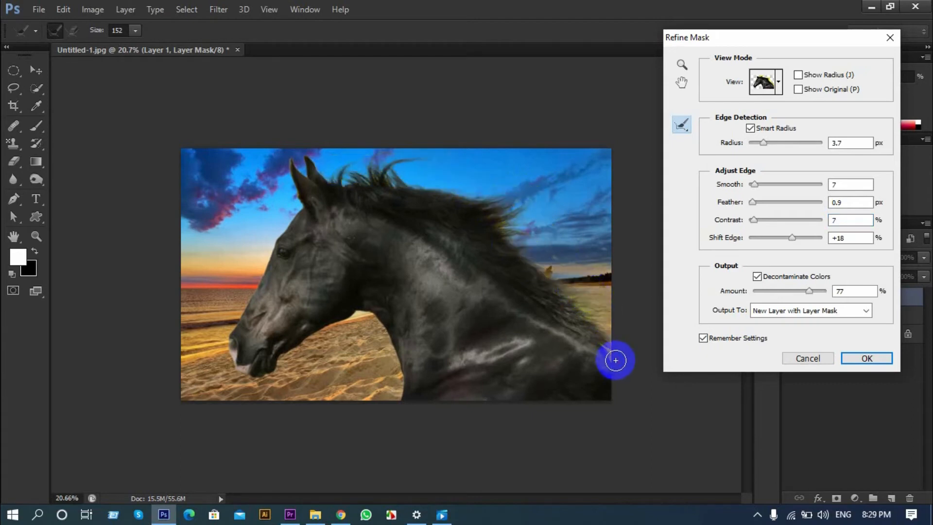
mouse_move(606, 345)
mouse_down()
mouse_move(563, 284)
mouse_move(608, 333)
mouse_move(566, 274)
mouse_move(605, 343)
mouse_move(547, 267)
mouse_move(576, 308)
mouse_move(588, 299)
mouse_move(578, 281)
mouse_move(593, 297)
mouse_move(611, 357)
mouse_move(552, 267)
mouse_move(580, 297)
mouse_move(500, 225)
mouse_move(503, 205)
mouse_move(519, 226)
mouse_move(530, 198)
mouse_move(521, 215)
mouse_move(502, 201)
mouse_move(431, 192)
mouse_move(460, 188)
mouse_move(483, 197)
mouse_move(393, 178)
mouse_move(392, 160)
mouse_move(429, 158)
mouse_move(347, 157)
mouse_move(343, 170)
mouse_move(386, 169)
mouse_move(381, 181)
mouse_move(297, 169)
mouse_move(296, 183)
mouse_move(294, 169)
mouse_move(323, 177)
mouse_up()
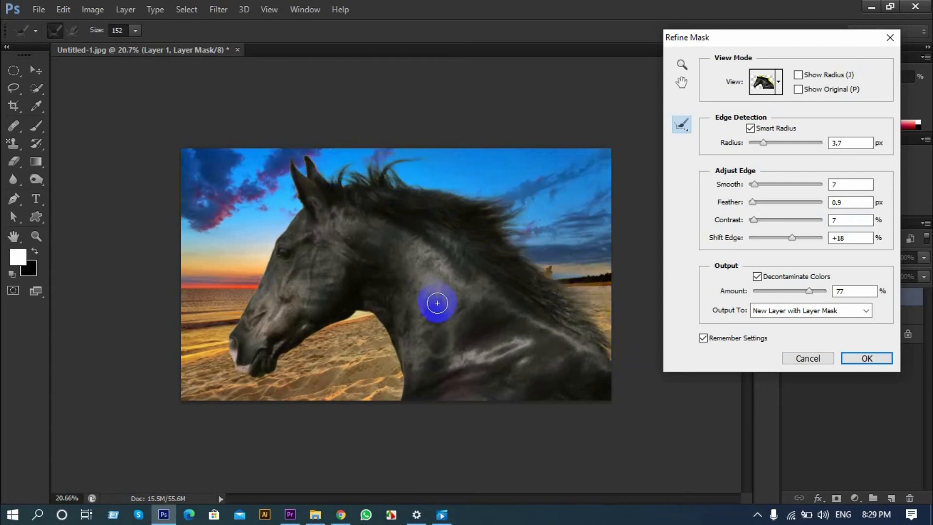
mouse_move(261, 398)
mouse_down()
mouse_move(255, 387)
mouse_move(256, 405)
mouse_move(254, 389)
mouse_move(270, 385)
mouse_move(290, 416)
mouse_up()
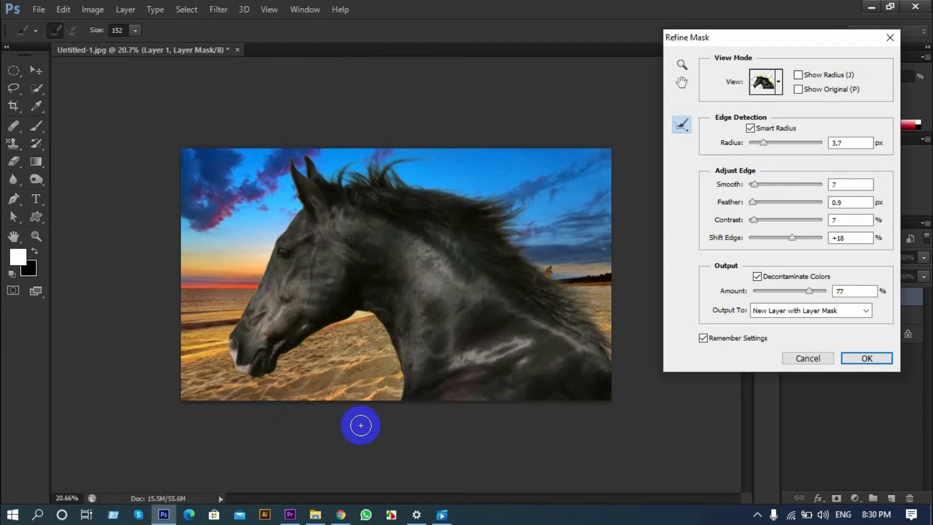
Try Shift Edge values up to +36% with Decontaminate Colors amounts of 100% and 72%.
click(792, 237)
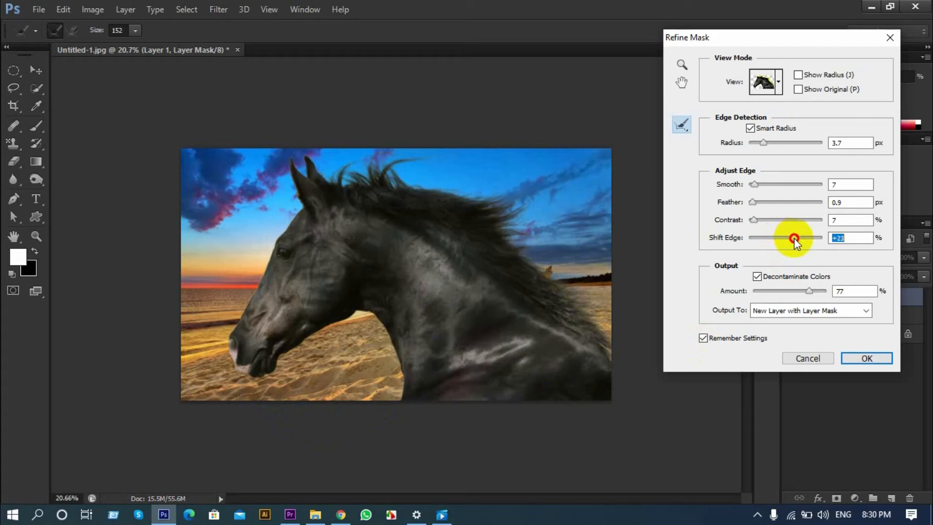
mouse_move(793, 238)
mouse_down()
mouse_move(763, 238)
mouse_move(796, 238)
mouse_up()
drag(812, 289, 835, 293)
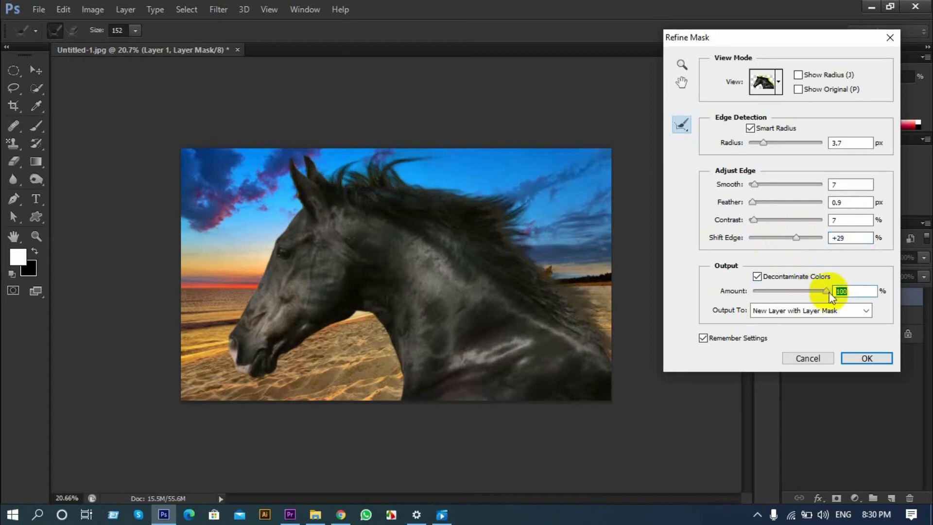
drag(796, 237, 798, 237)
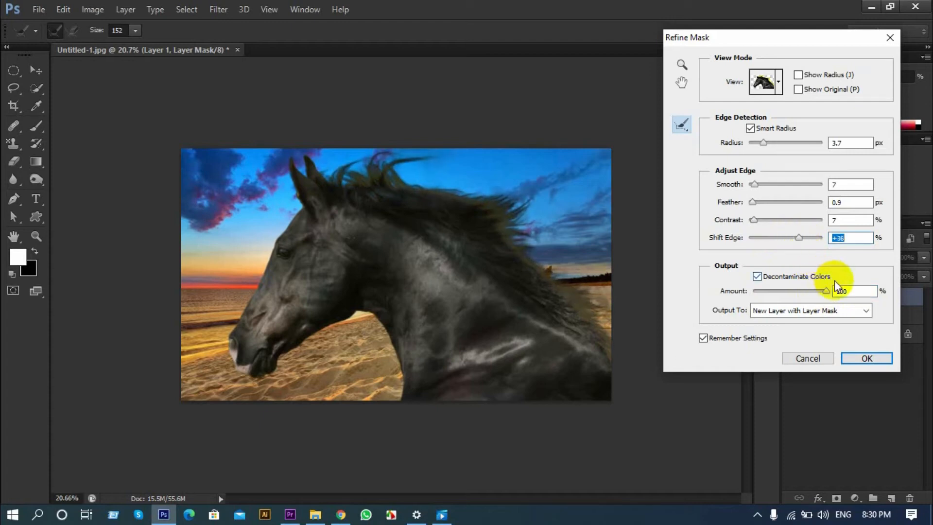
drag(827, 290, 809, 292)
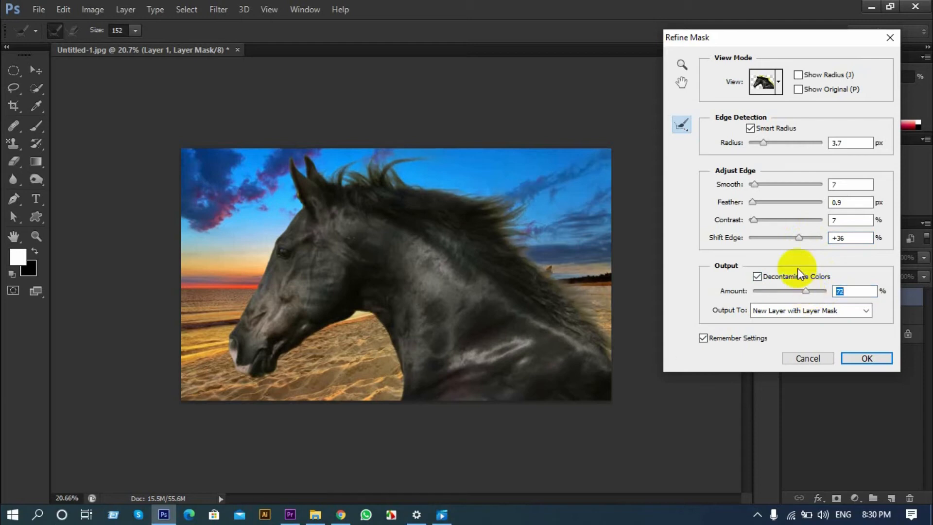
drag(802, 292, 802, 291)
Set Shift Edge to +8% and the Decontaminate Colors amount to 86%.
drag(799, 238, 788, 237)
drag(806, 290, 813, 291)
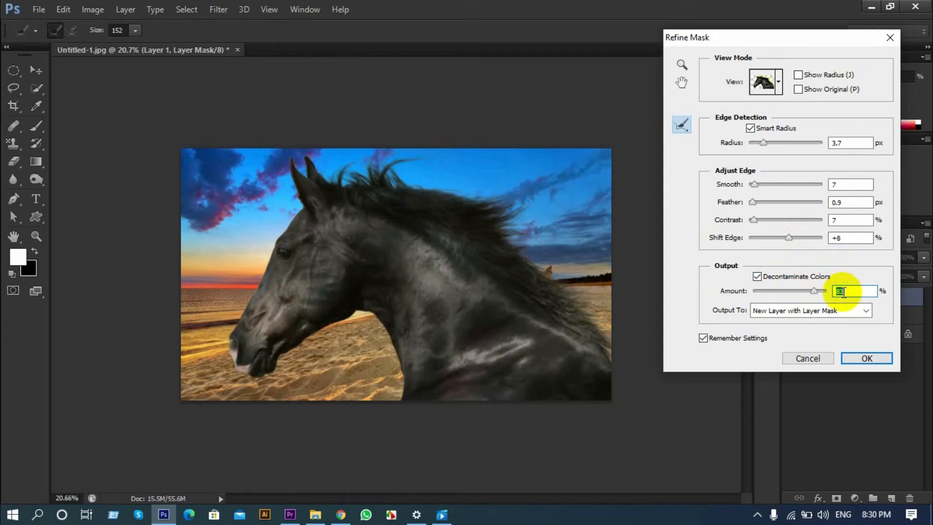
scroll(844, 292, up, 2)
scroll(844, 292, up, 3)
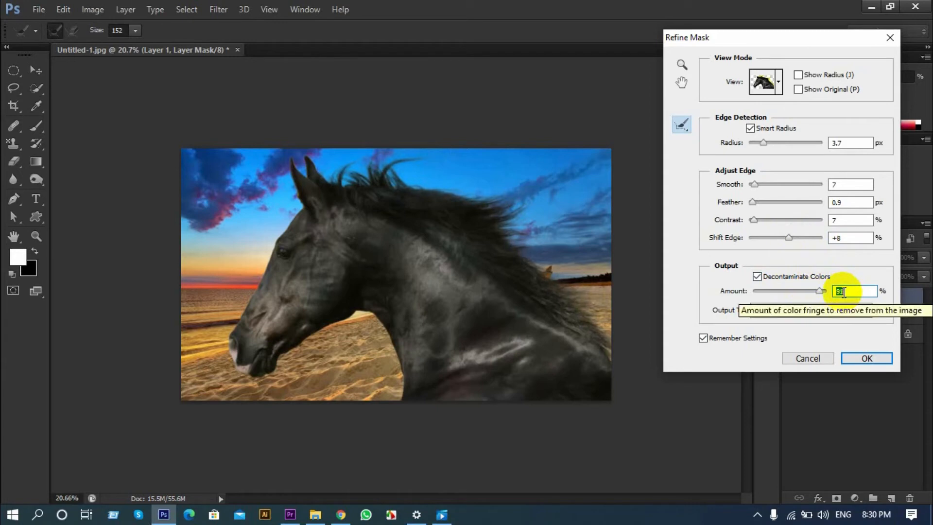
scroll(844, 292, up, 1)
scroll(844, 292, up, 2)
scroll(844, 292, up, 2)
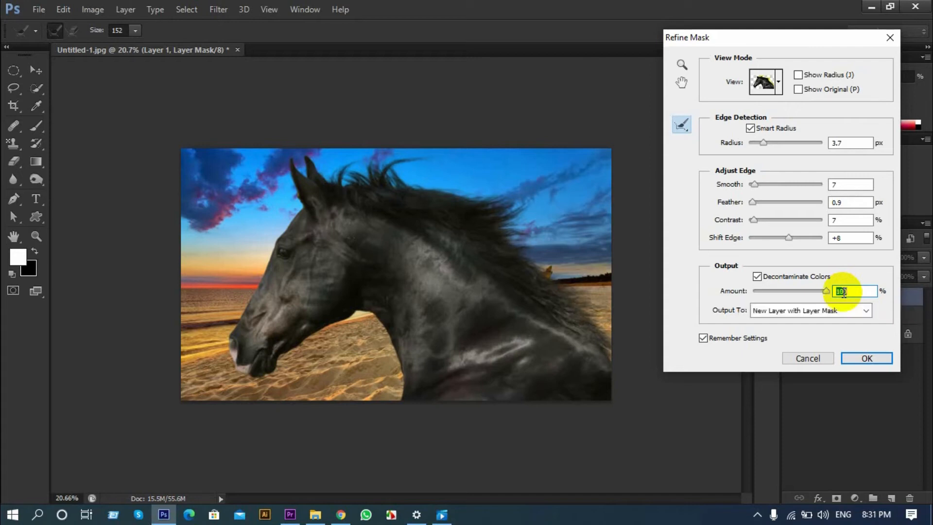
scroll(844, 292, down, 1)
scroll(844, 292, down, 3)
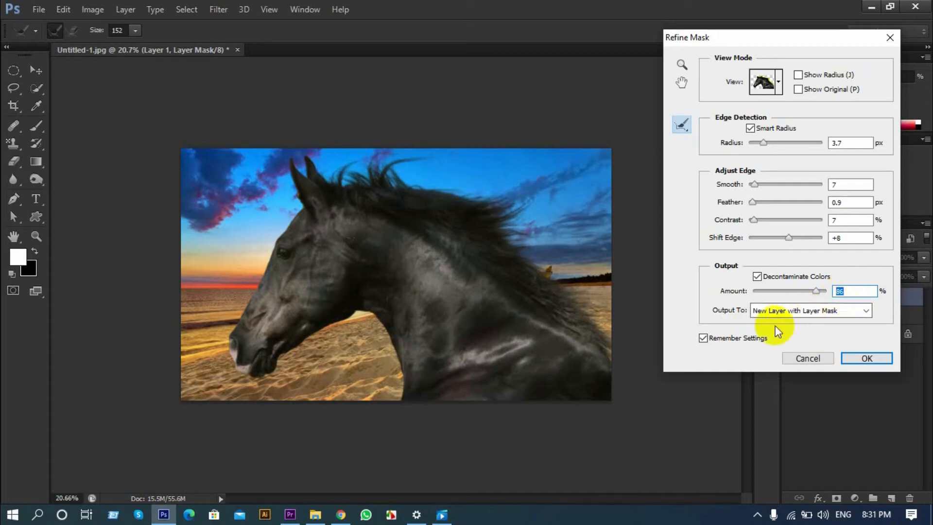
Output the refined mask to New Layer with Layer Mask, keep Remember Settings enabled, and apply the Refine Mask adjustments.
click(864, 310)
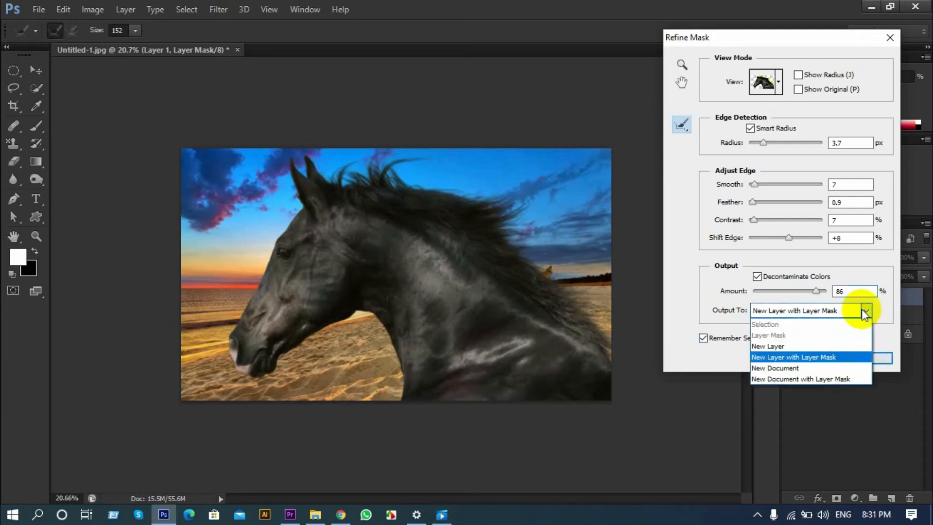
click(836, 358)
click(703, 338)
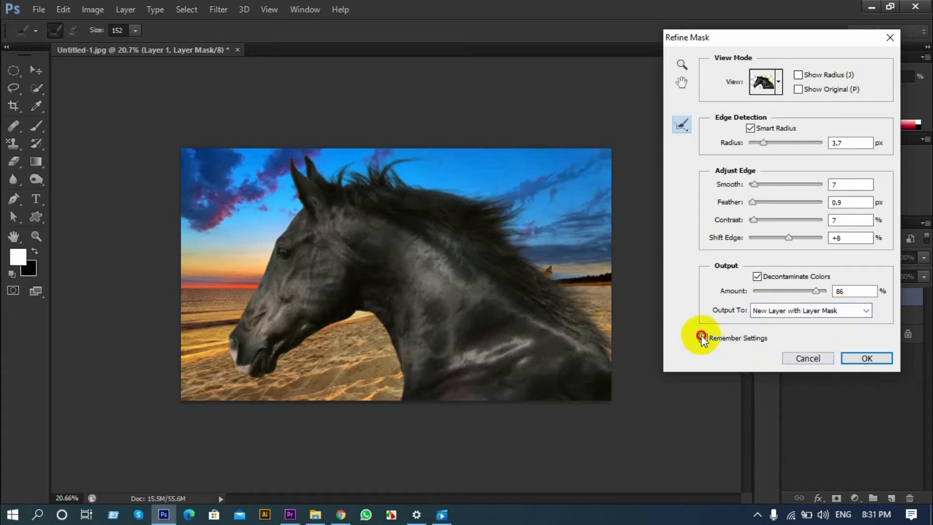
click(703, 338)
click(703, 338)
click(703, 337)
double_click(703, 338)
click(886, 361)
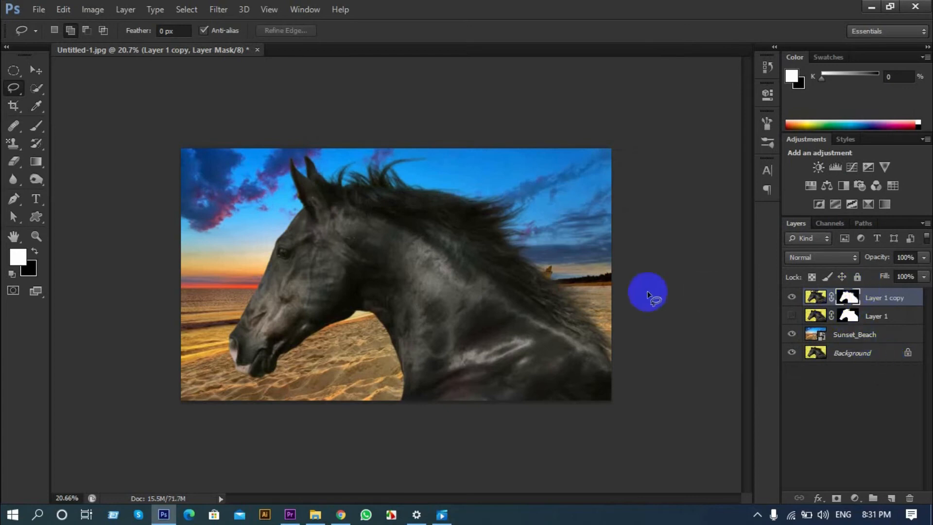
click(347, 162)
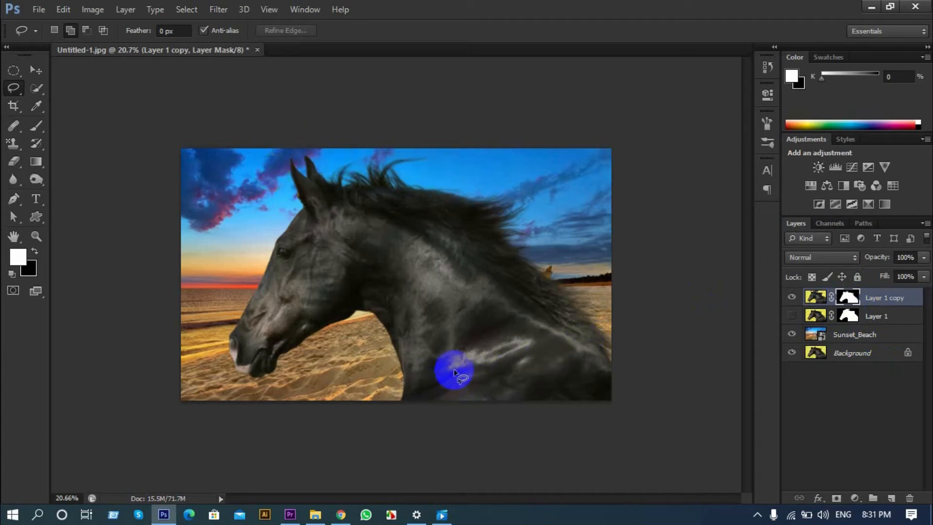
click(313, 168)
click(375, 166)
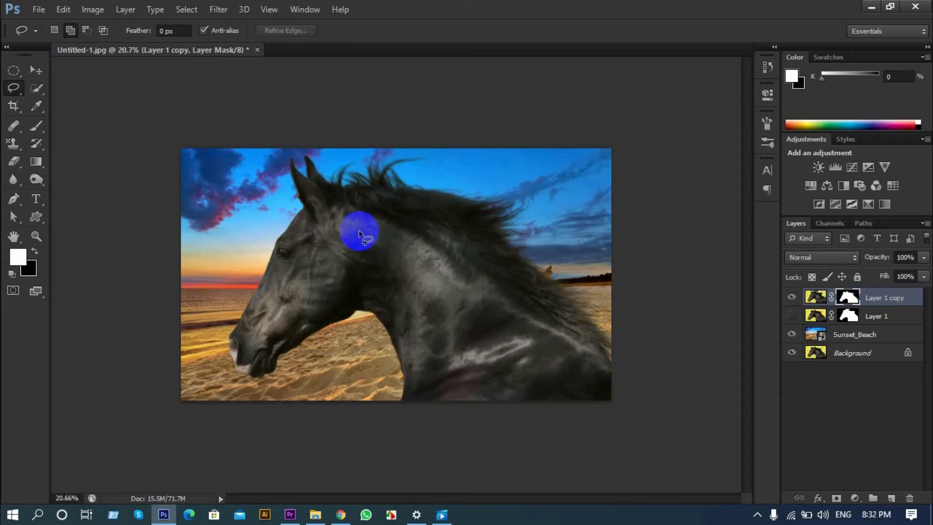
Close Untitled-1.jpg without saving it, and open 31085.jpg from its folder under Class Image.
click(258, 49)
click(427, 190)
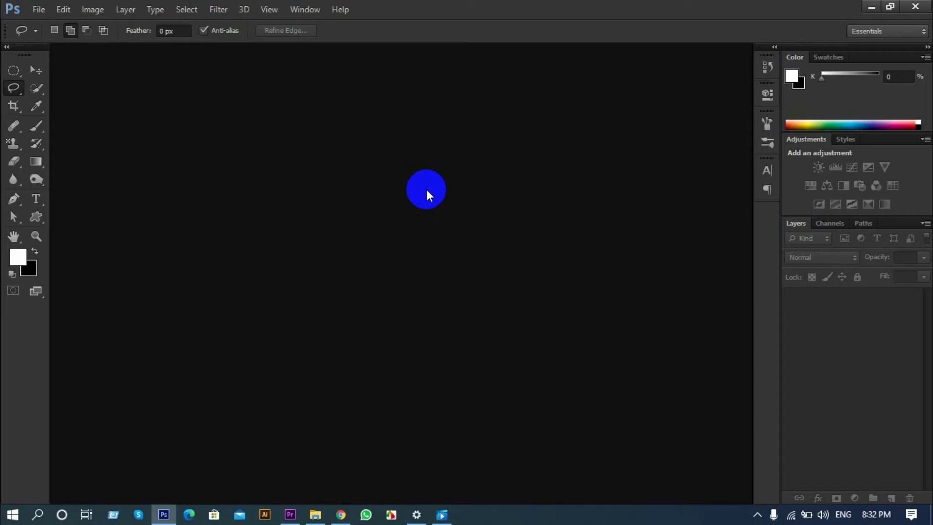
click(314, 507)
click(11, 44)
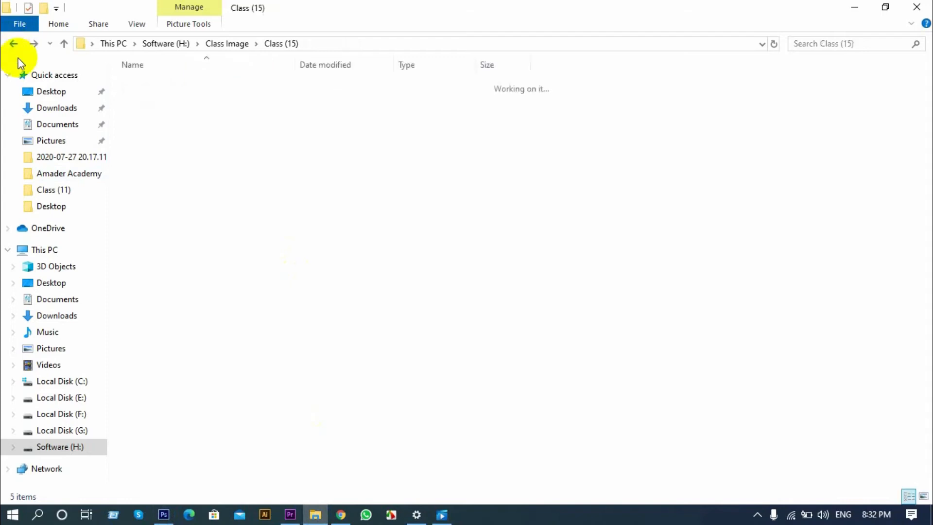
double_click(159, 127)
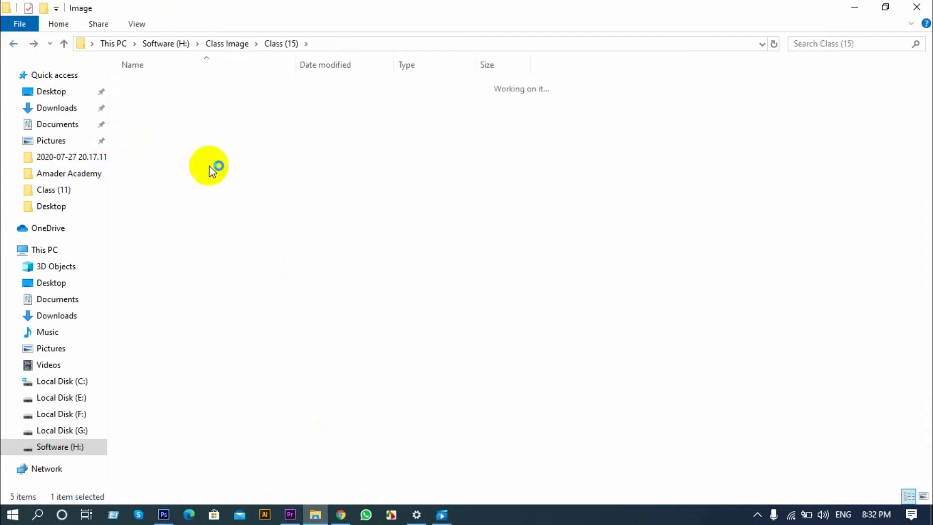
drag(164, 103, 319, 348)
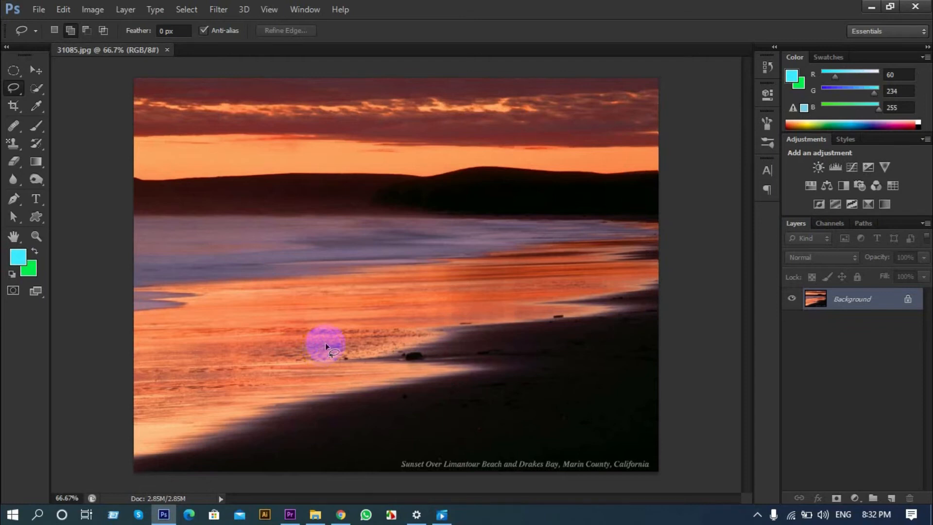
Display the list of actions, enlarge it vertically, and collapse the uy SET and Set 1 action sets.
click(295, 9)
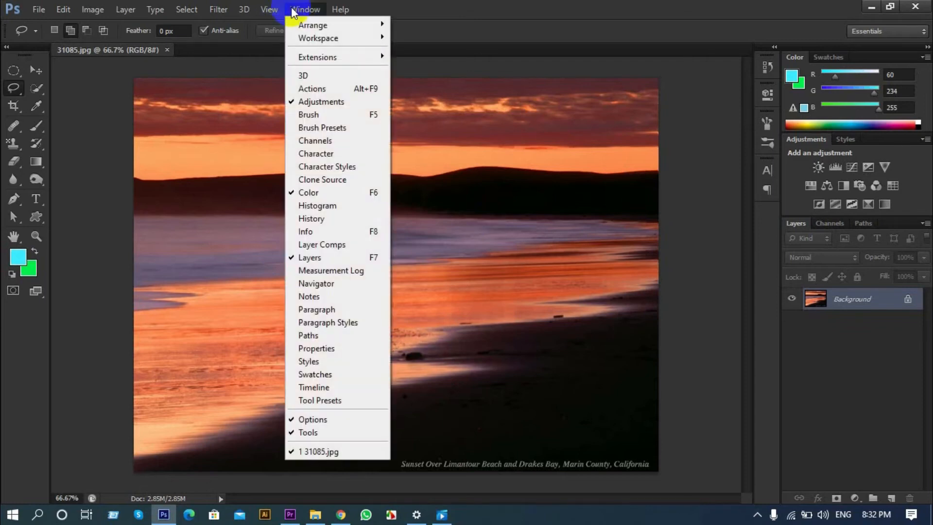
click(342, 91)
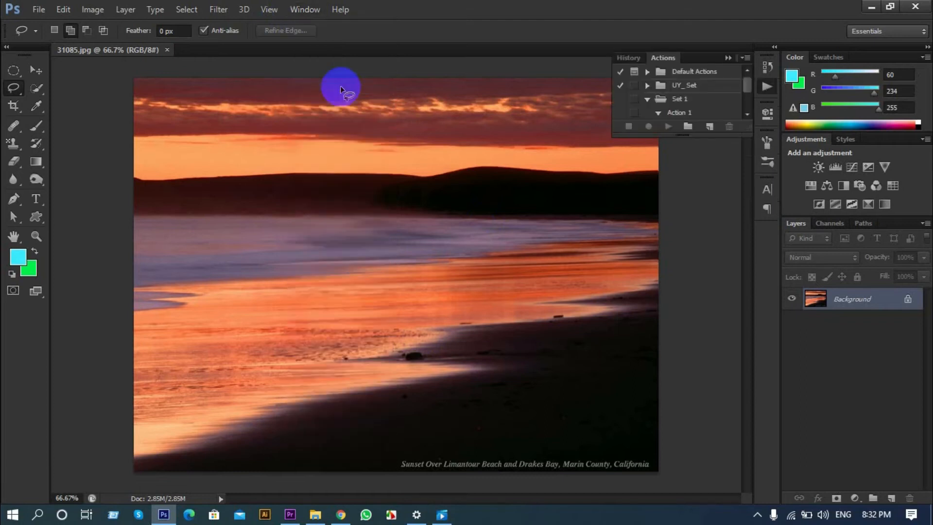
drag(673, 137, 687, 275)
click(648, 127)
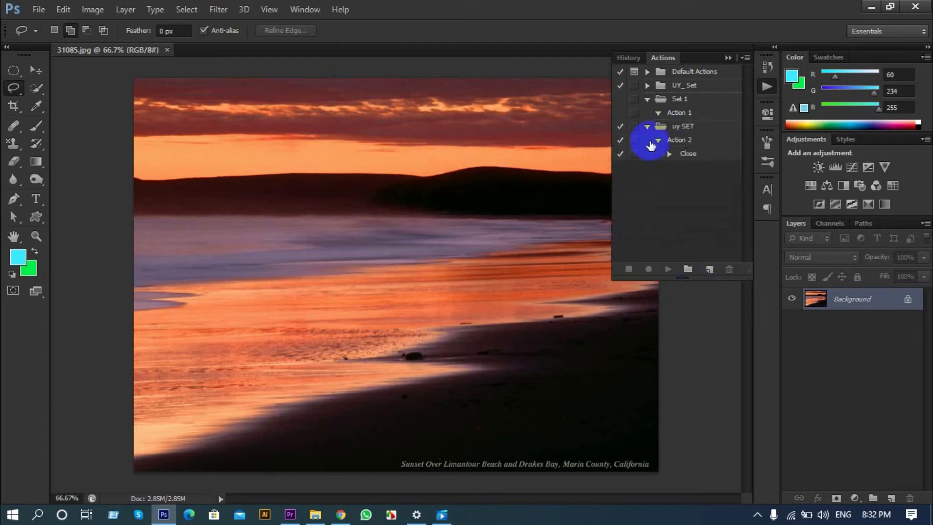
click(649, 127)
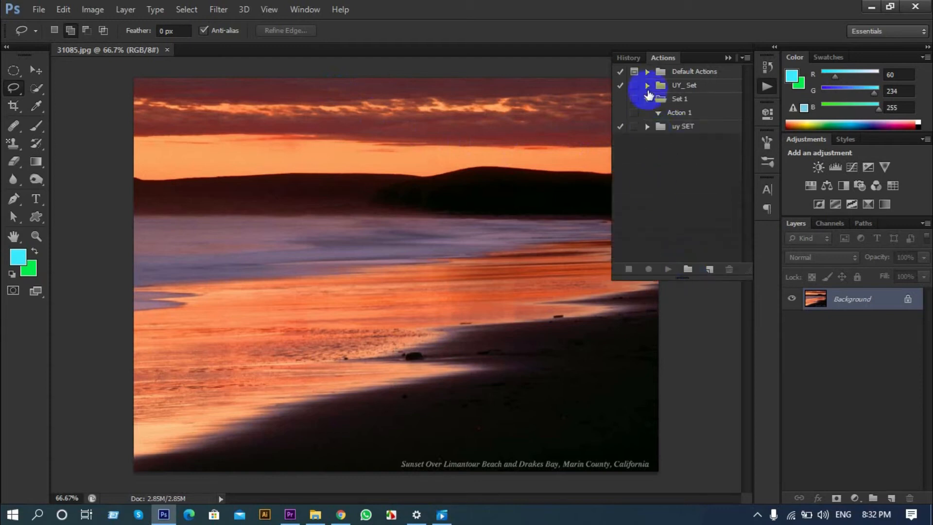
click(648, 100)
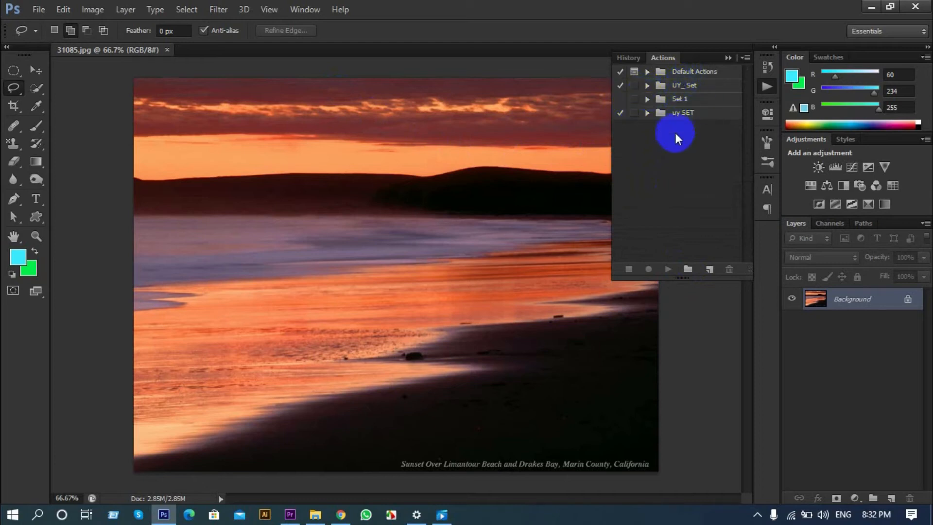
Delete the UY_ Set, Set 1 and uy SET action sets, keeping only Default Actions.
click(704, 92)
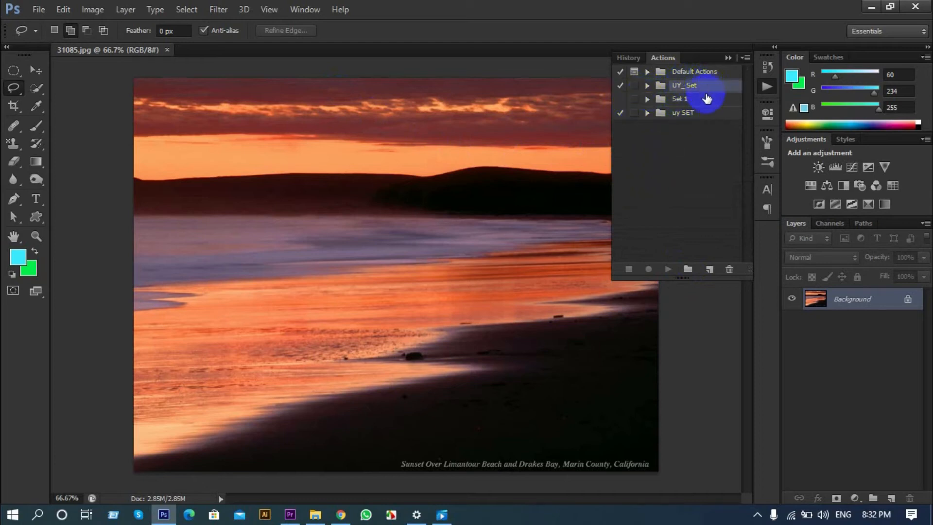
shift+click(704, 99)
shift+click(707, 112)
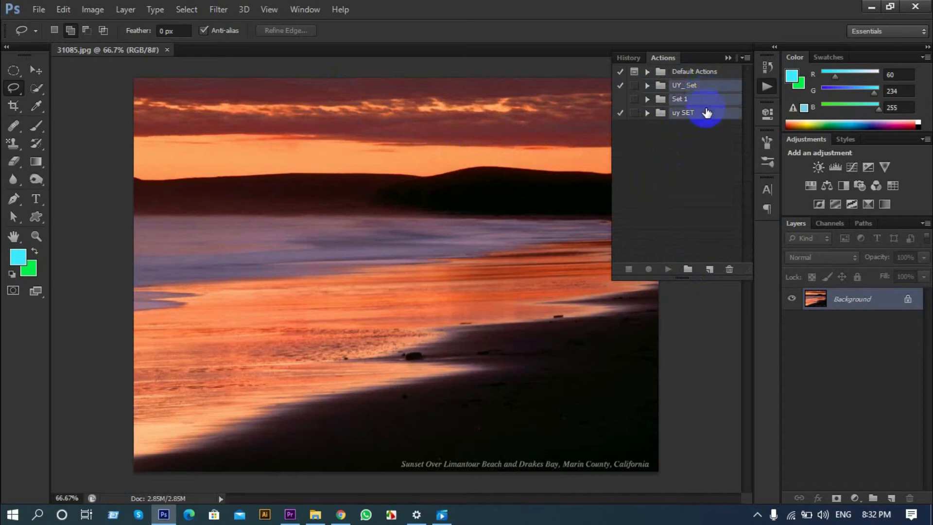
click(728, 268)
click(403, 195)
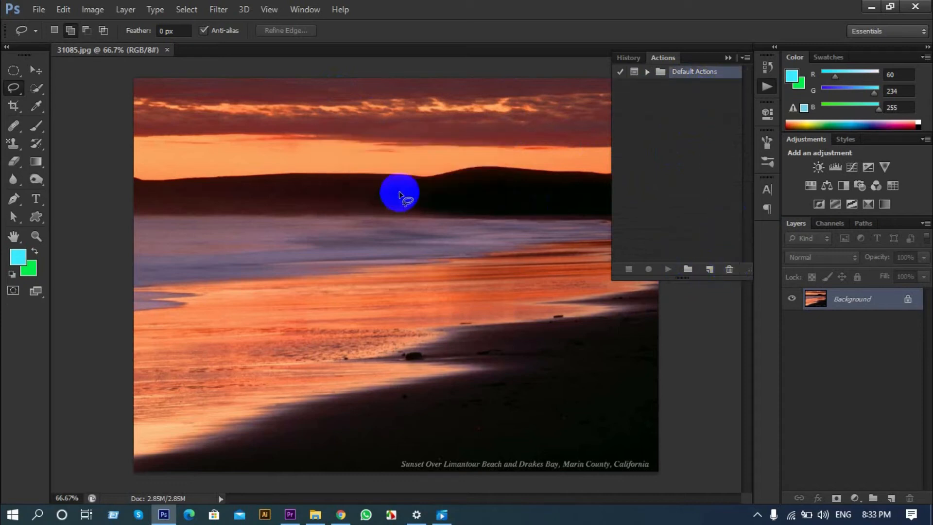
Expand the Default Actions set and activate the Move tool, with the image zoomed out to 55.1%.
click(692, 74)
click(648, 73)
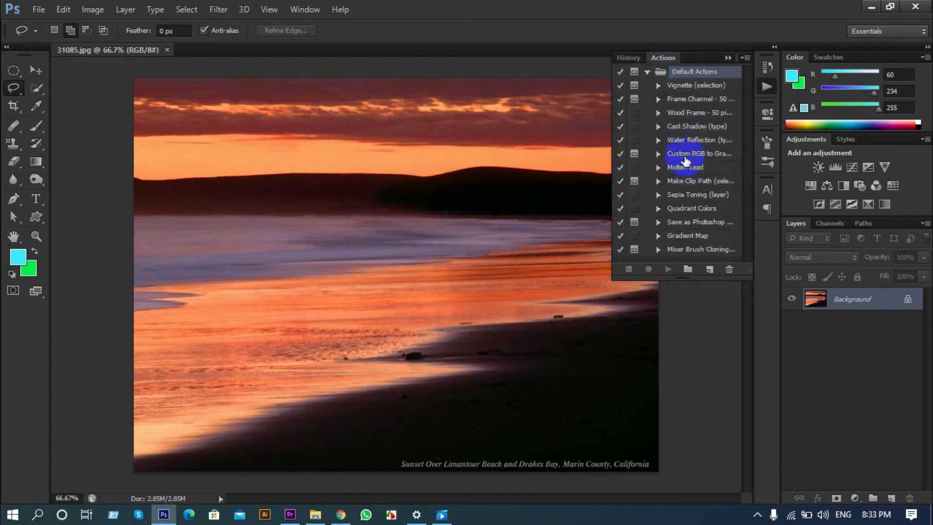
scroll(311, 173, down, 2)
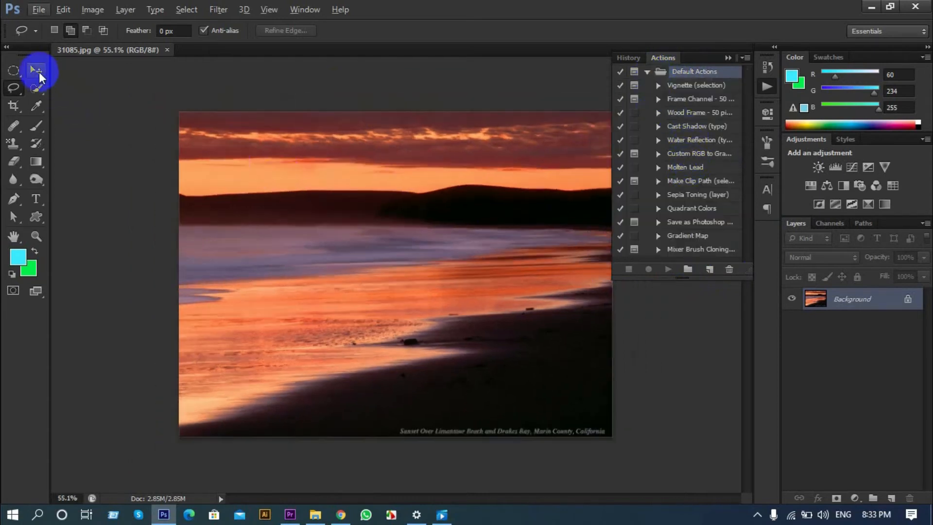
click(37, 71)
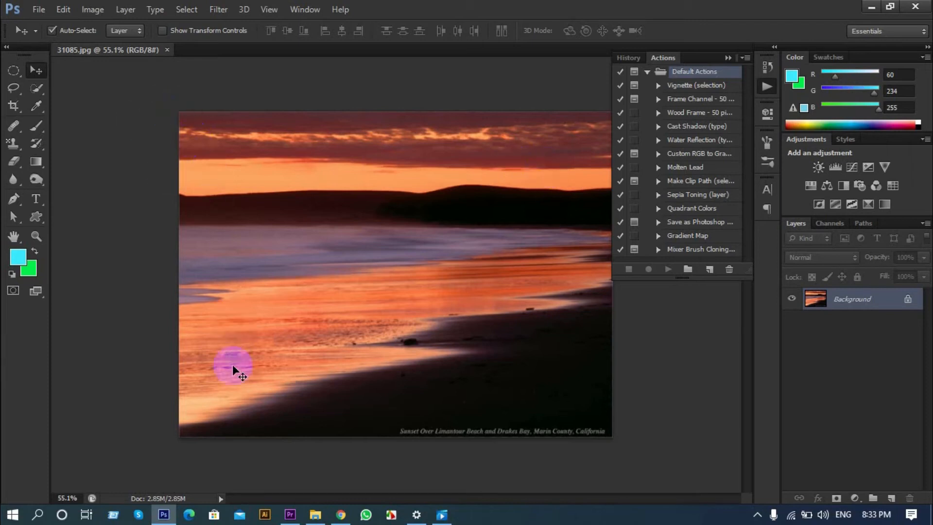
click(530, 214)
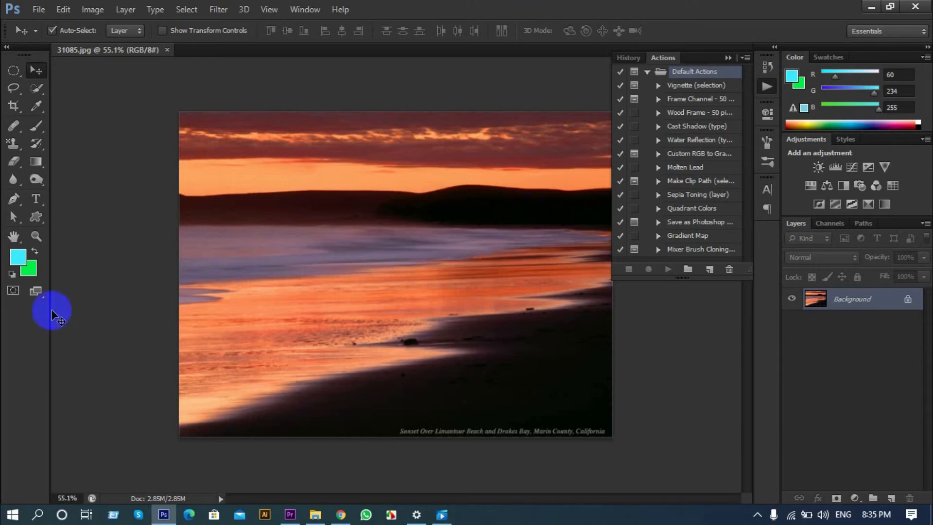
click(43, 513)
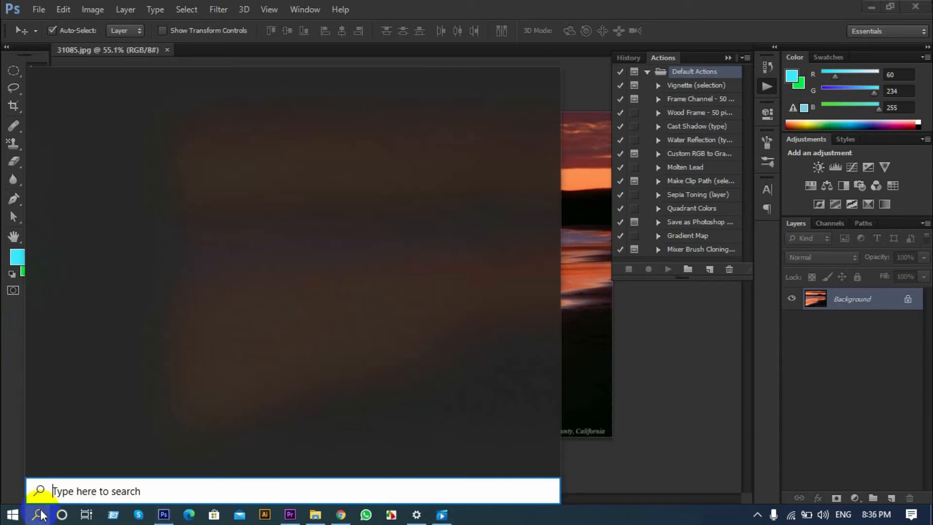
click(689, 8)
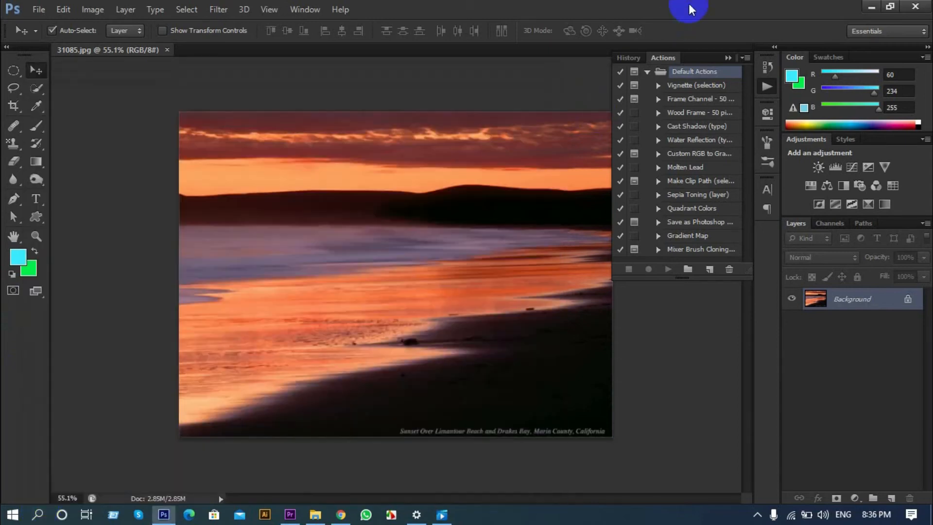
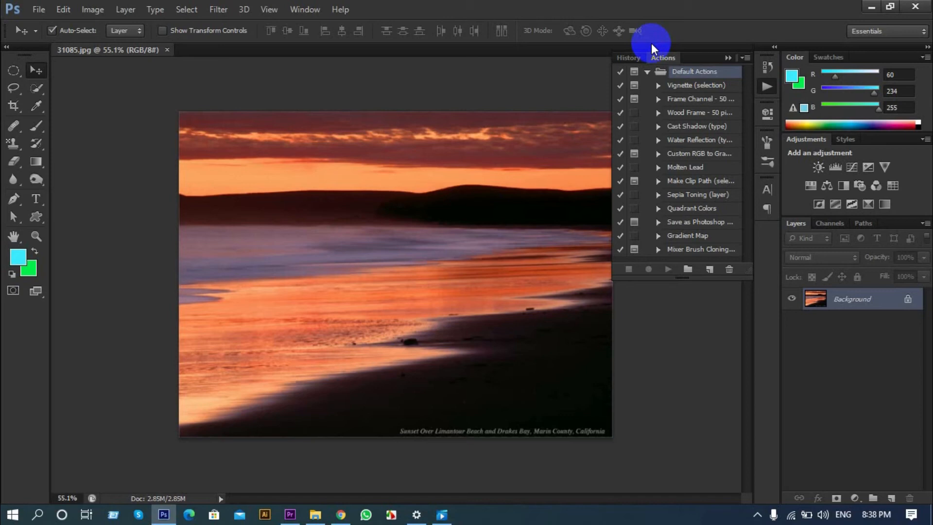
Play the 50-pixel Wood Frame action on 31085.jpg, continuing past the minimum image size message.
click(659, 113)
click(687, 113)
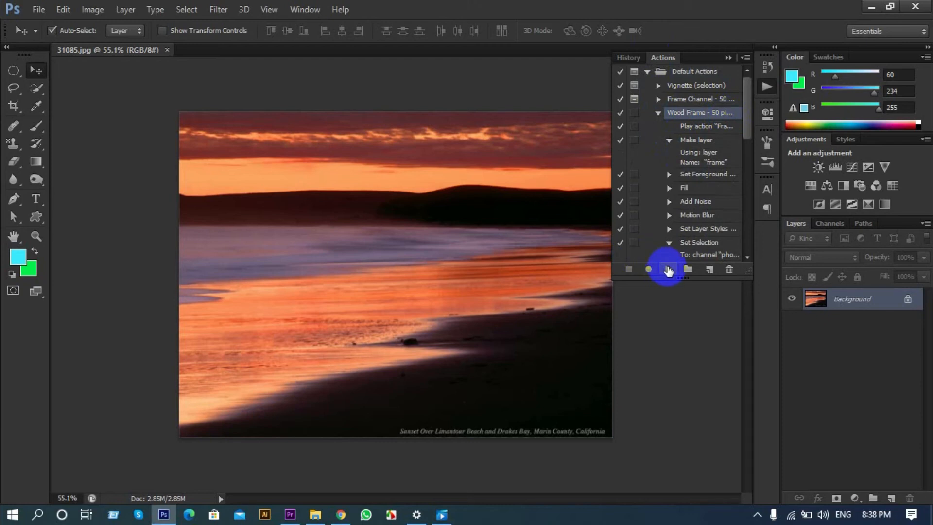
click(668, 271)
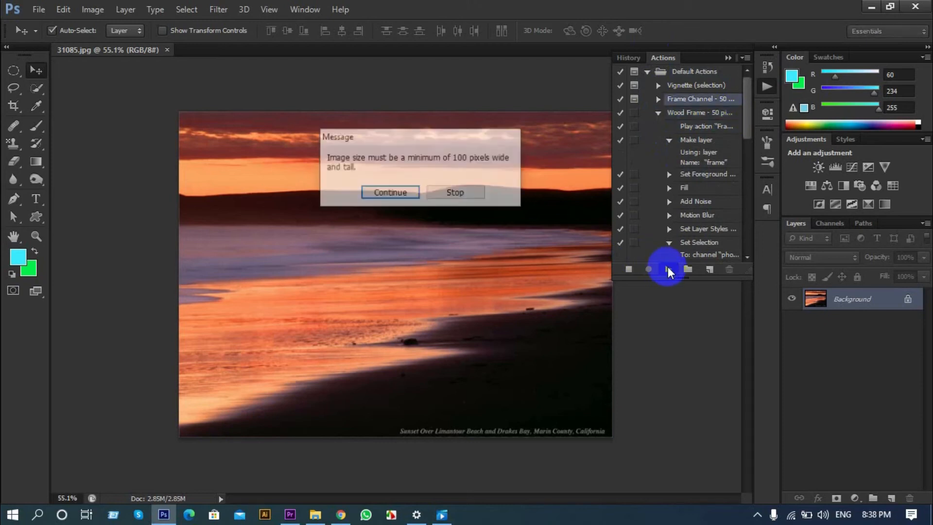
click(387, 194)
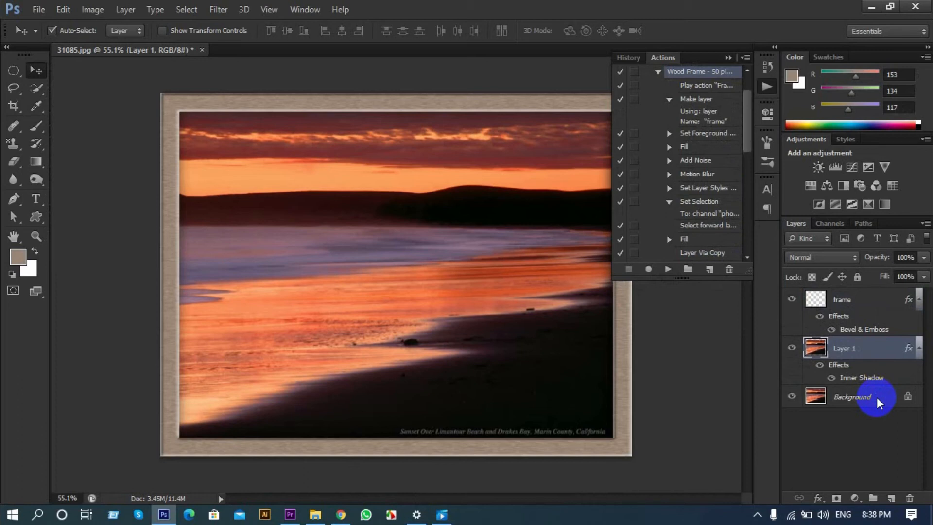
Examine the recorded settings of the Wood Frame action, including its foreground color, fills, noise, motion blur and layer style, and collapse the action.
click(669, 133)
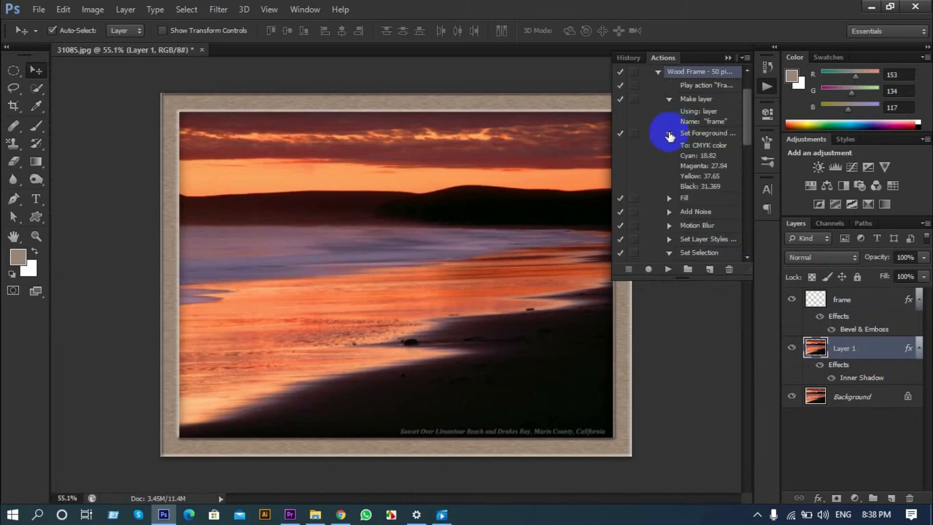
click(668, 198)
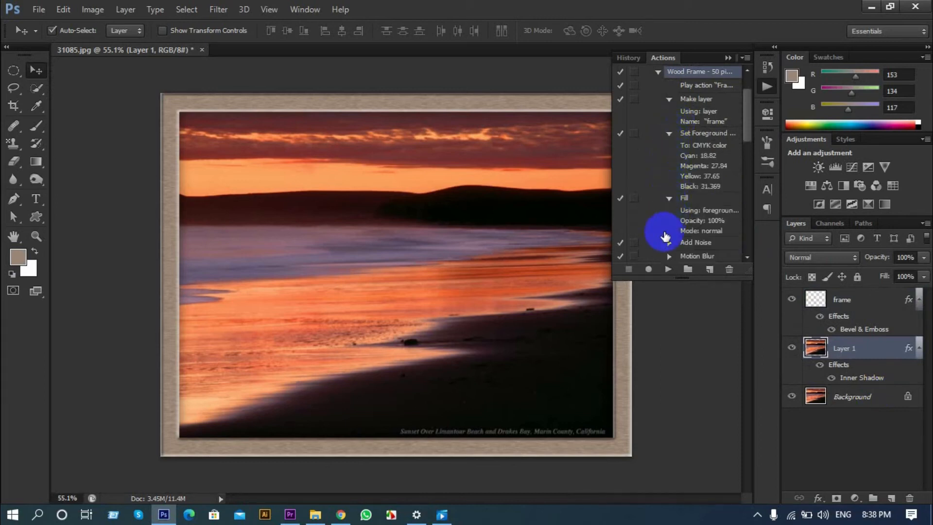
scroll(665, 237, down, 2)
click(668, 160)
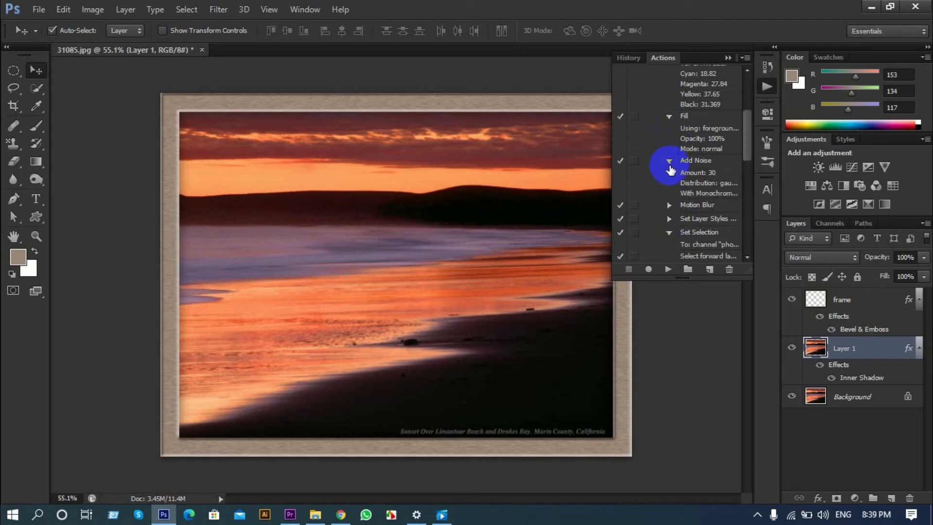
scroll(670, 171, down, 1)
click(669, 177)
scroll(670, 178, down, 1)
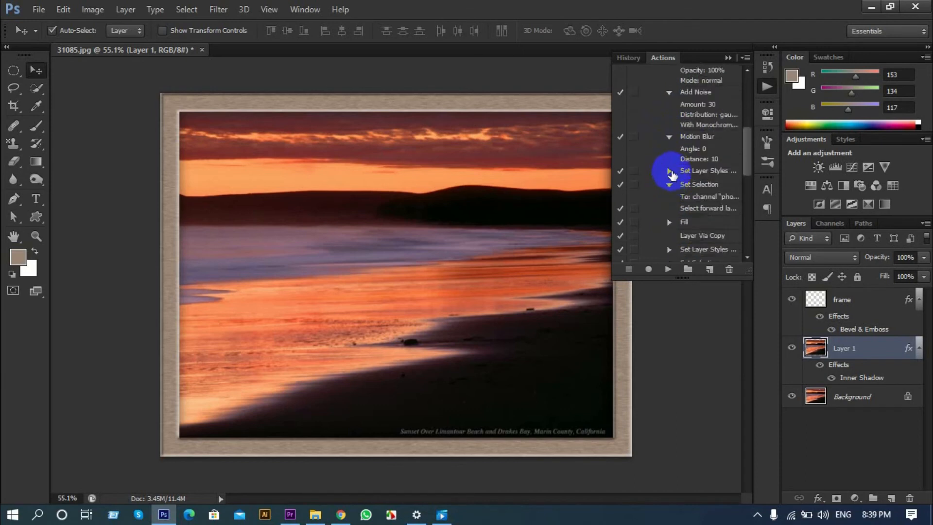
click(669, 171)
scroll(673, 179, down, 2)
scroll(670, 181, down, 2)
click(669, 168)
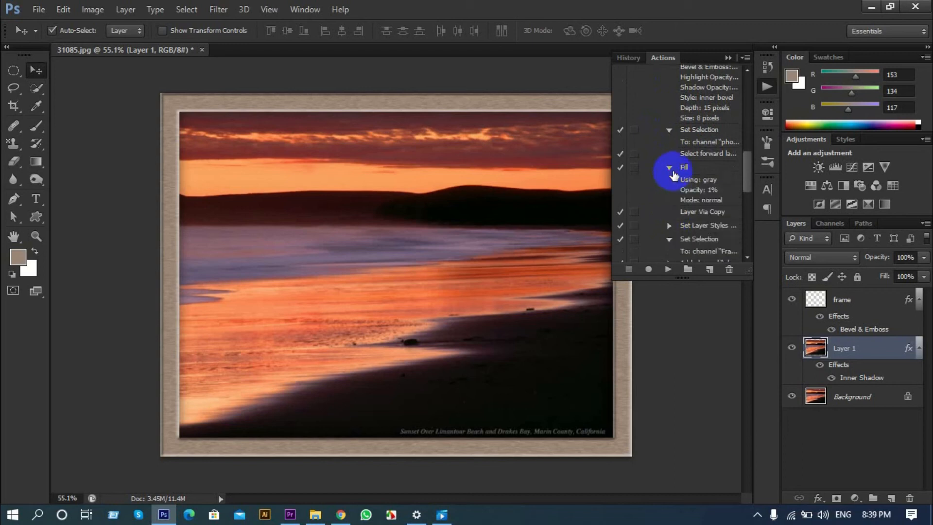
scroll(671, 178, down, 1)
click(669, 197)
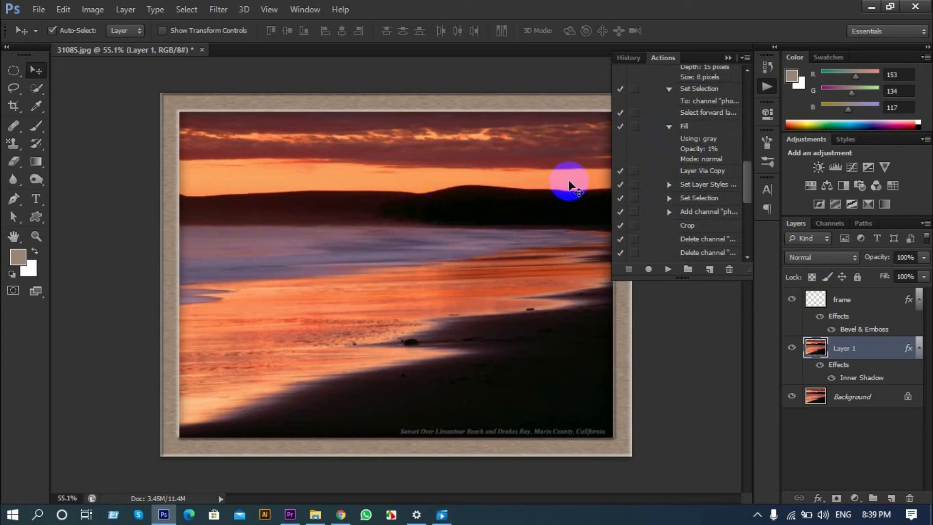
scroll(708, 183, up, 5)
scroll(709, 186, up, 3)
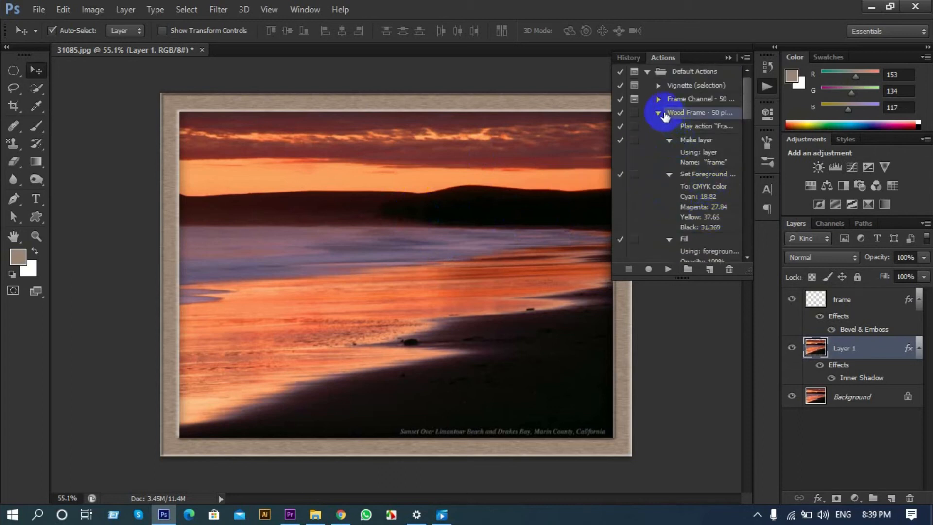
click(659, 112)
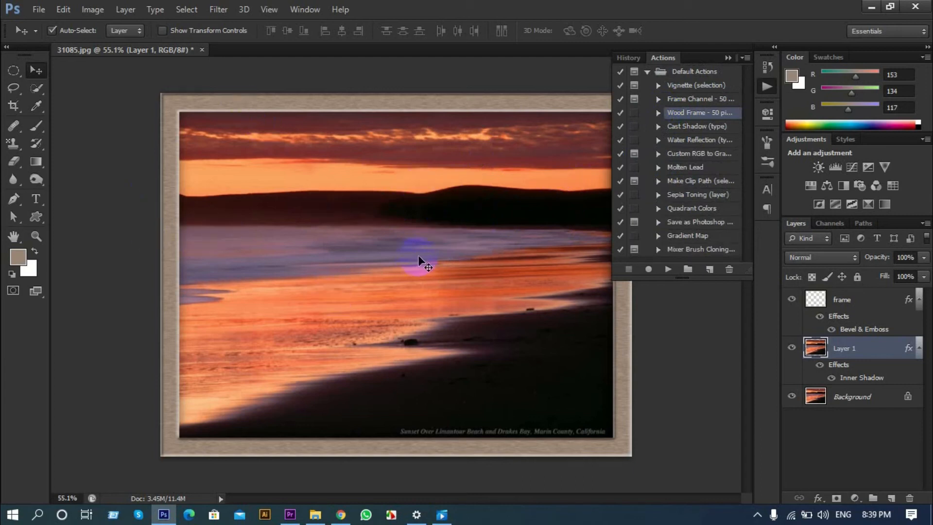
Collapse the Default Actions set and close 31085.jpg without saving the changes.
click(647, 72)
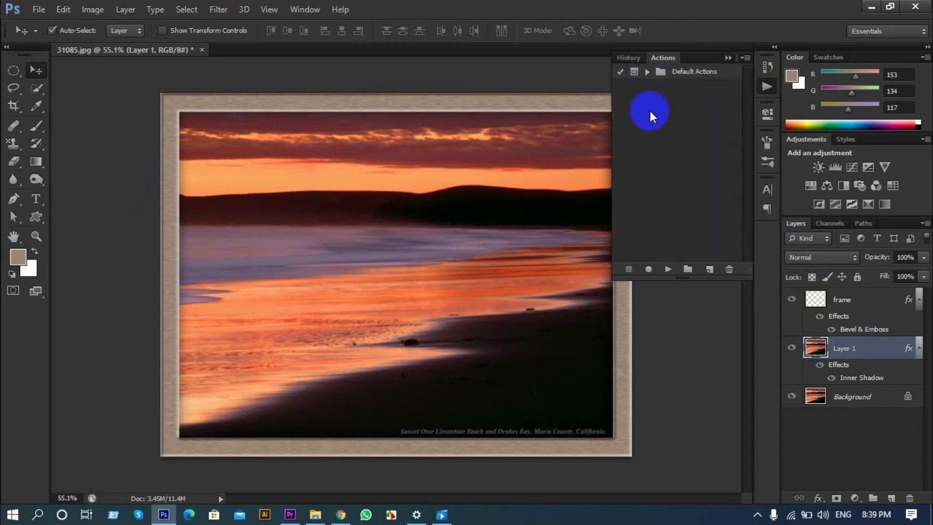
click(201, 50)
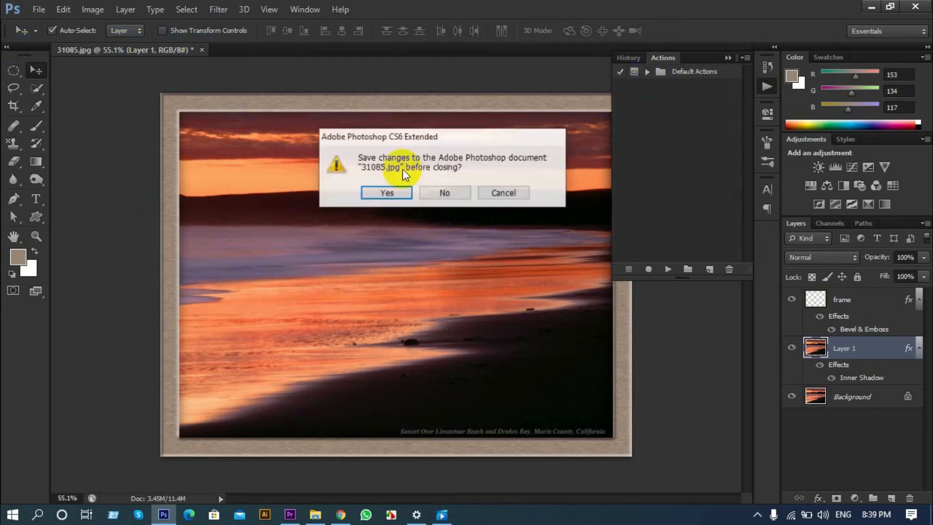
click(438, 193)
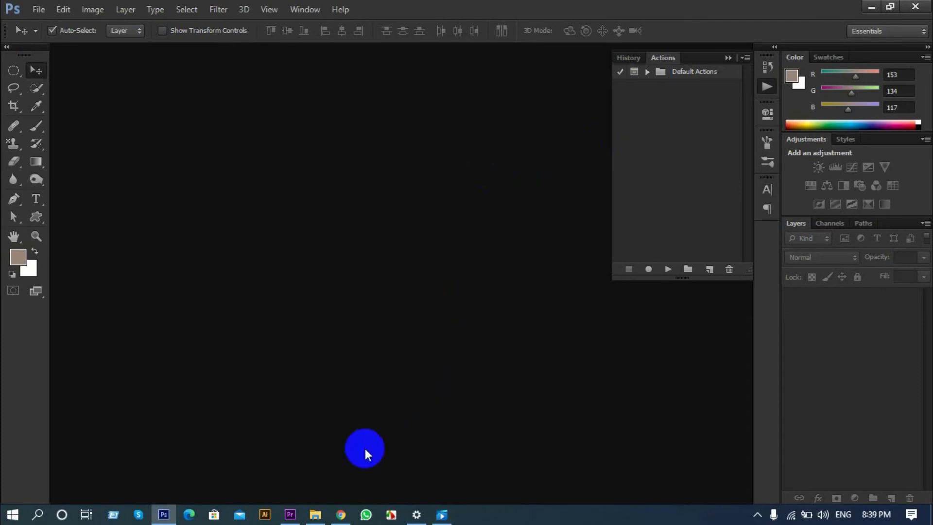
Switch to File Explorer and go back from the Image folder to its parent folder, Class (15).
click(317, 515)
click(394, 348)
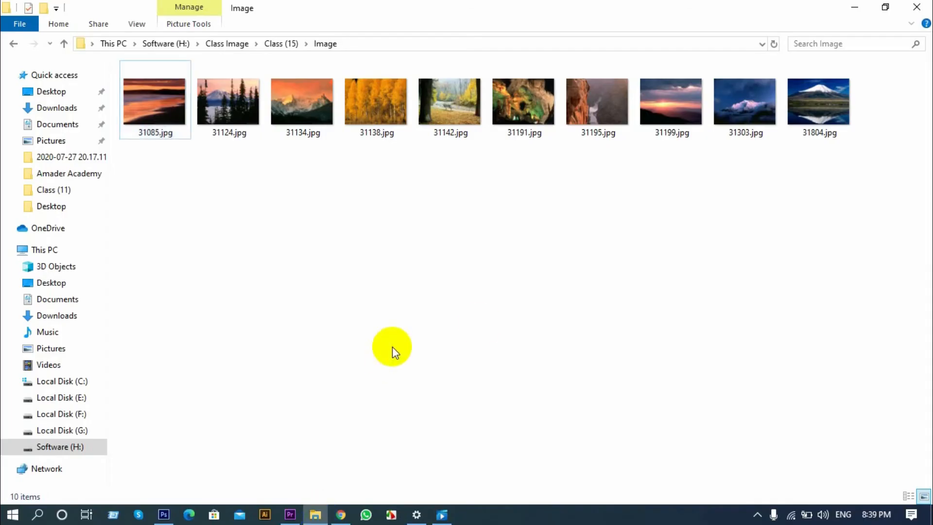
click(9, 45)
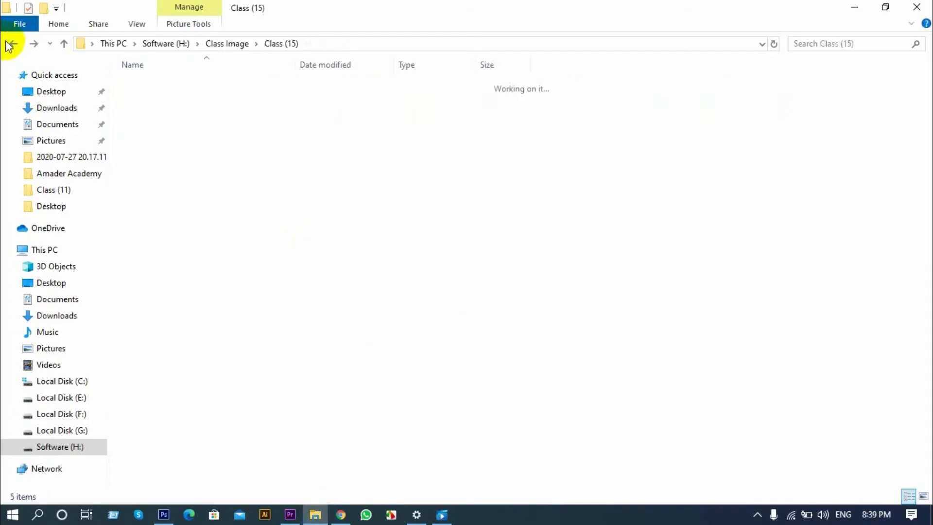
click(188, 188)
click(194, 215)
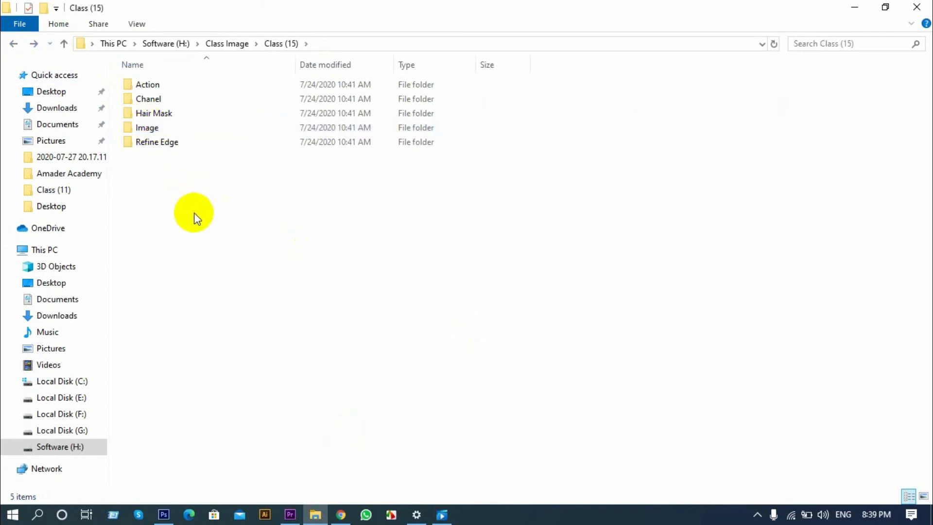
click(146, 128)
click(179, 210)
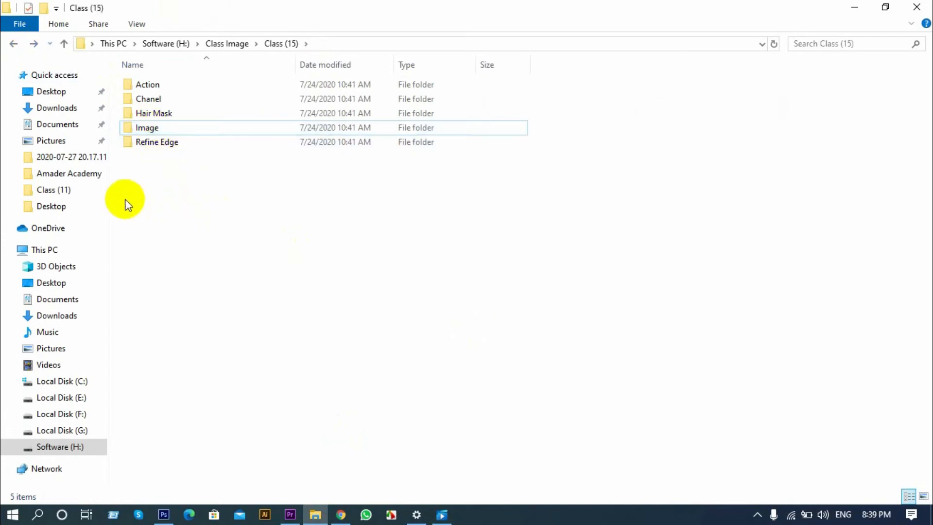
click(40, 9)
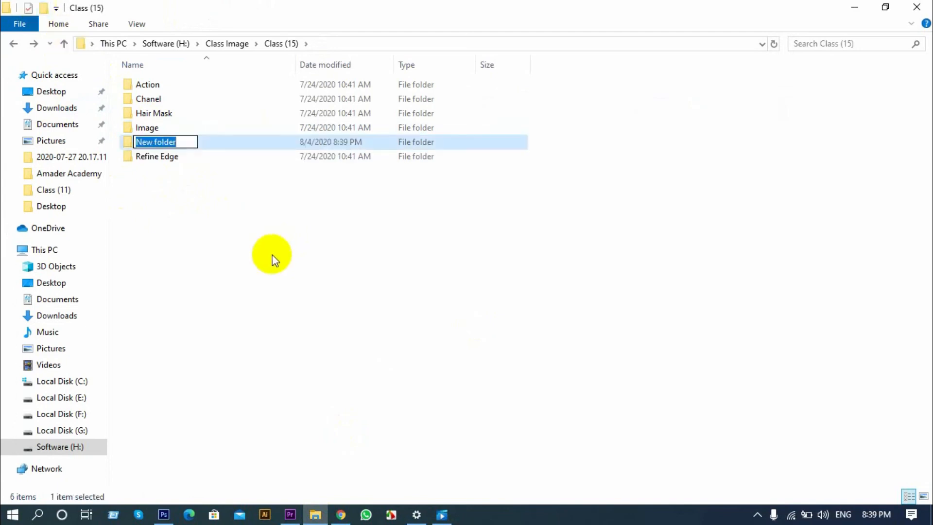
text(Action)
key(Return)
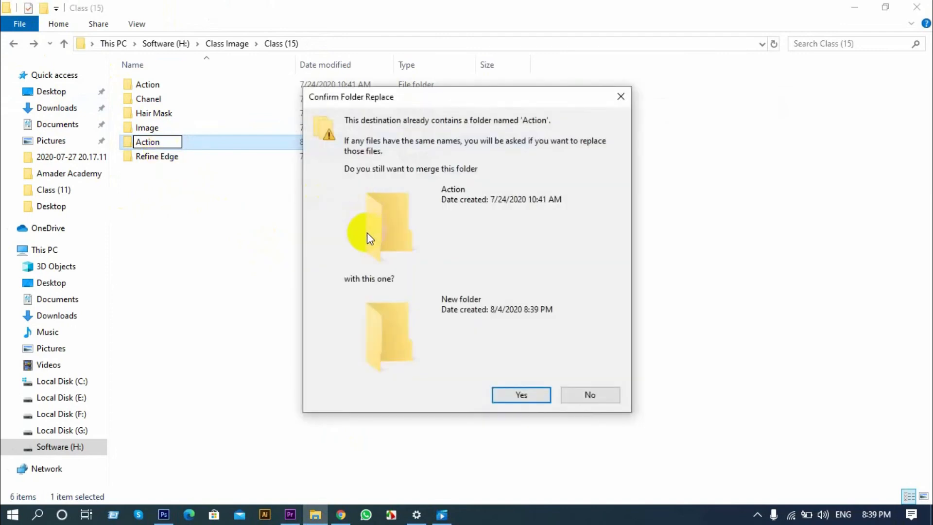
click(590, 393)
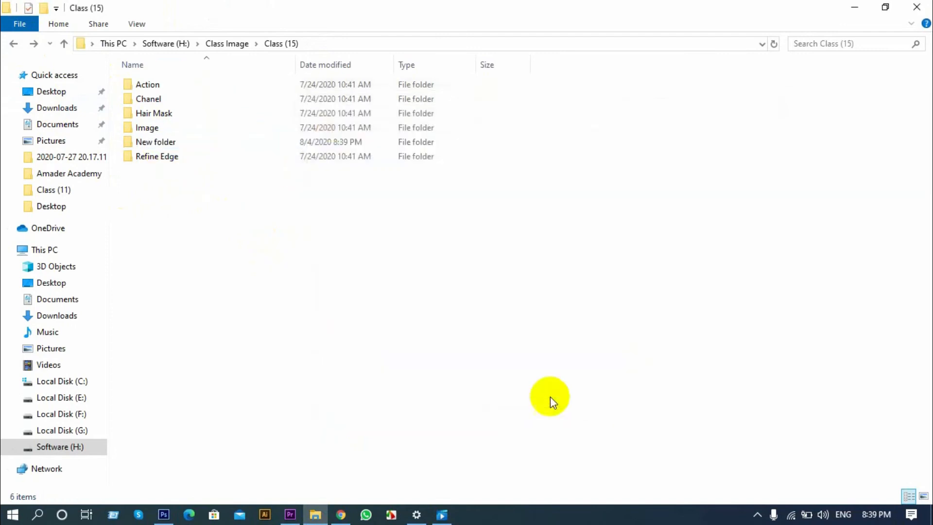
click(151, 146)
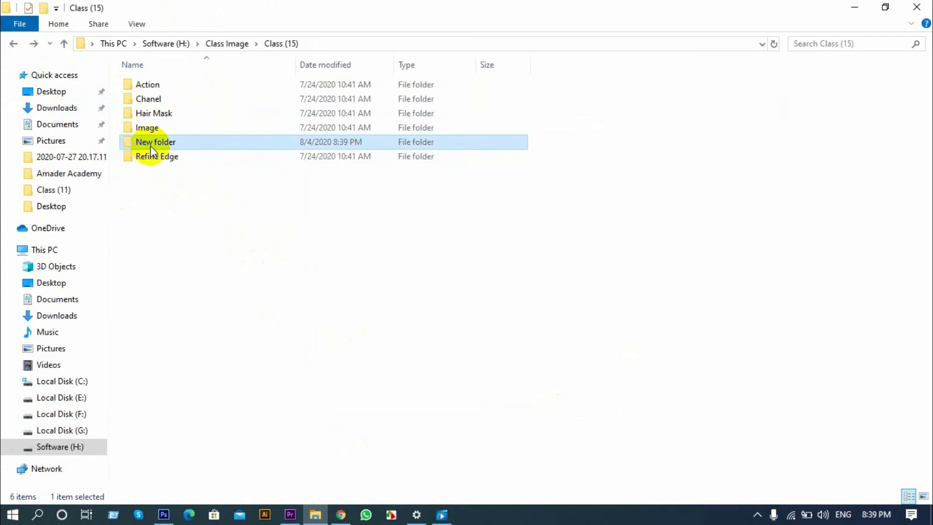
key(Delete)
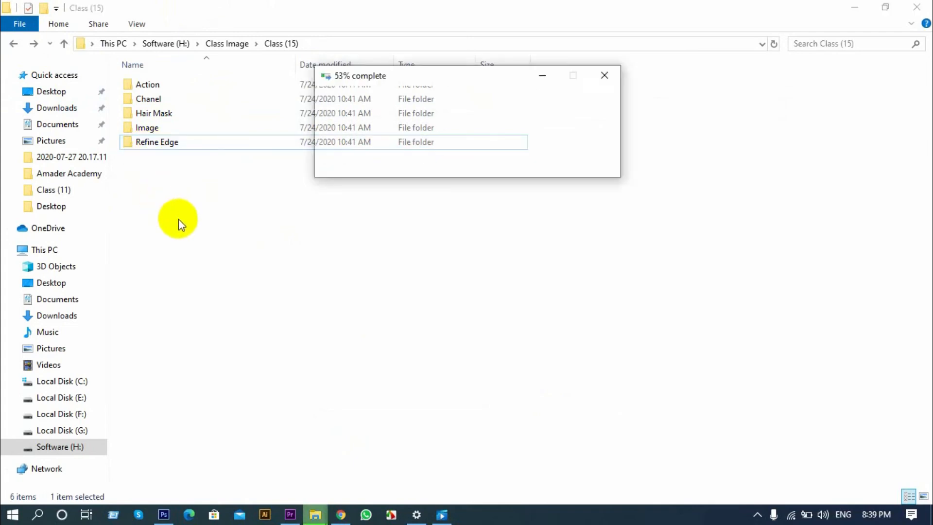
Delete all the PSD files in the Psd subfolder of the Action folder.
click(141, 86)
double_click(139, 82)
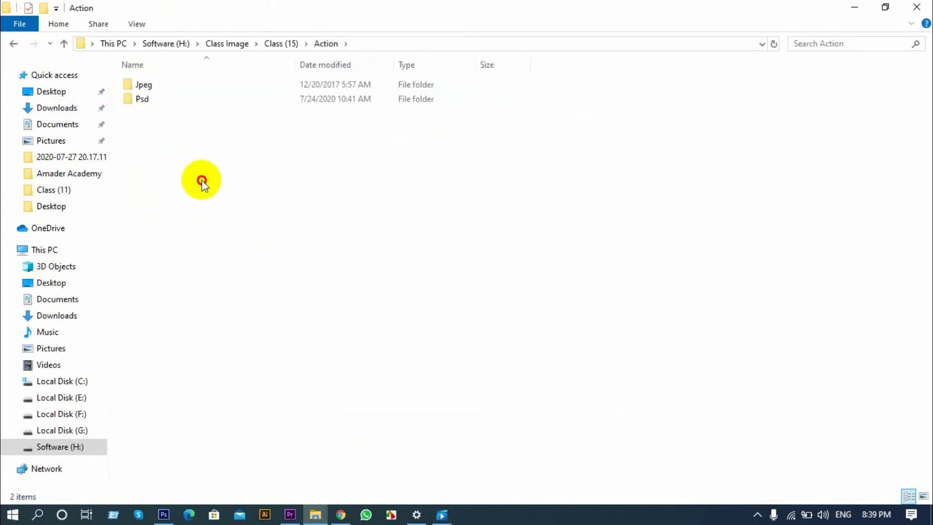
double_click(154, 89)
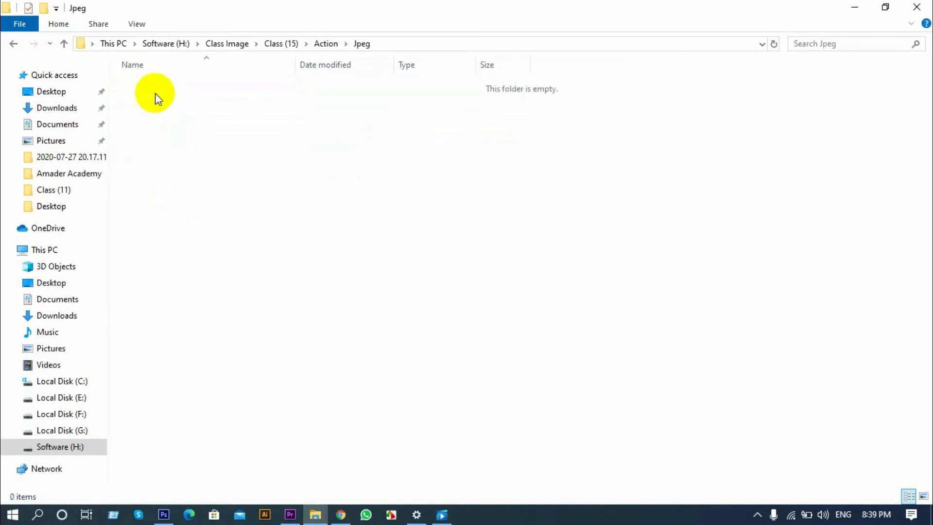
click(10, 43)
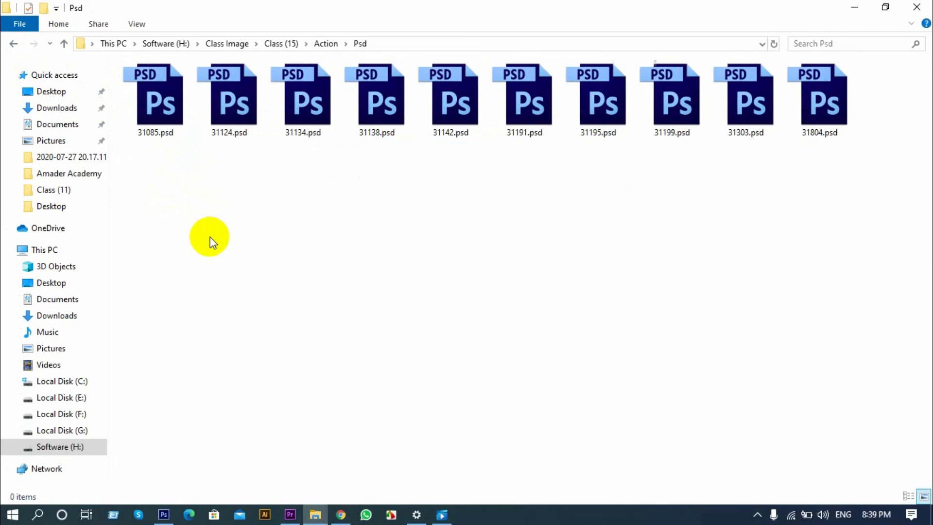
drag(152, 198, 836, 109)
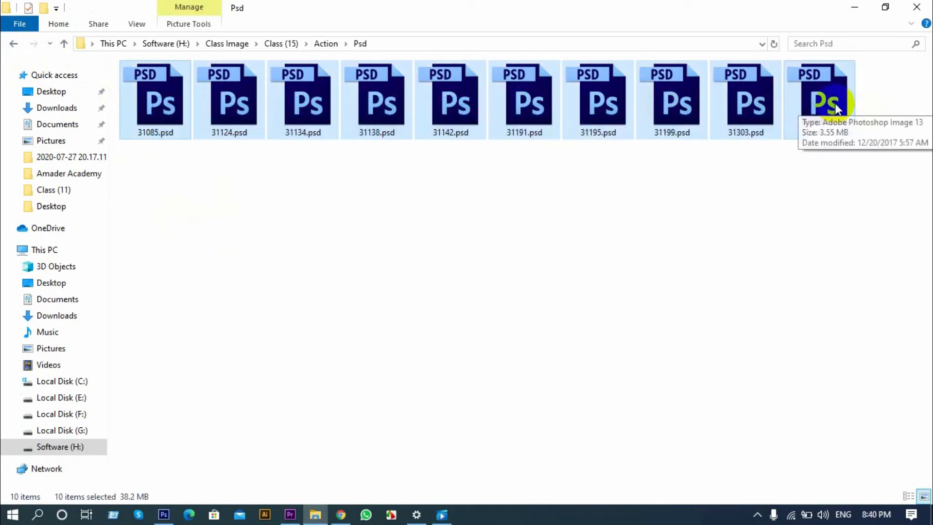
key(Delete)
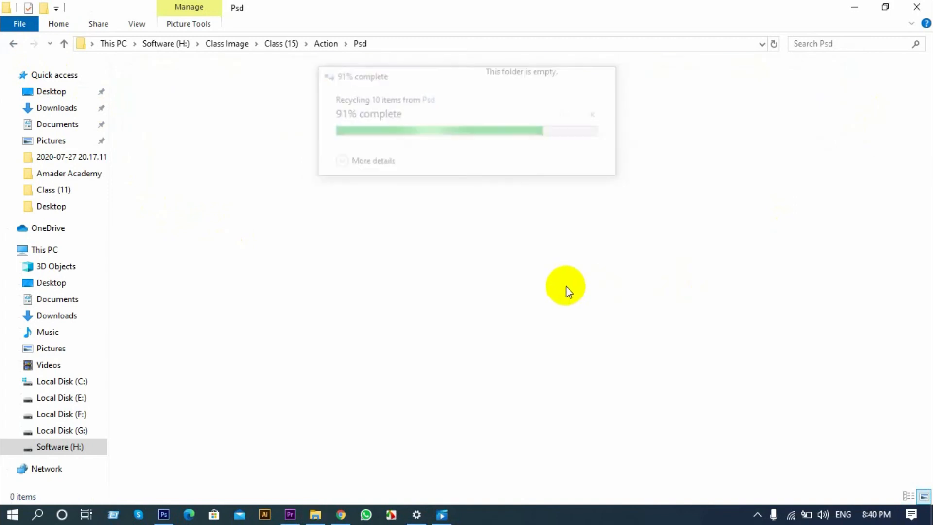
Check the contents of the Jpeg and Psd subfolders of Action, and return to the Class (15) folder.
click(10, 47)
double_click(154, 83)
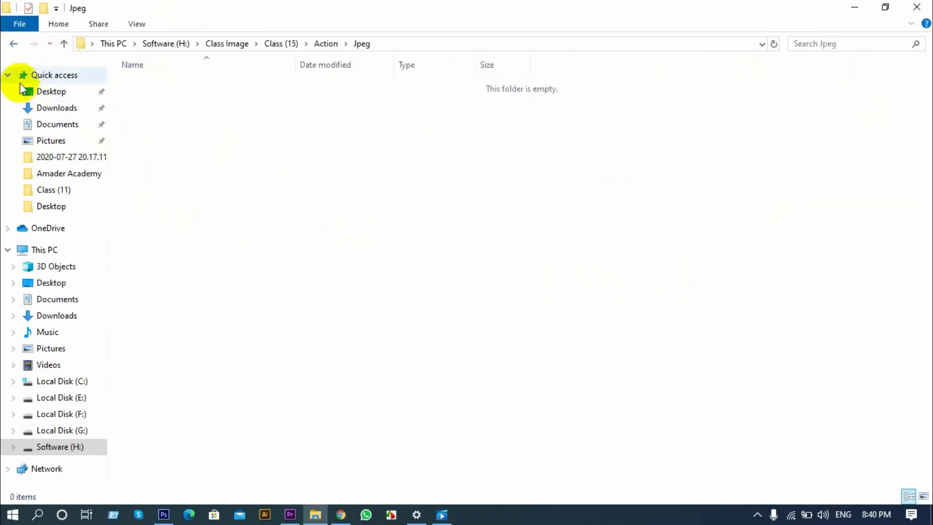
click(13, 43)
double_click(153, 94)
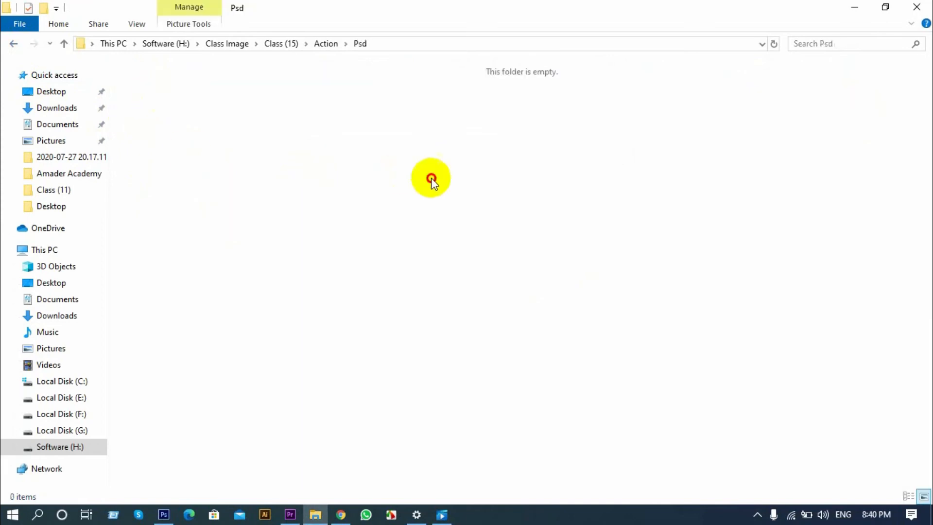
click(11, 45)
click(10, 45)
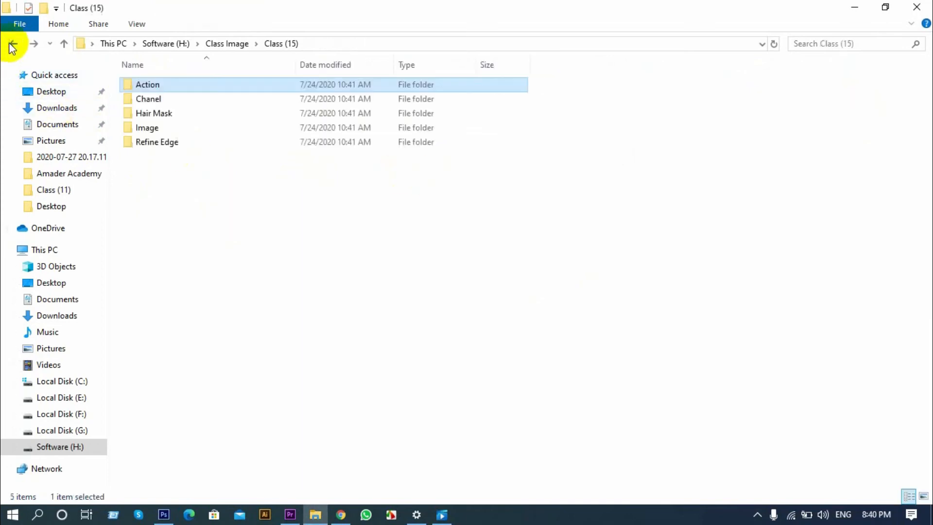
View the pictures of the Image folder in Photos at full screen, from 31085.jpg to the Mount Fuji image, and close the viewer.
click(275, 178)
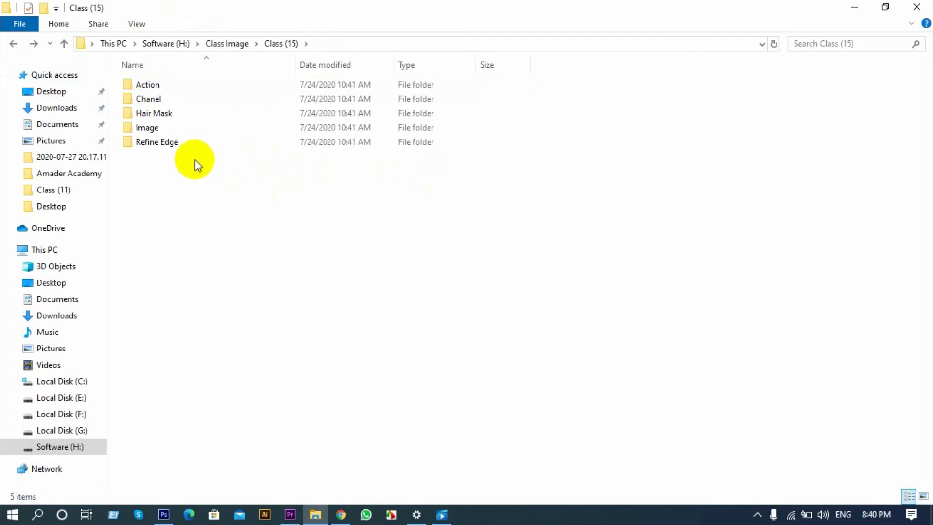
double_click(166, 127)
drag(156, 123, 196, 254)
click(175, 127)
click(169, 117)
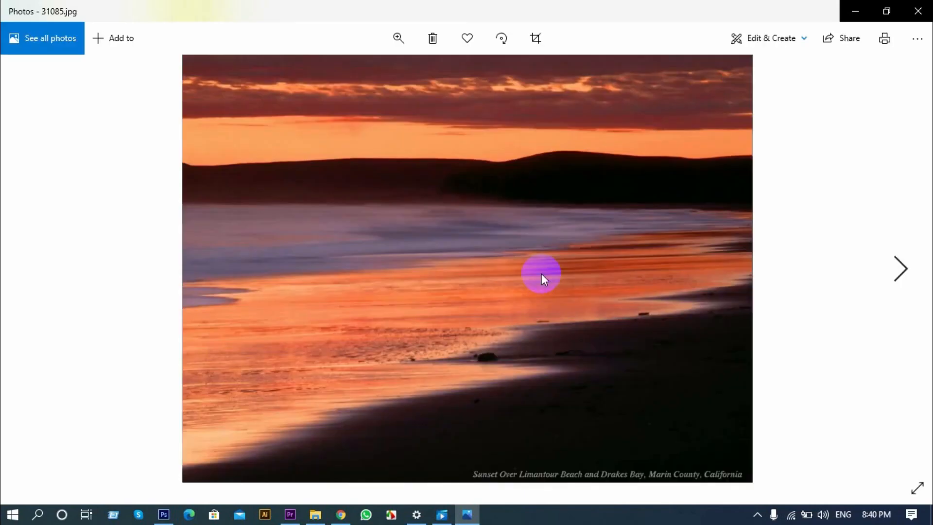
click(921, 490)
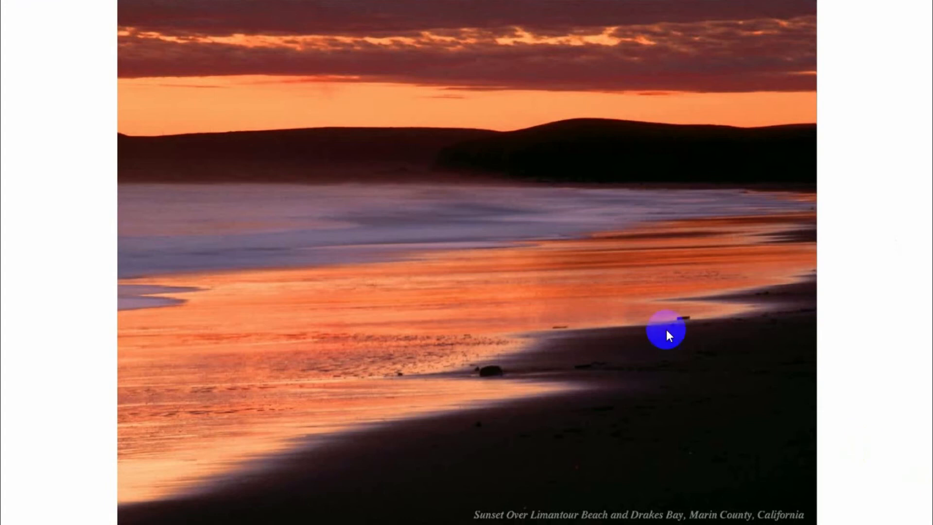
key(Right)
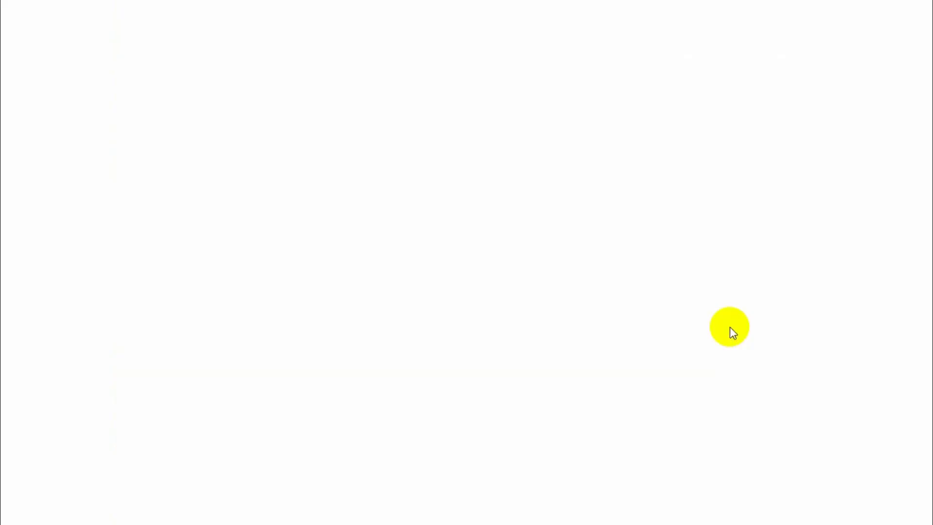
click(730, 332)
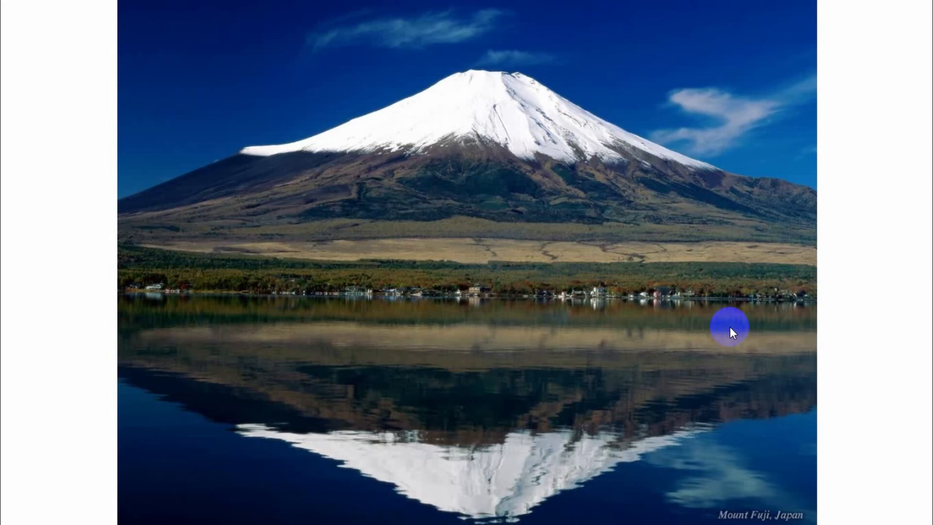
click(729, 326)
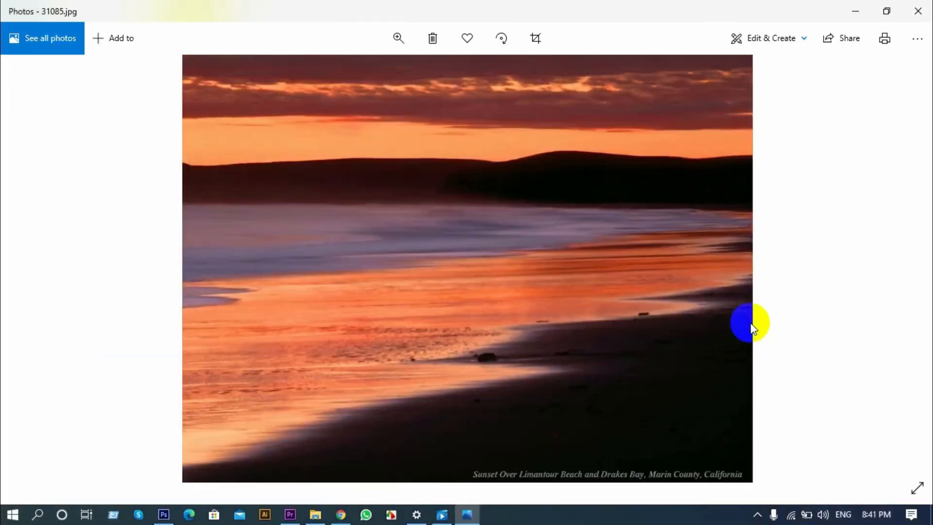
click(917, 11)
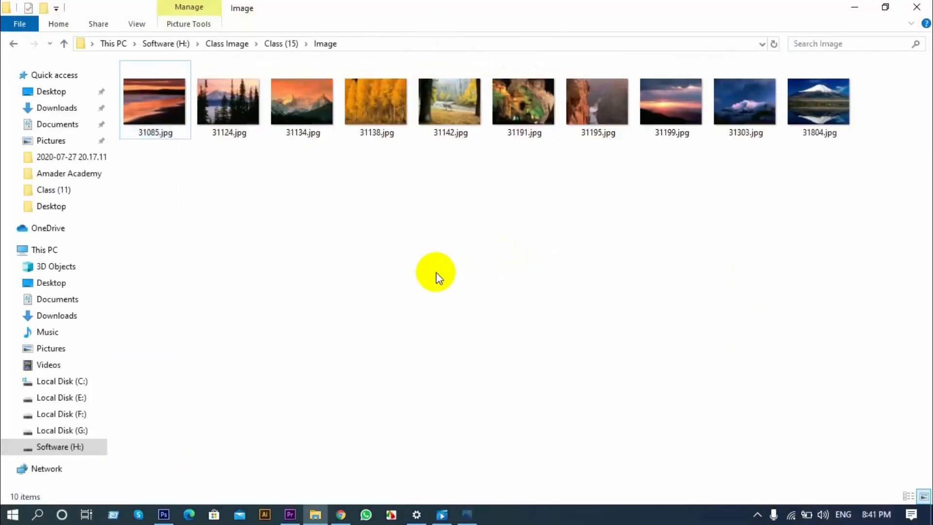
Open 31085.jpg from the Image folder in Photoshop and zoom out to 50.1%.
drag(144, 89, 269, 252)
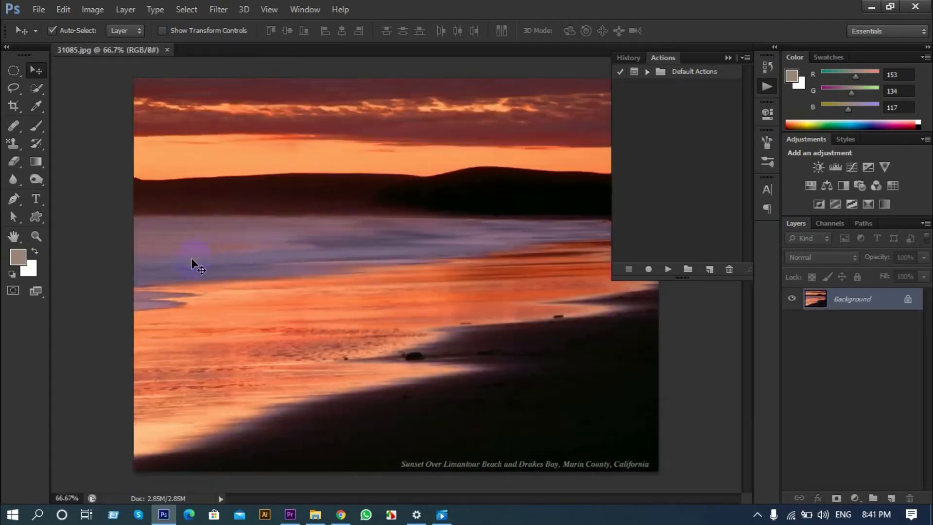
click(192, 263)
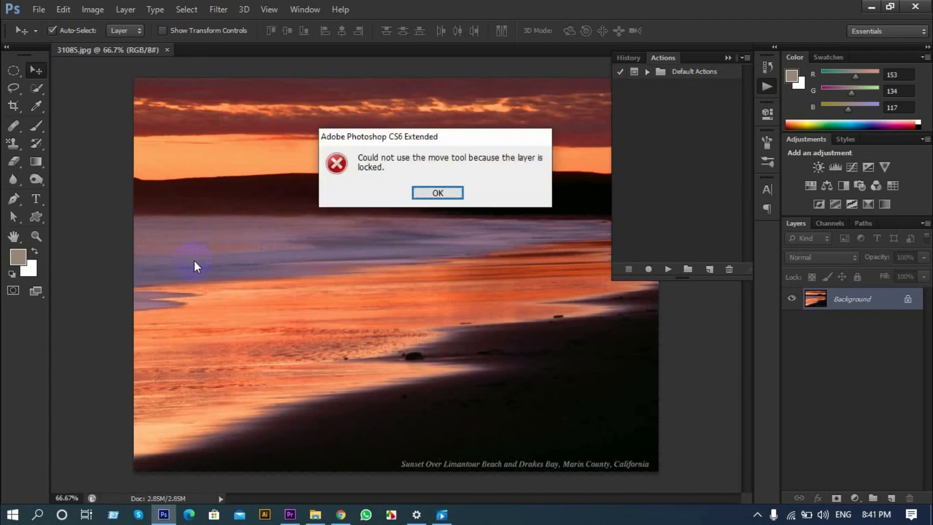
click(427, 192)
scroll(319, 212, down, 1)
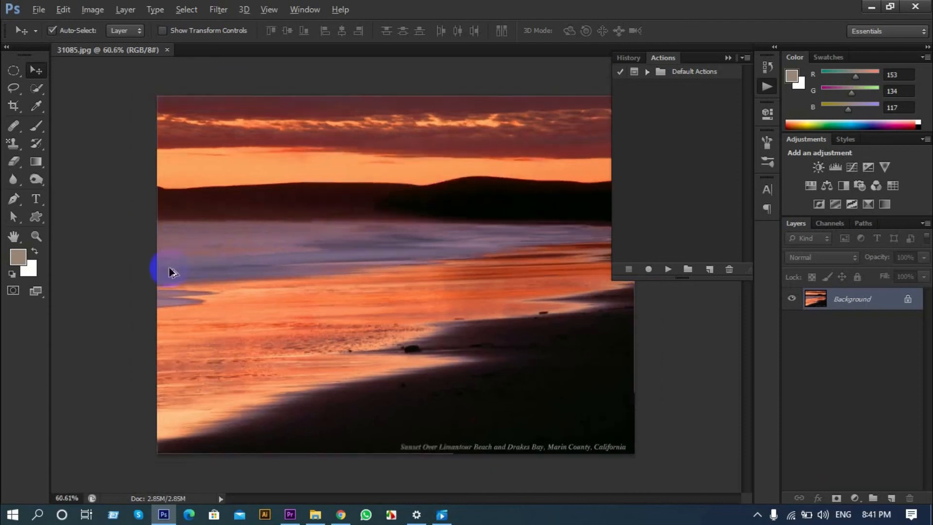
key(alt)
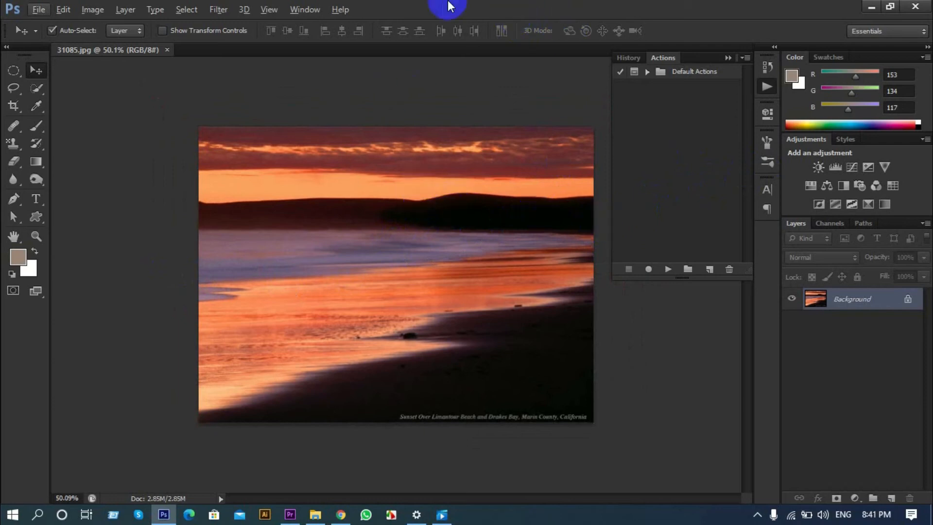
Create a new action set named UY_Set.
click(695, 273)
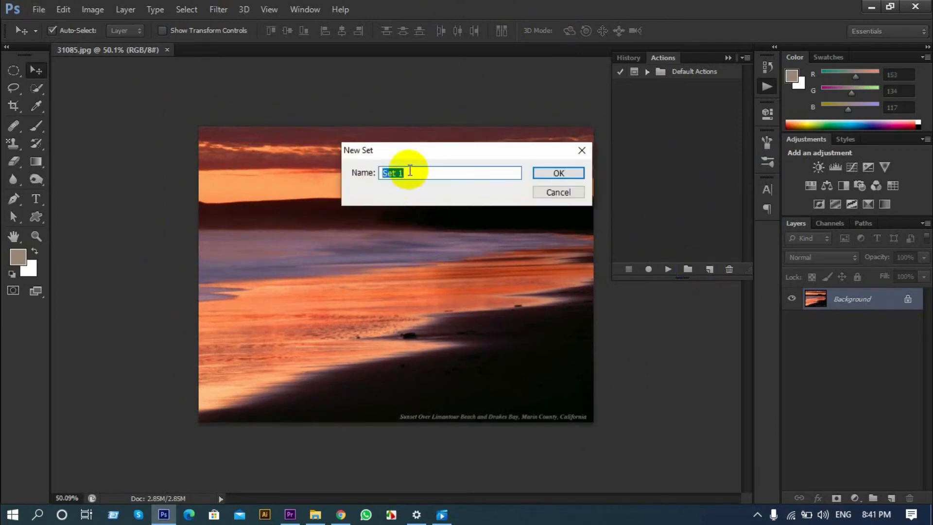
key(BackSpace)
text(UY_Set)
click(539, 173)
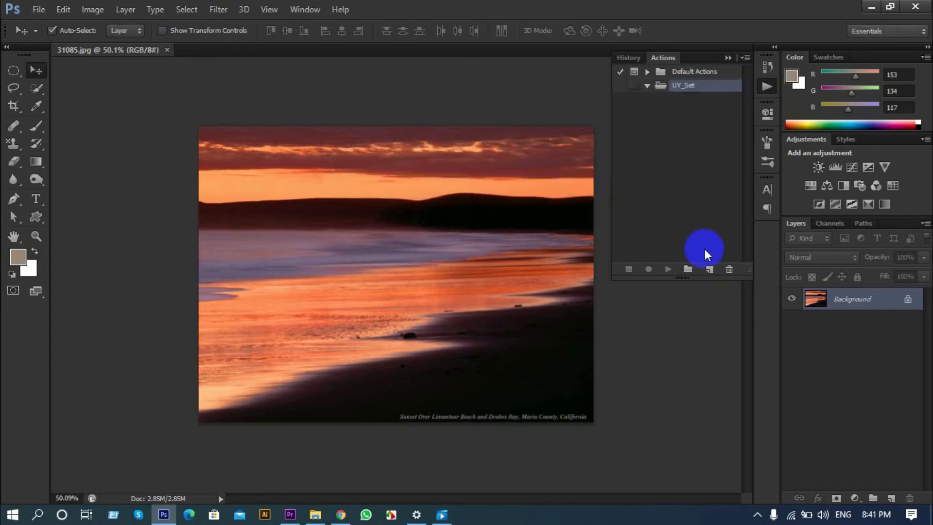
Create an action named "Action by" plus the author's first name in UY_Set, with no function key, and start recording.
click(709, 268)
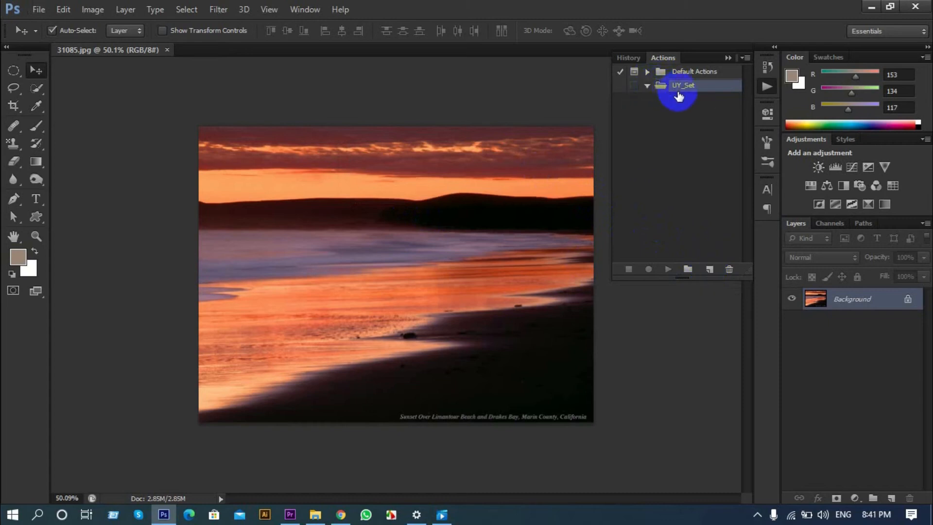
click(709, 268)
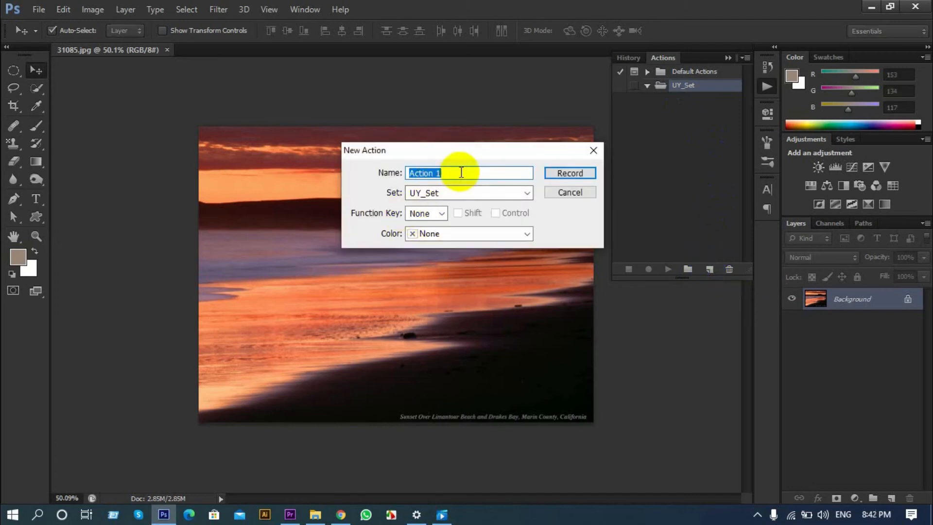
key(BackSpace)
text(Action by Mahmud)
click(453, 194)
click(452, 192)
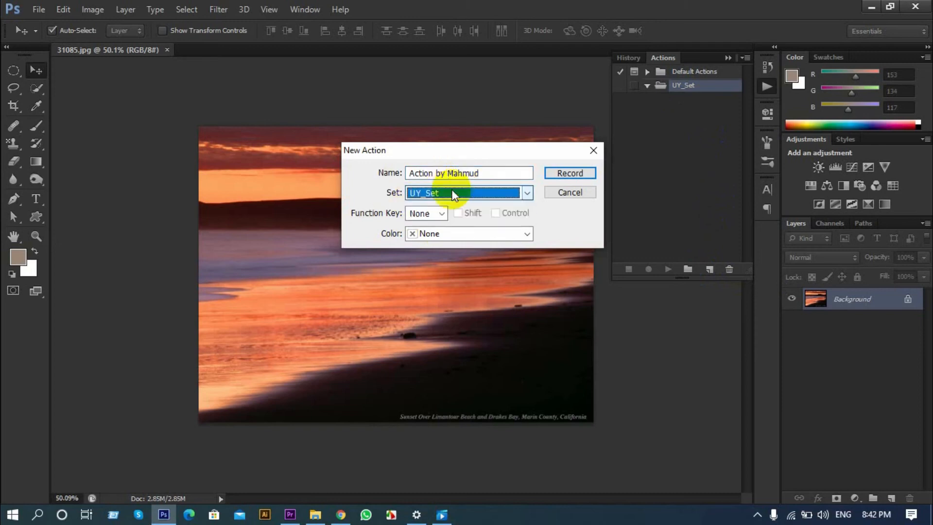
click(440, 213)
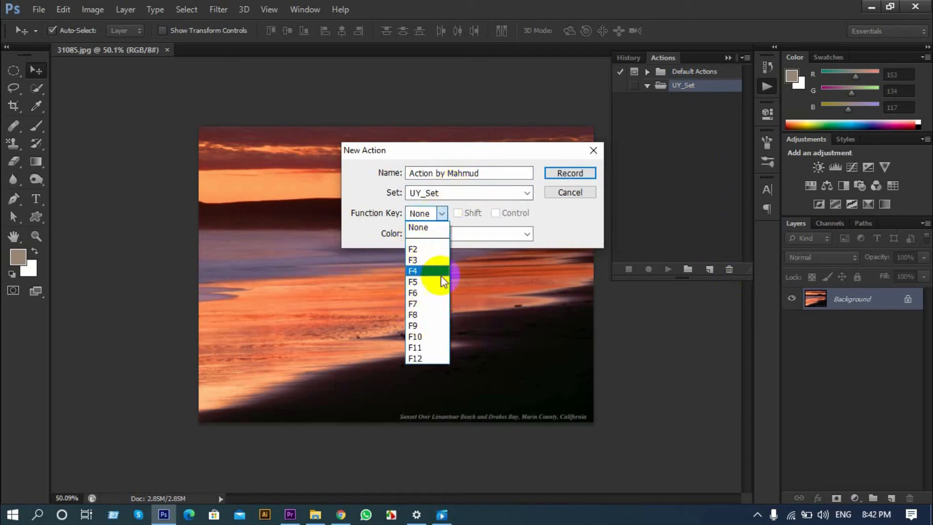
click(366, 218)
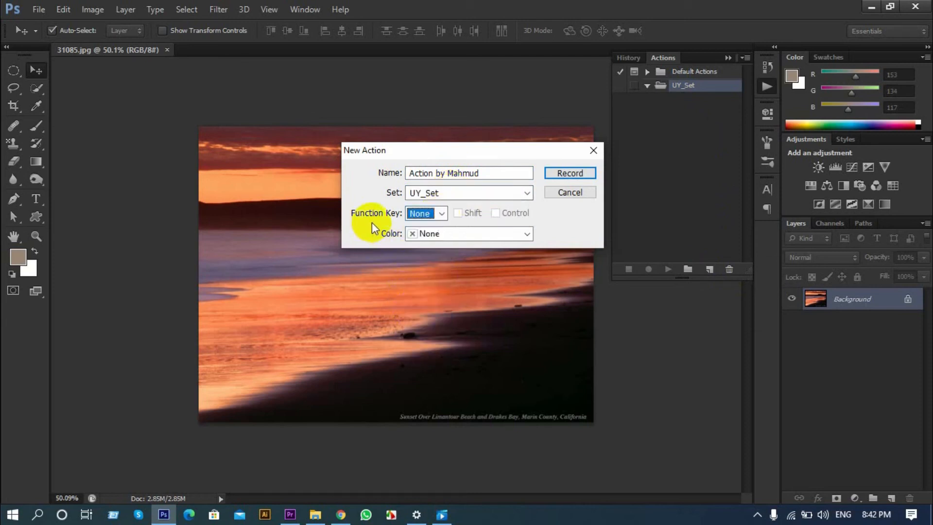
click(570, 174)
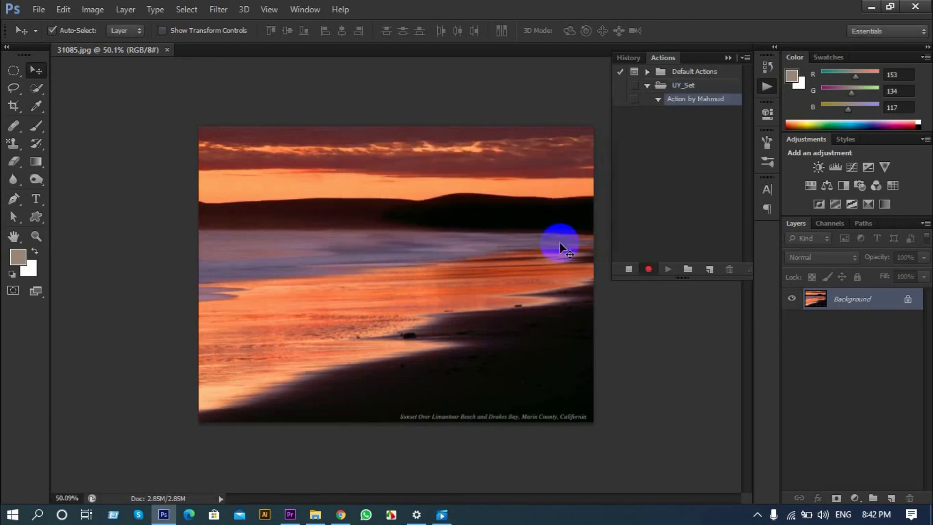
click(656, 268)
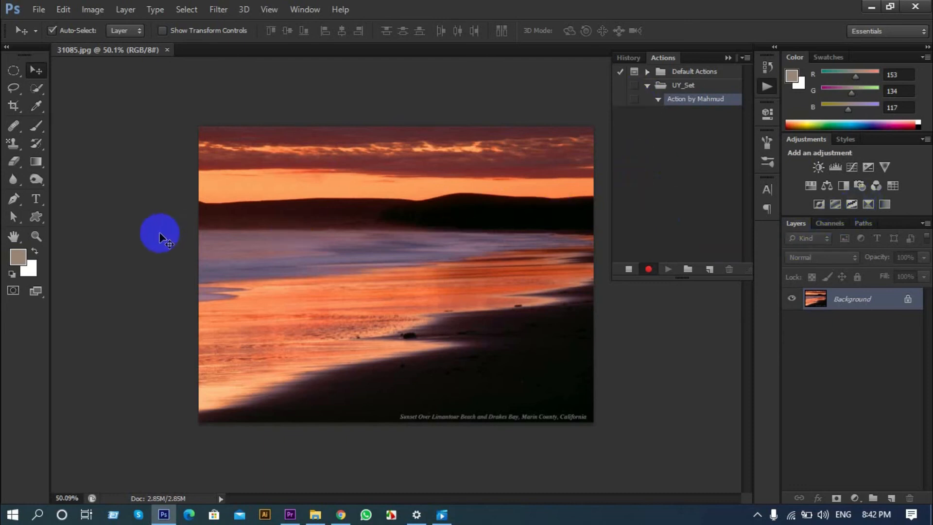
click(358, 280)
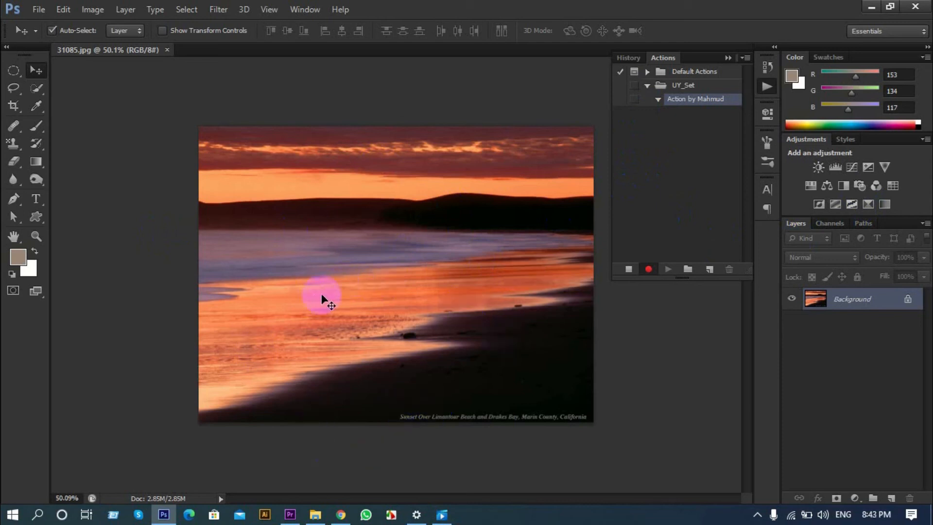
Crop the photo with the Crop tool to 600 px by 600 px.
click(12, 107)
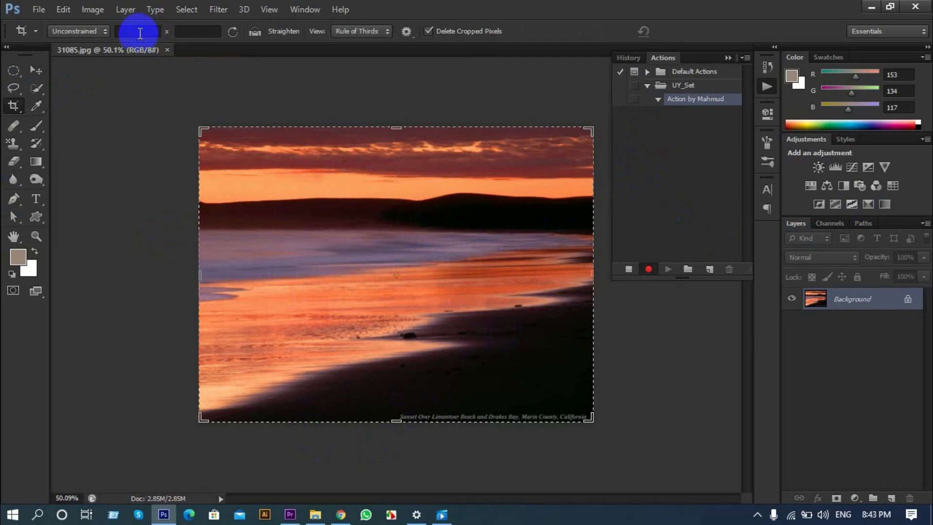
click(140, 33)
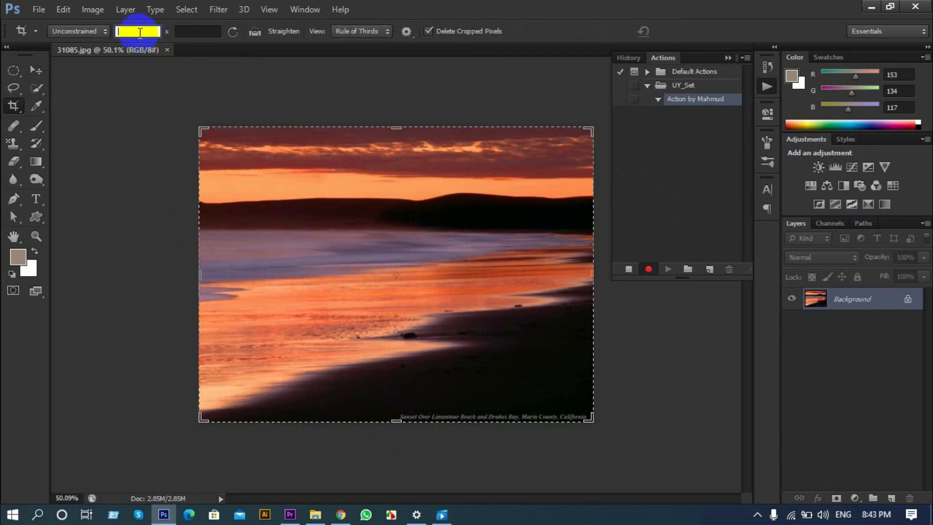
text(600px)
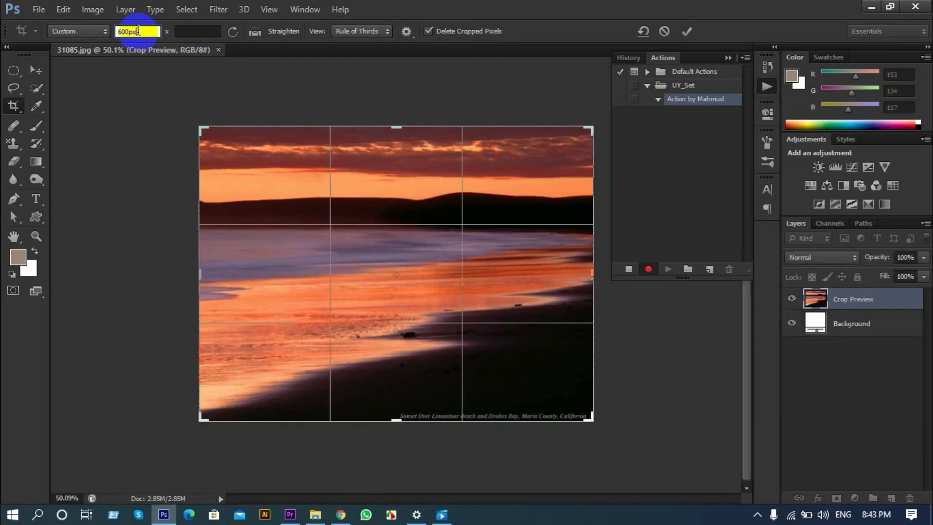
click(197, 30)
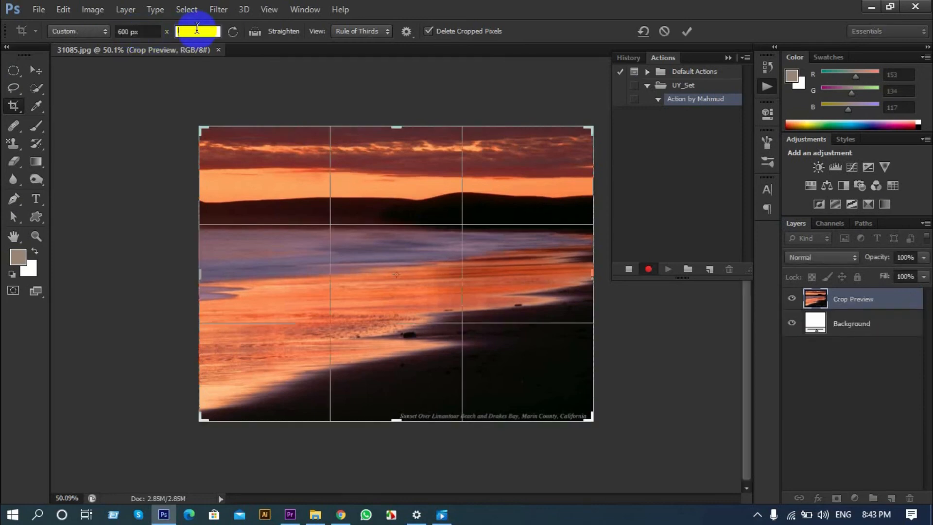
text(600px)
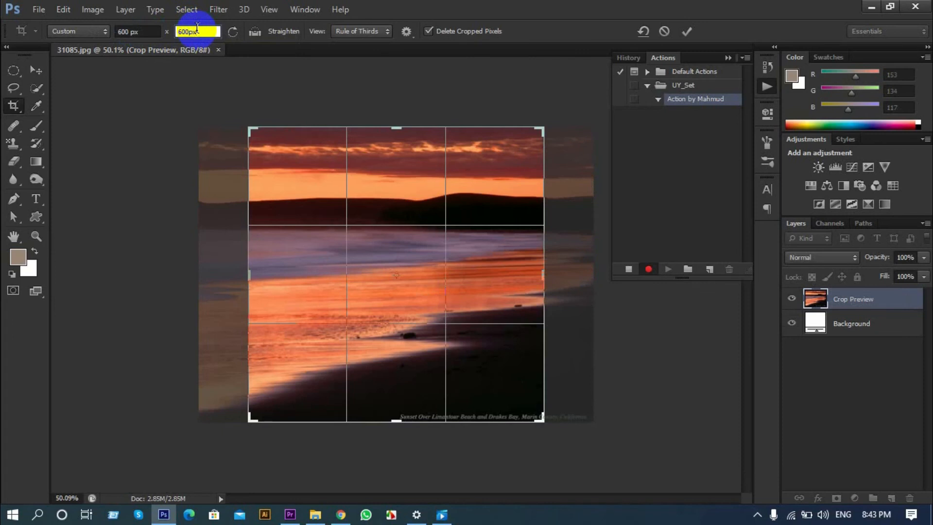
click(686, 31)
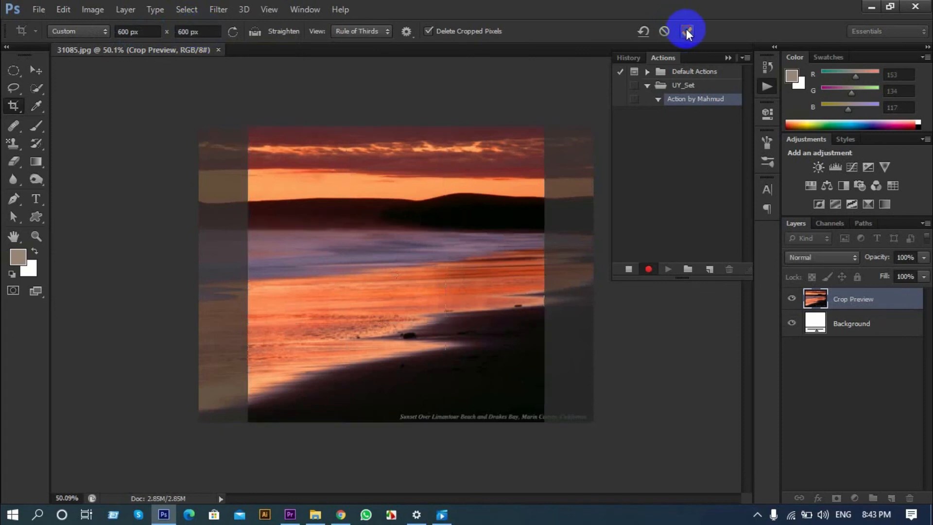
click(36, 71)
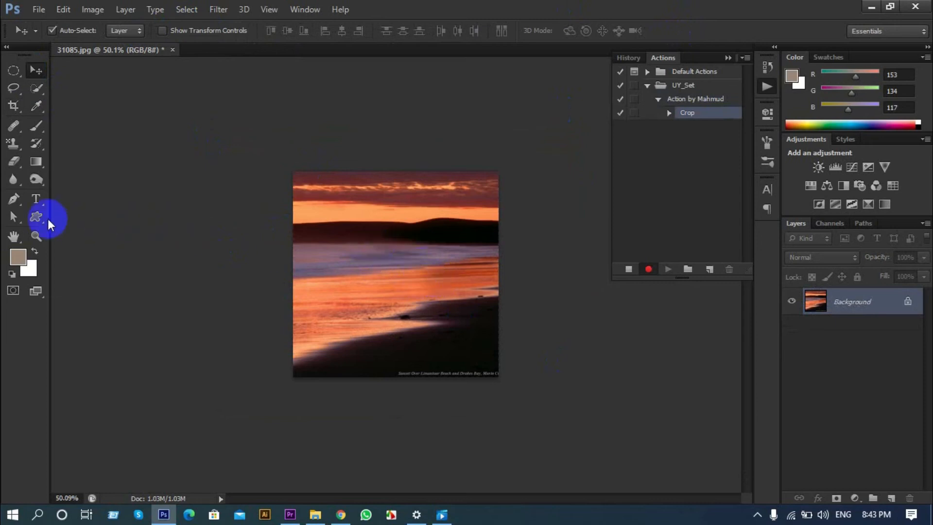
Draw a shield custom shape about 72 by 73 px on the dark sand near the photo's lower-right corner.
click(30, 213)
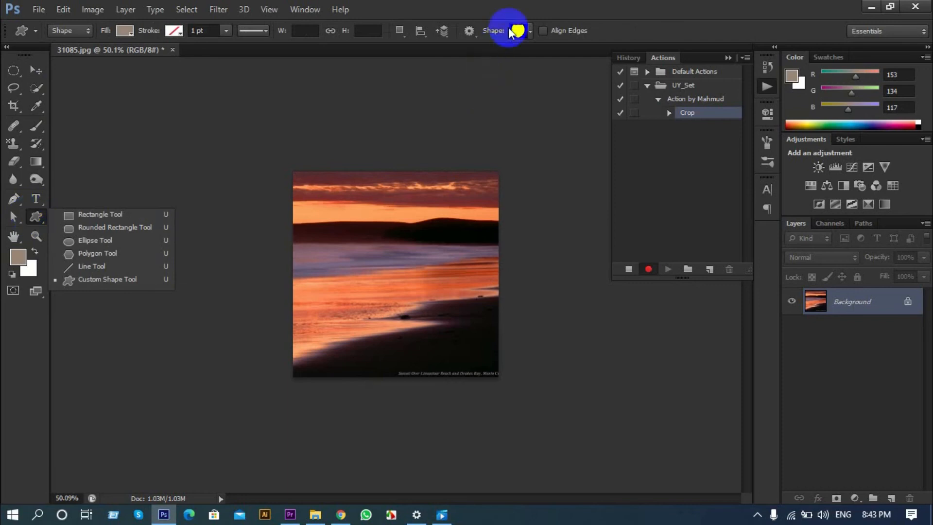
click(531, 21)
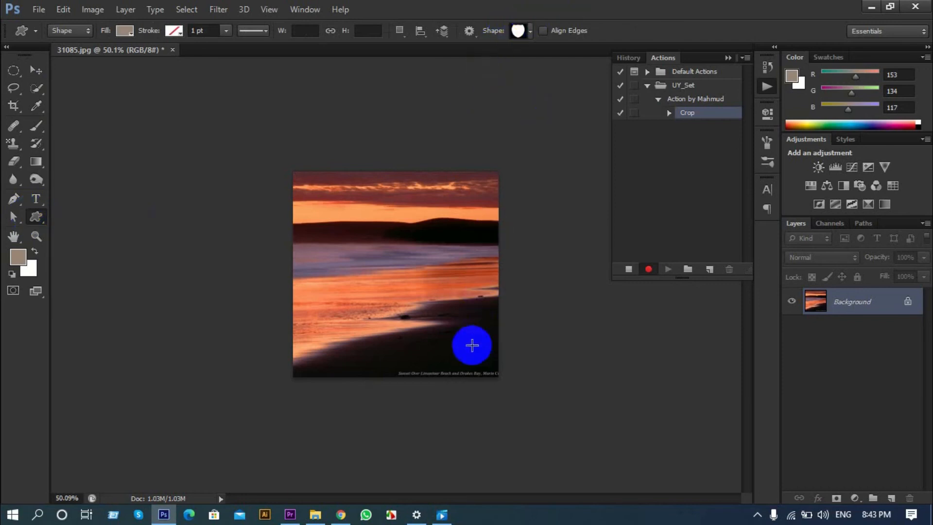
scroll(469, 359, up, 5)
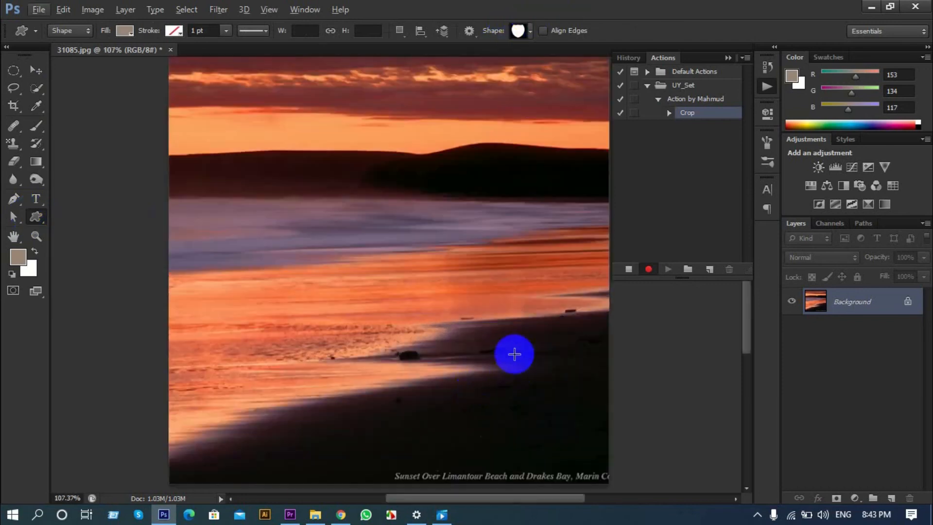
drag(534, 358, 475, 410)
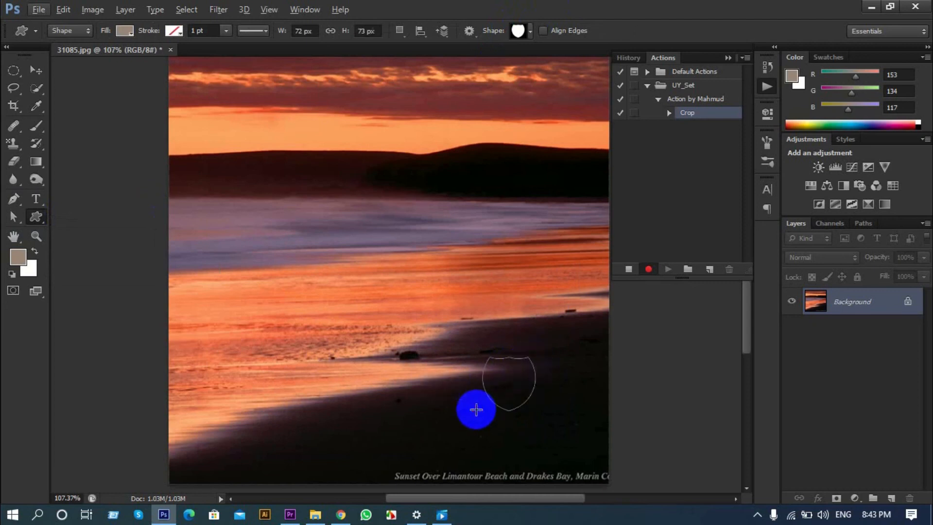
Change the shield shape's fill to white (ffffff) and move it slightly down towards the photo's lower-right corner.
click(823, 308)
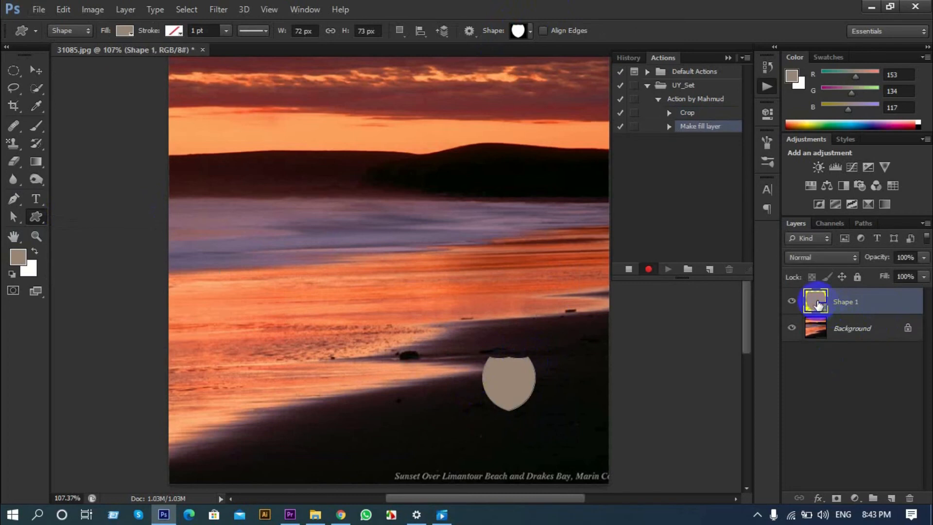
double_click(819, 301)
drag(617, 250, 558, 56)
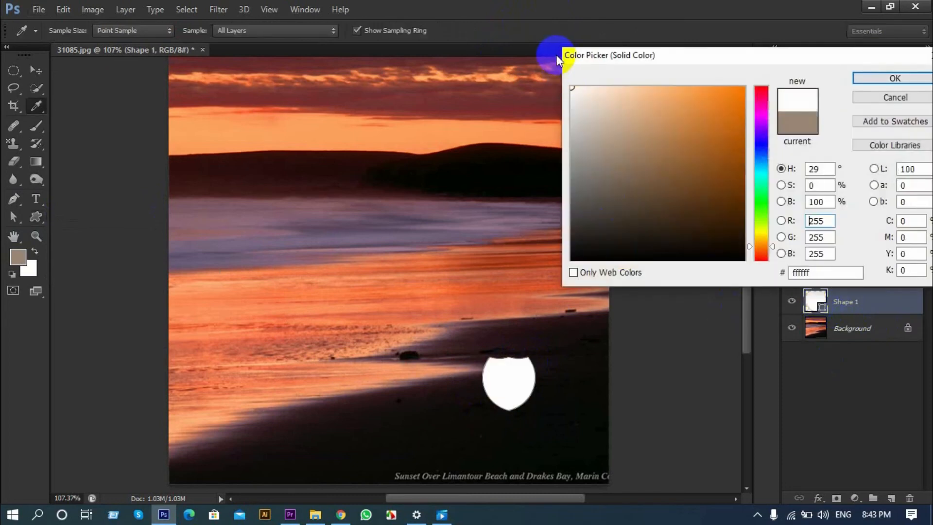
click(886, 79)
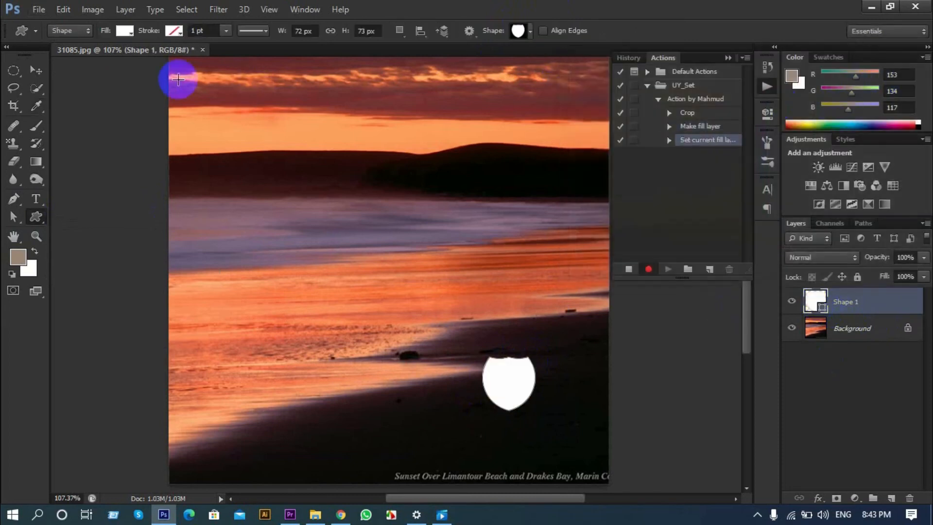
click(36, 69)
drag(517, 375, 519, 404)
Add the text "UY LAB" on the dark sand just below the white shield.
scroll(607, 455, up, 3)
scroll(527, 475, up, 2)
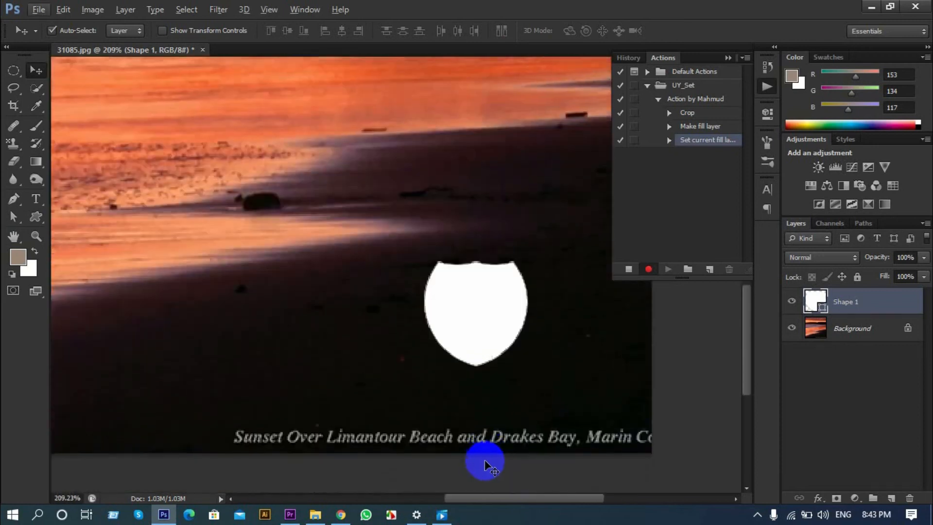
scroll(481, 456, up, 2)
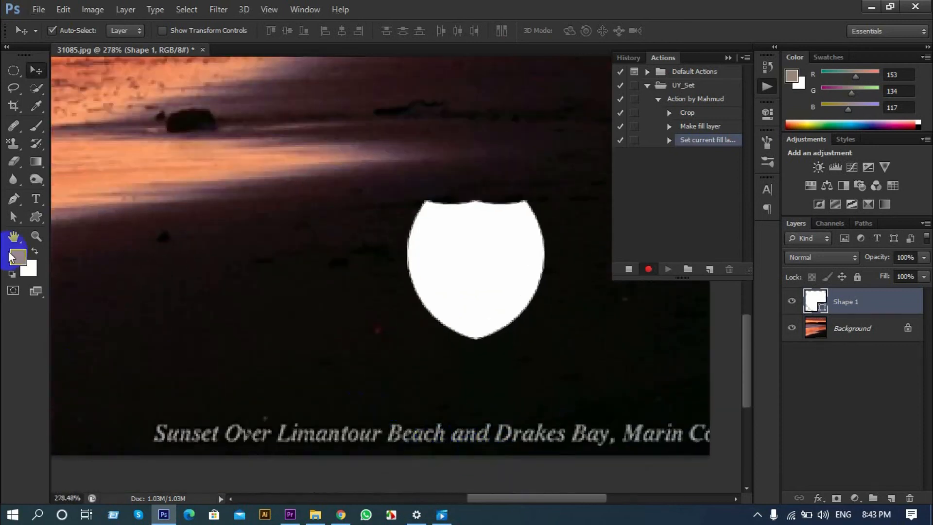
click(33, 198)
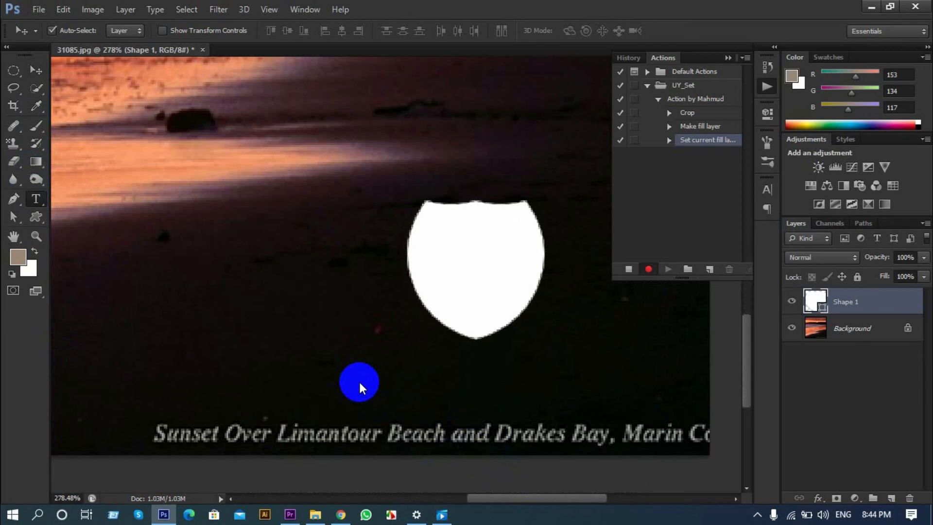
click(414, 306)
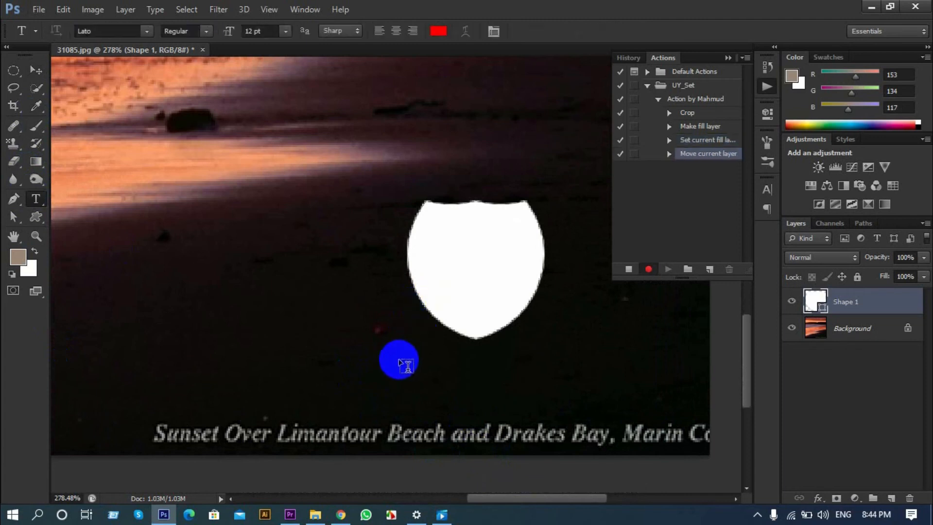
click(378, 380)
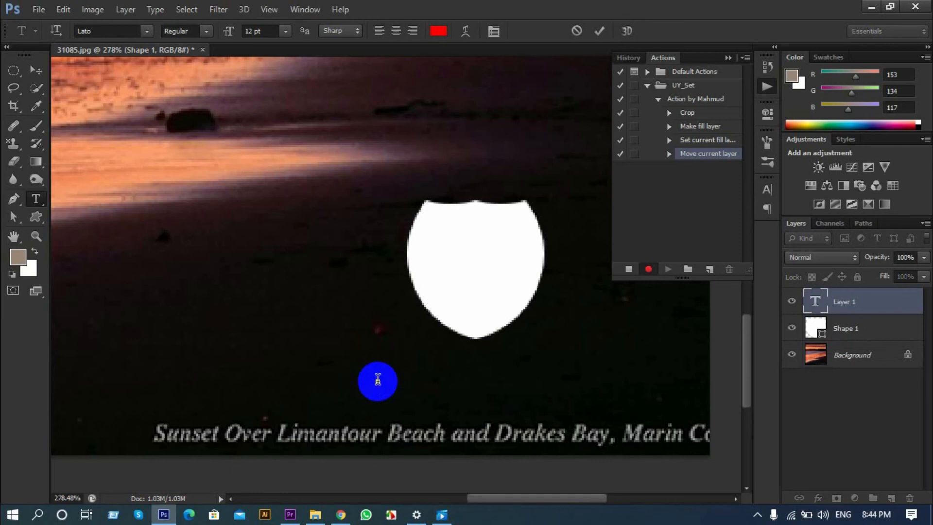
text(UY LAB)
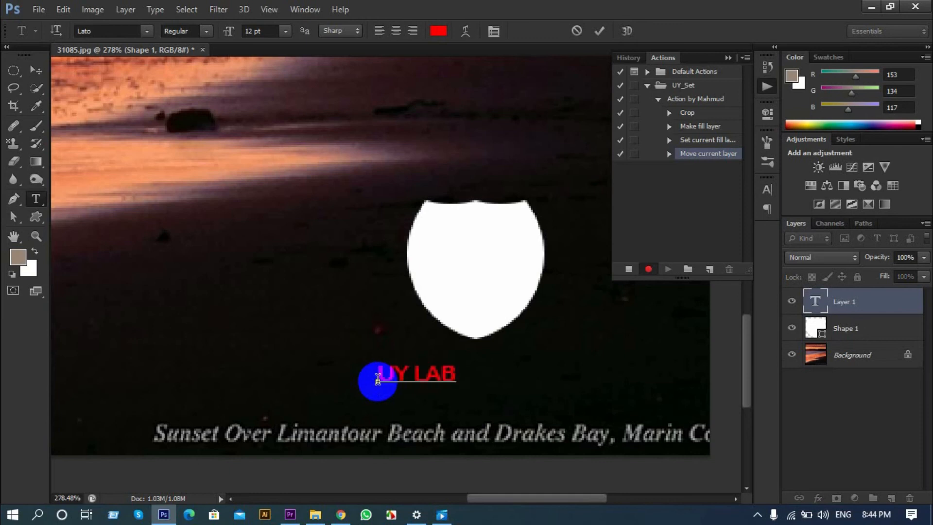
Set the UY LAB text to Lato Bold at 48 pt.
triple_click(378, 379)
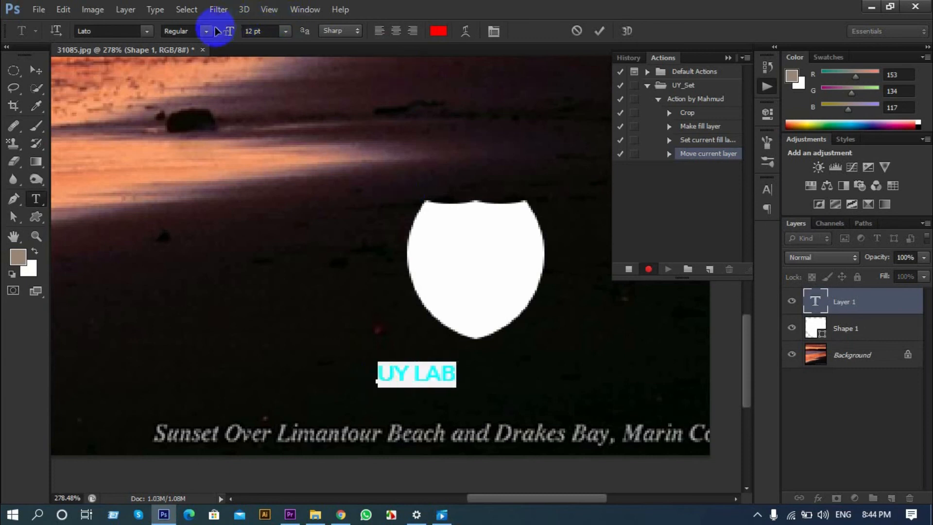
click(286, 31)
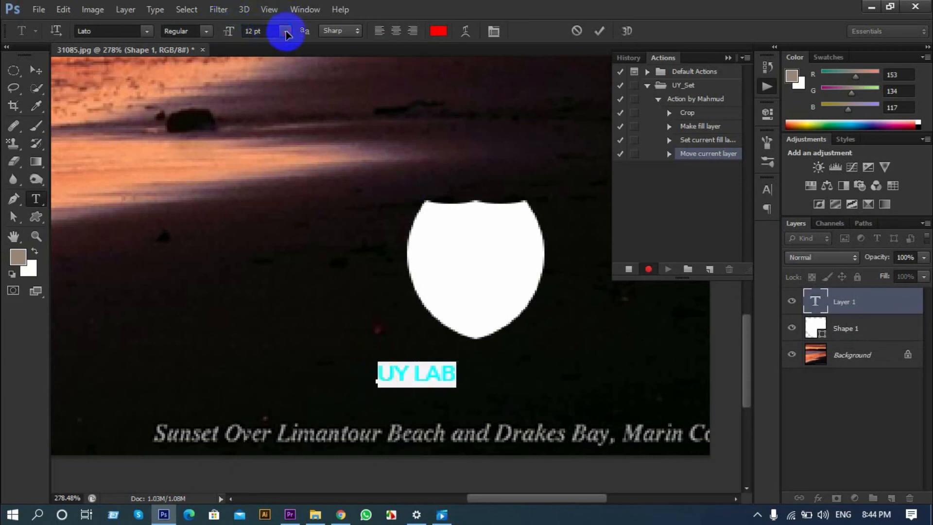
click(198, 30)
click(204, 31)
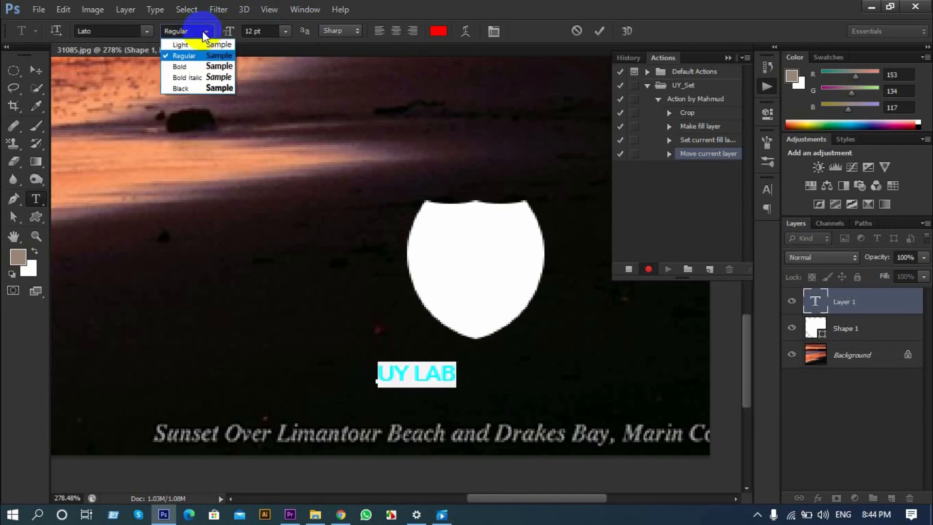
click(180, 66)
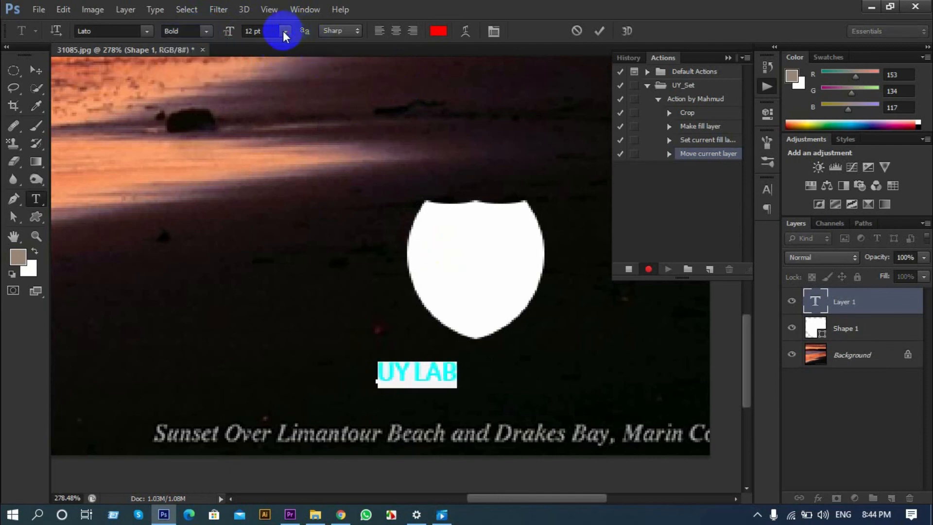
click(284, 32)
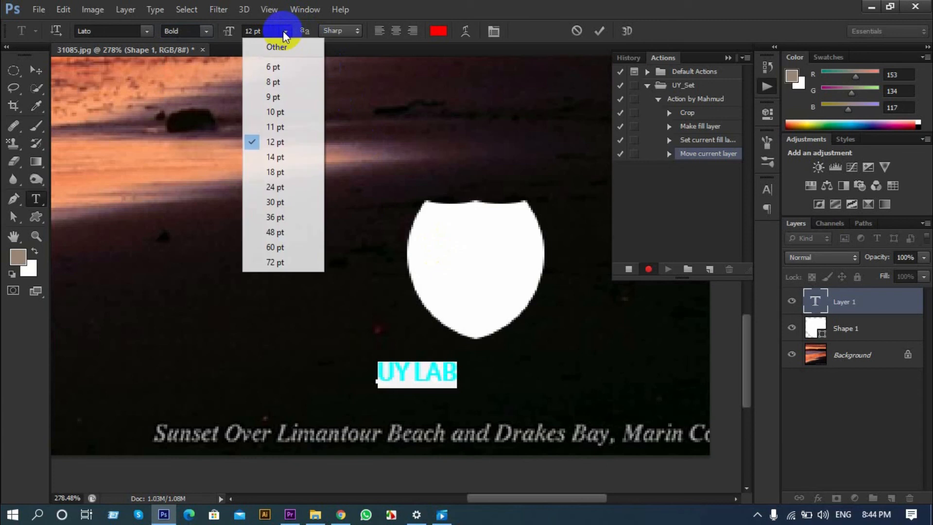
click(274, 232)
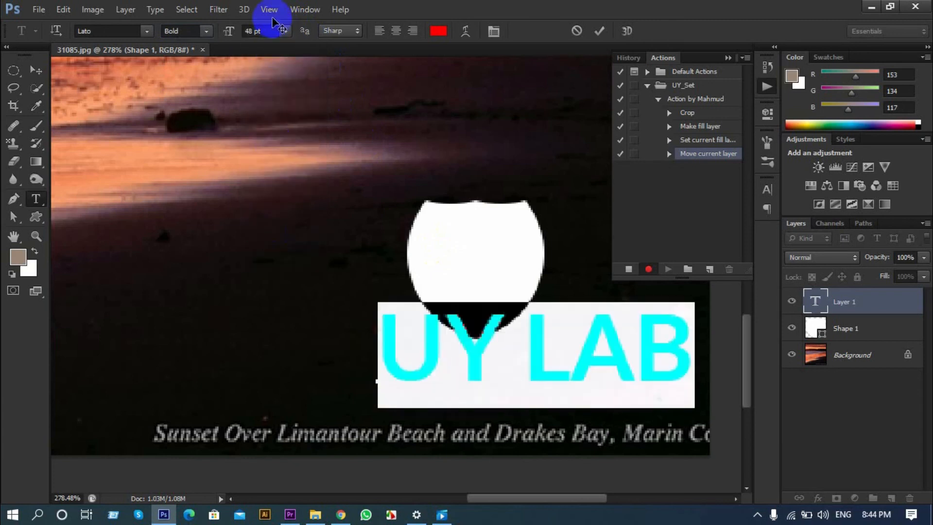
scroll(443, 282, down, 3)
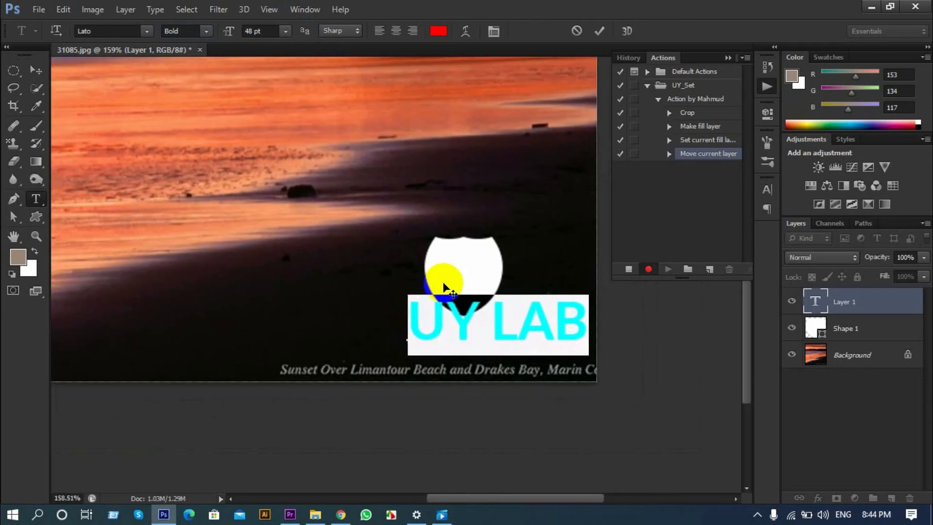
Commit the UY LAB text edit and move the text so it sits centred just below the white shield.
click(590, 32)
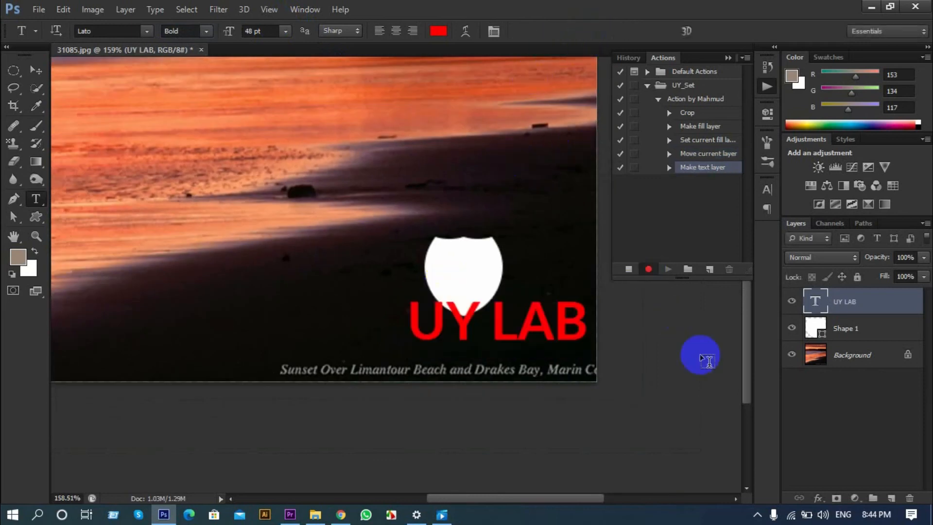
click(35, 70)
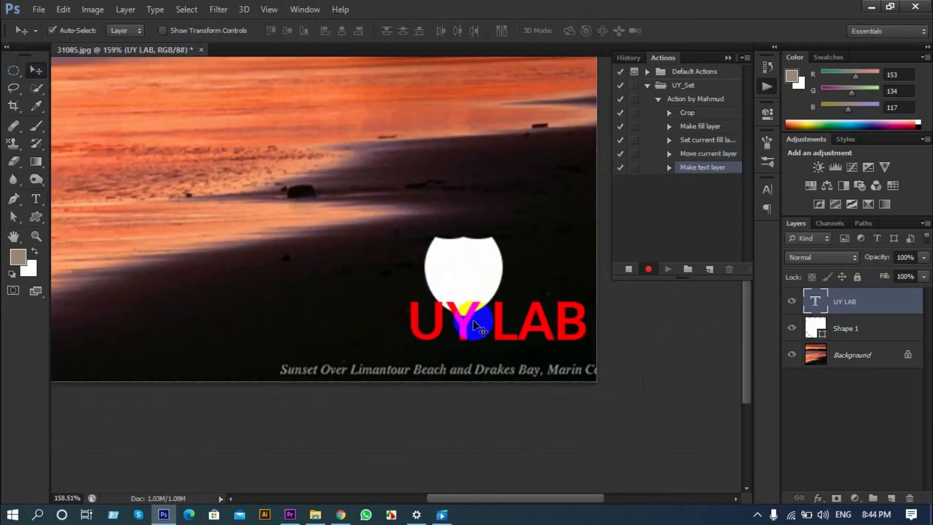
drag(454, 327, 420, 340)
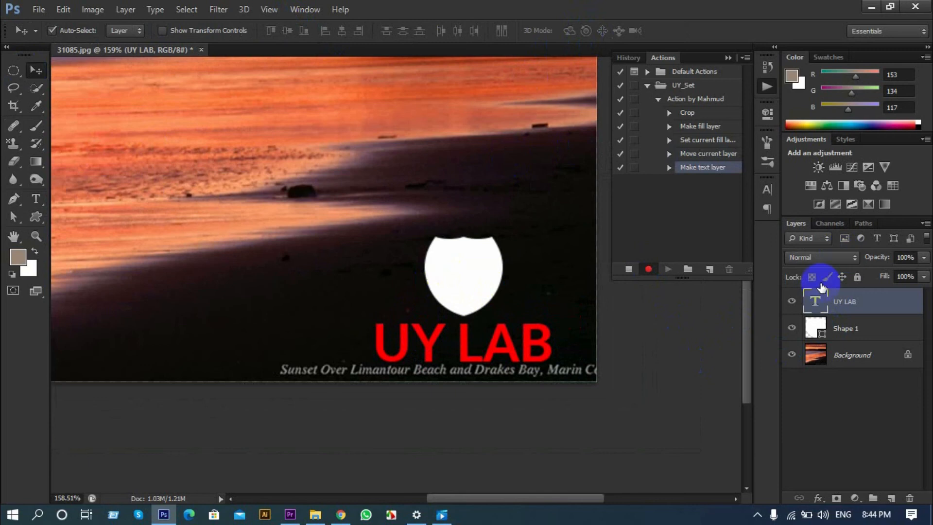
Change the UY LAB text colour to white (ffffff).
double_click(821, 300)
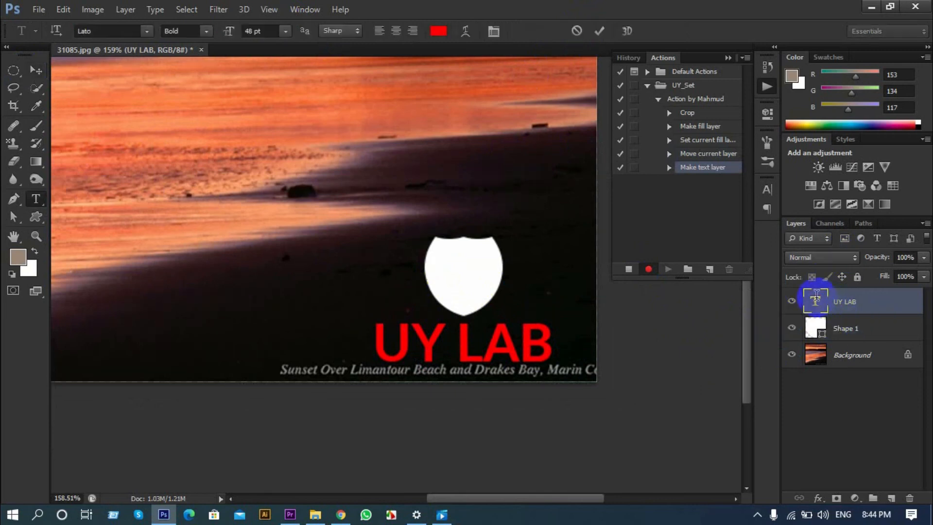
click(438, 30)
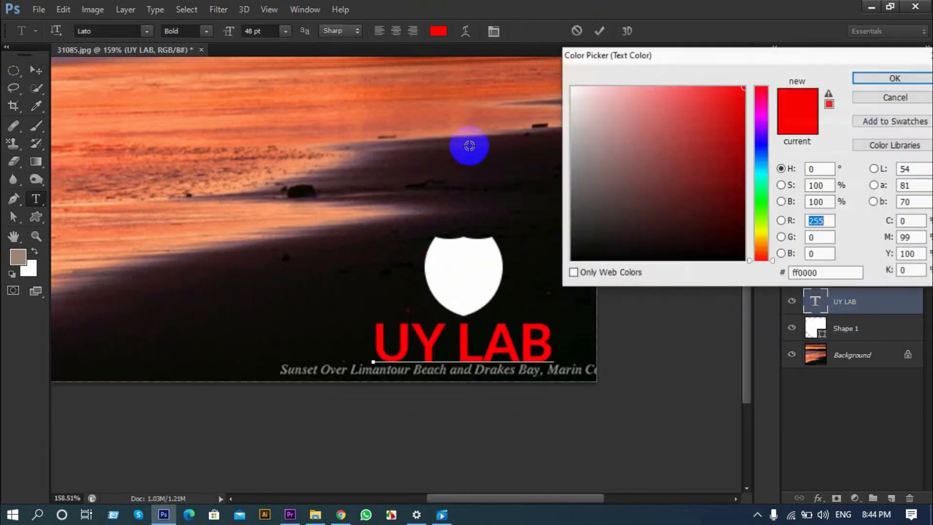
drag(574, 88, 531, 45)
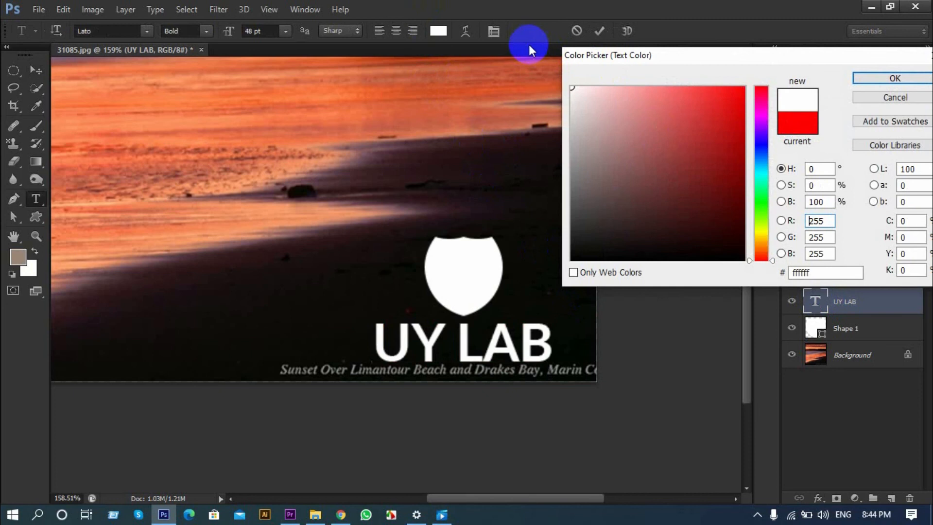
click(872, 78)
click(599, 30)
key(v)
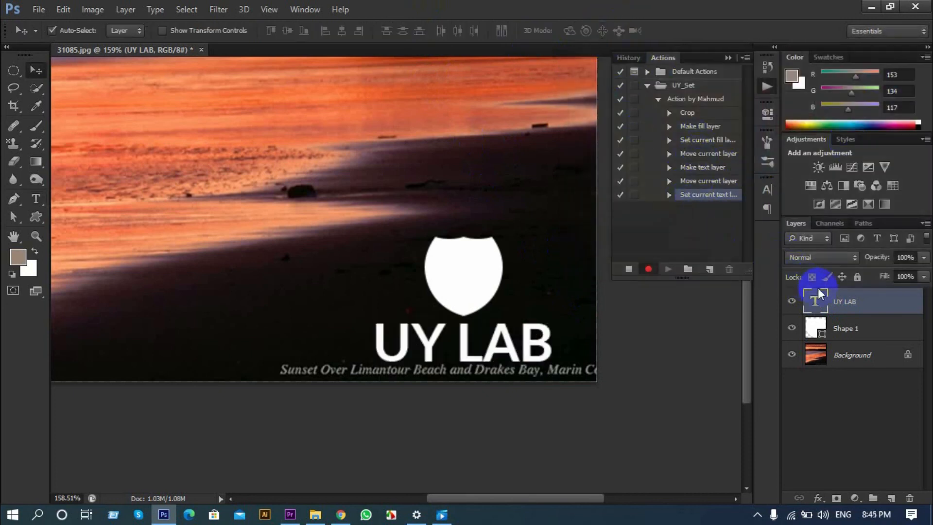
Select the UY LAB and Shape 1 layers together and nudge them slightly up, away from the photo's caption.
shift+click(864, 331)
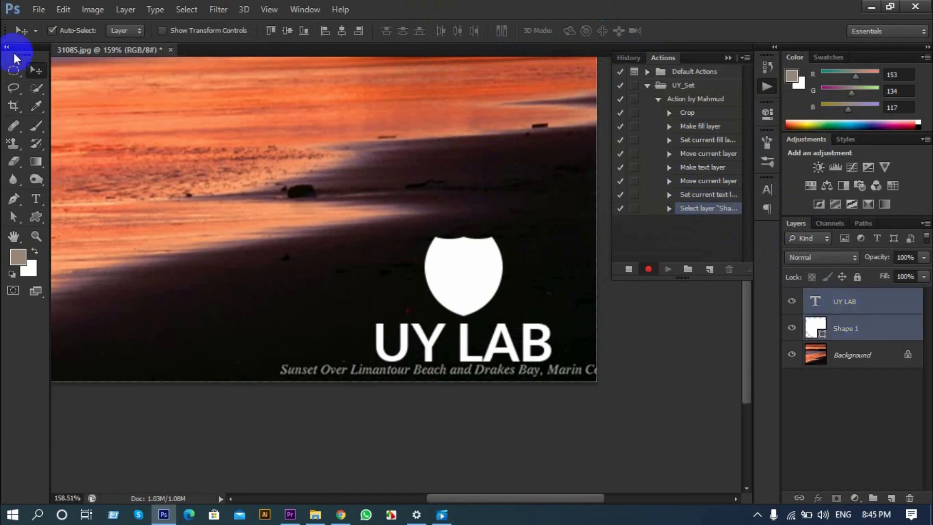
key(shift+Up)
key(shift+Up)
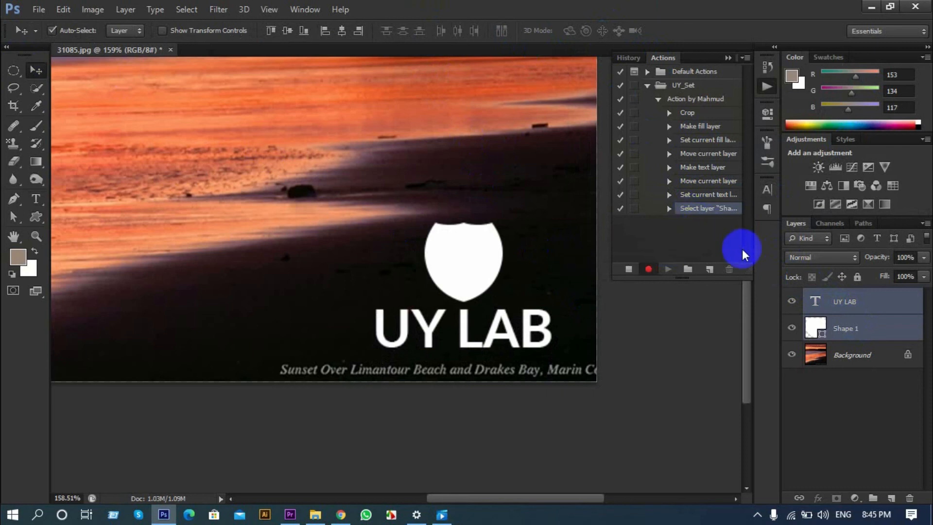
Try opacities of 56% and 12% on the selected UY LAB text and shield layers.
click(923, 257)
drag(923, 273, 893, 274)
scroll(427, 291, down, 3)
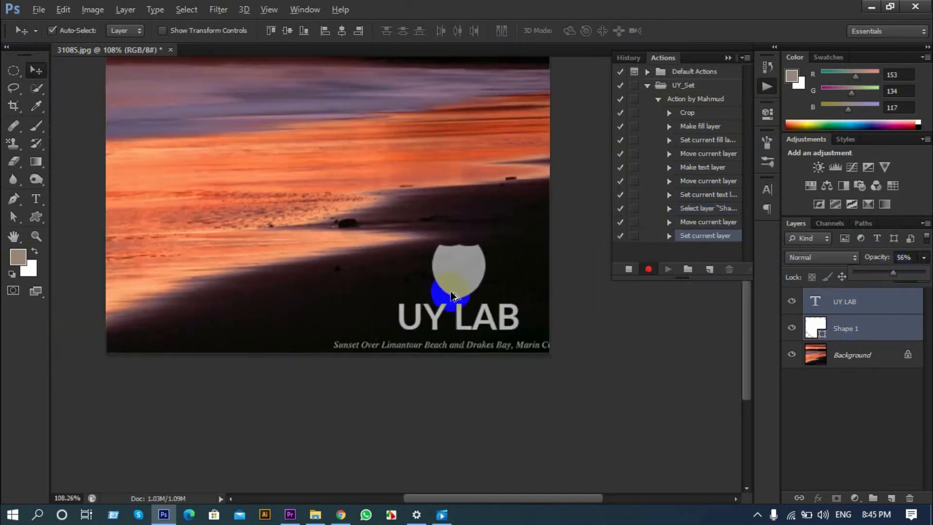
key(ctrl+plus)
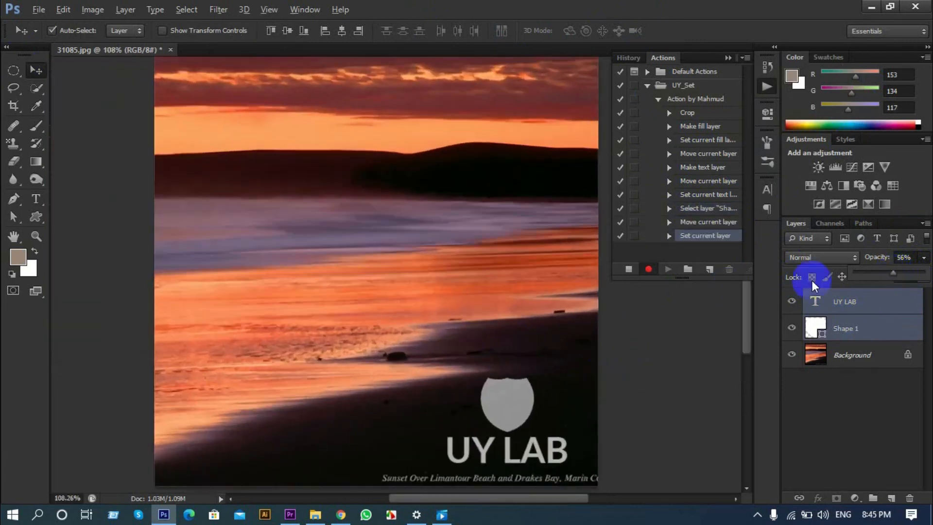
key(ctrl+plus)
scroll(630, 302, down, 3)
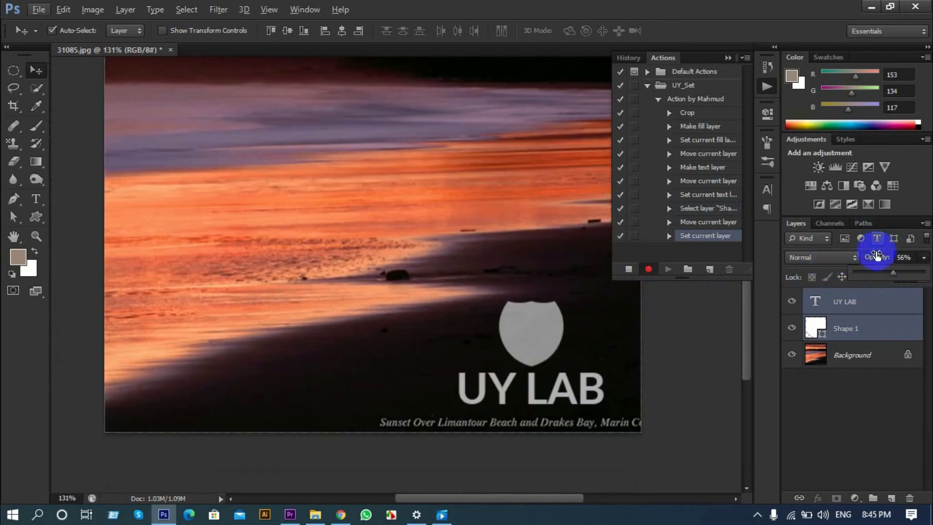
drag(883, 270, 862, 277)
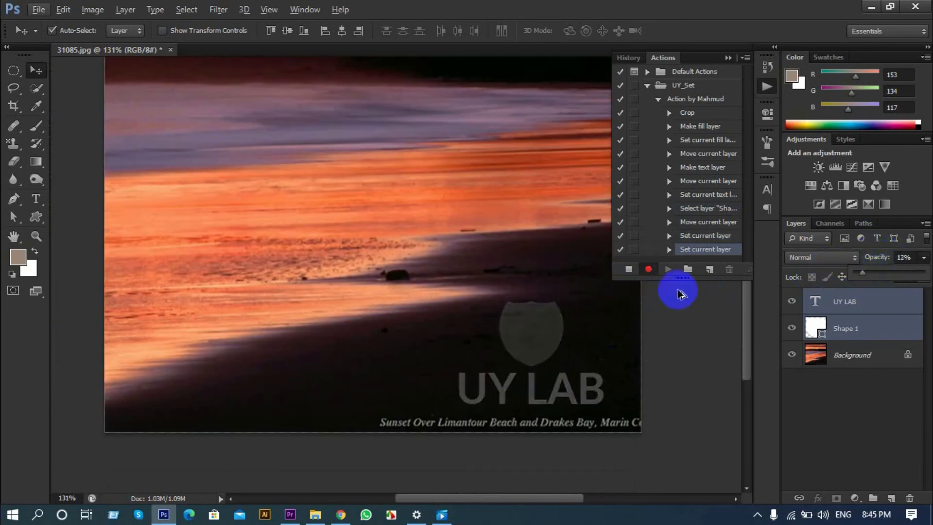
key(ctrl+0)
drag(274, 261, 780, 329)
scroll(489, 329, down, 3)
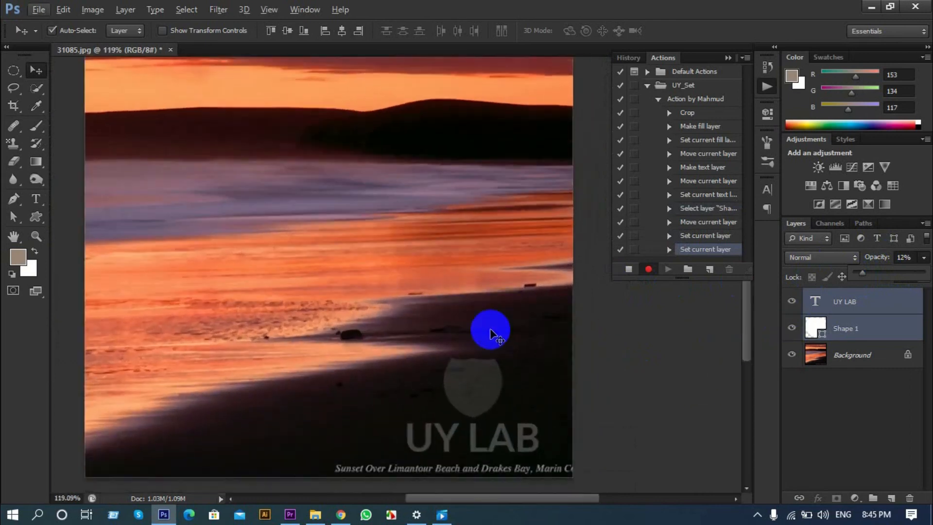
Set the opacity of the selected UY LAB text and shield layers to 50%.
drag(848, 276, 886, 273)
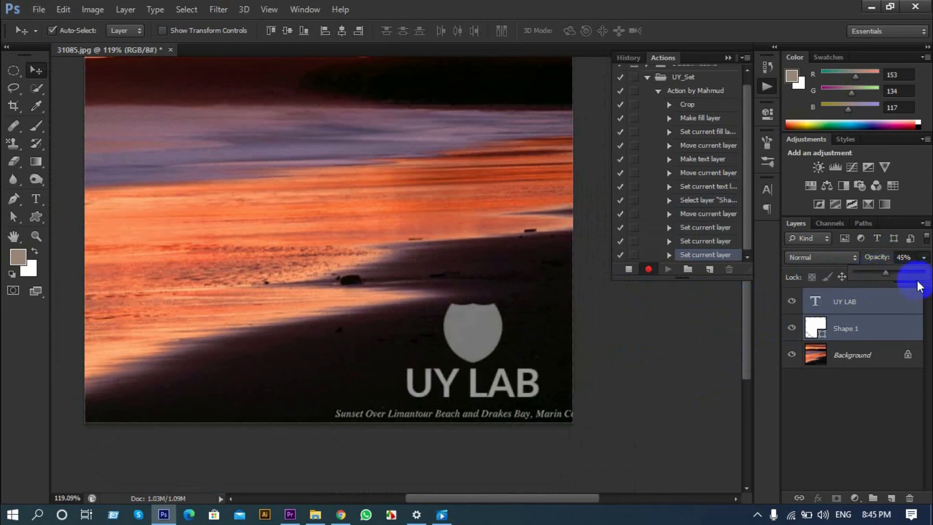
drag(888, 269, 888, 270)
scroll(483, 308, down, 2)
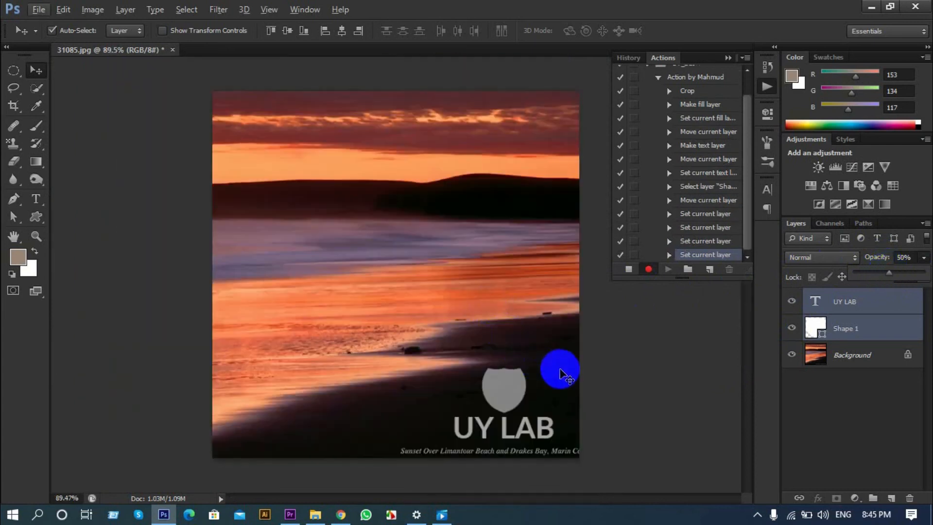
Select only the UY LAB text layer and rasterize it.
drag(844, 328, 854, 298)
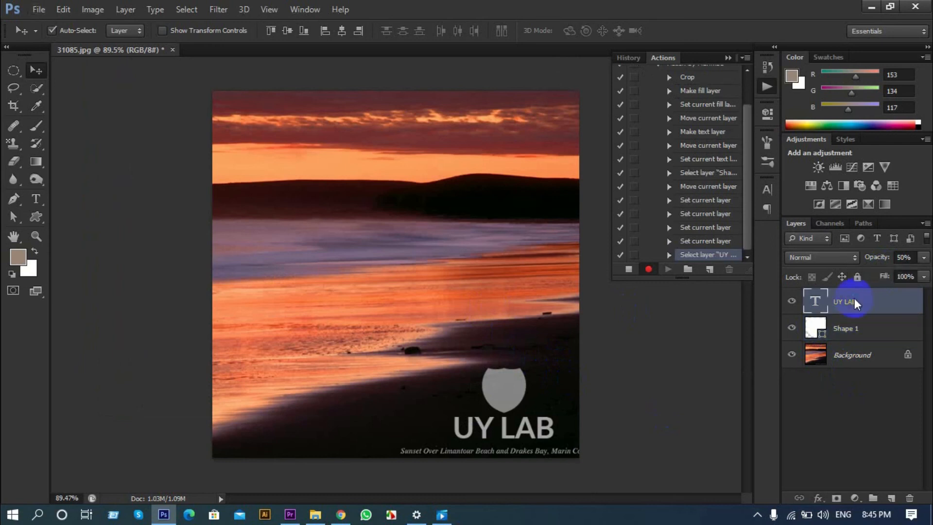
right_click(854, 298)
click(597, 185)
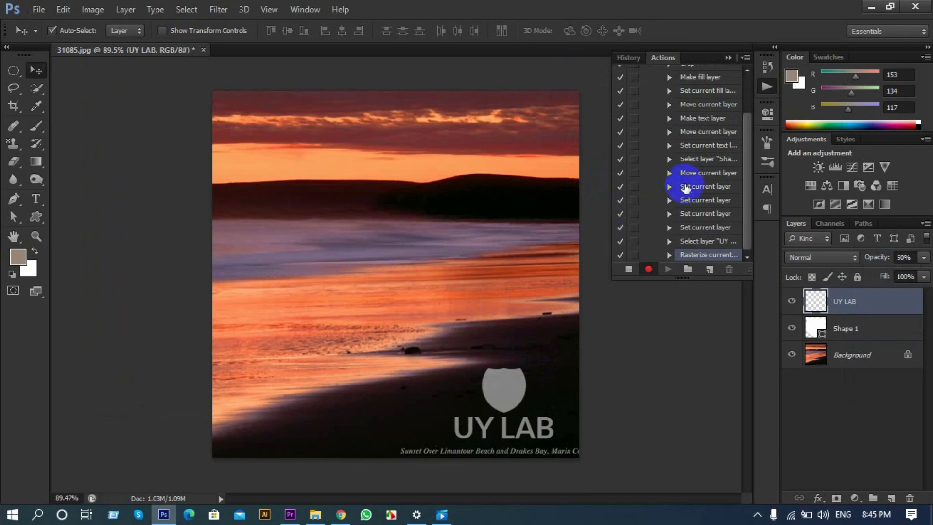
scroll(685, 188, up, 2)
scroll(692, 191, down, 1)
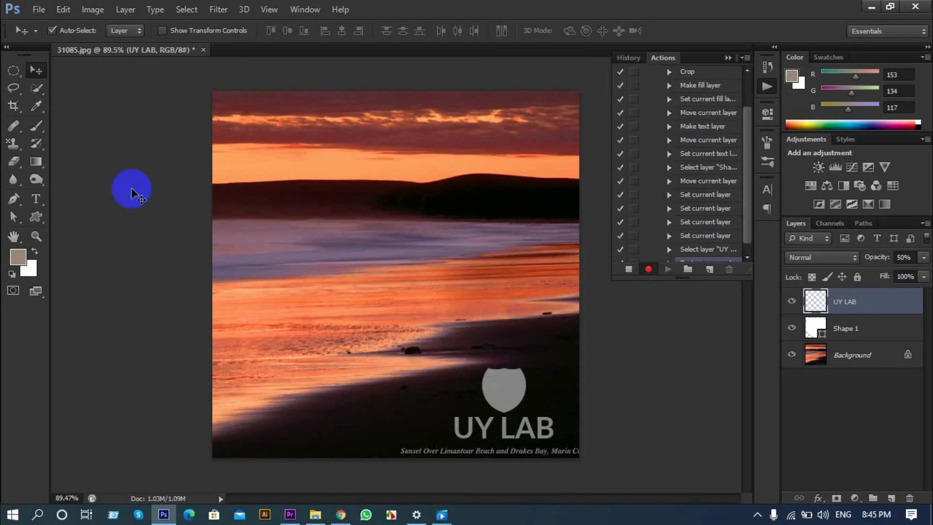
Start saving the document under a new location and browse to the Class Image folder on the Software (H:) drive.
click(38, 10)
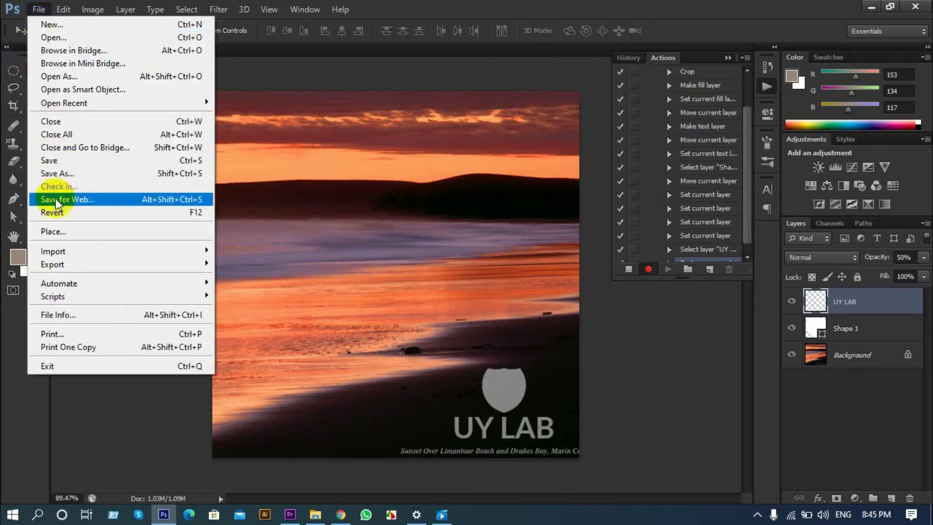
click(86, 175)
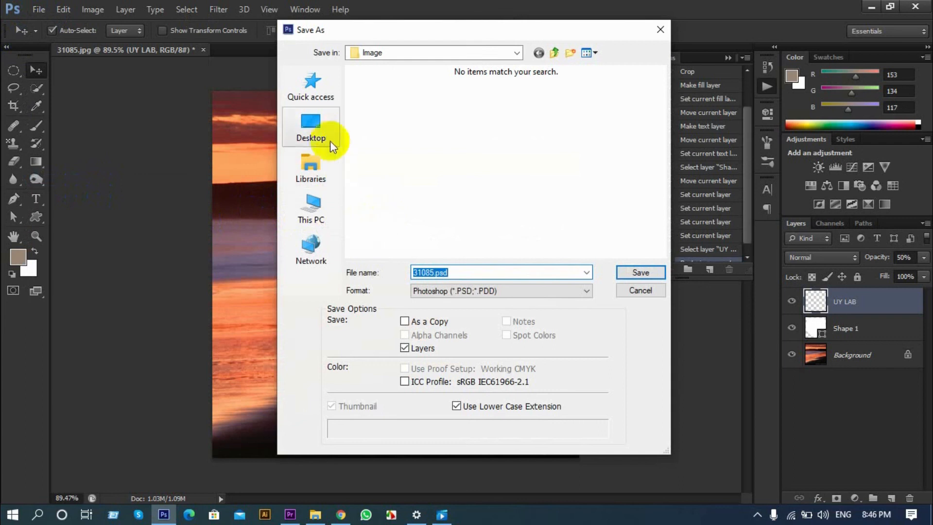
click(314, 204)
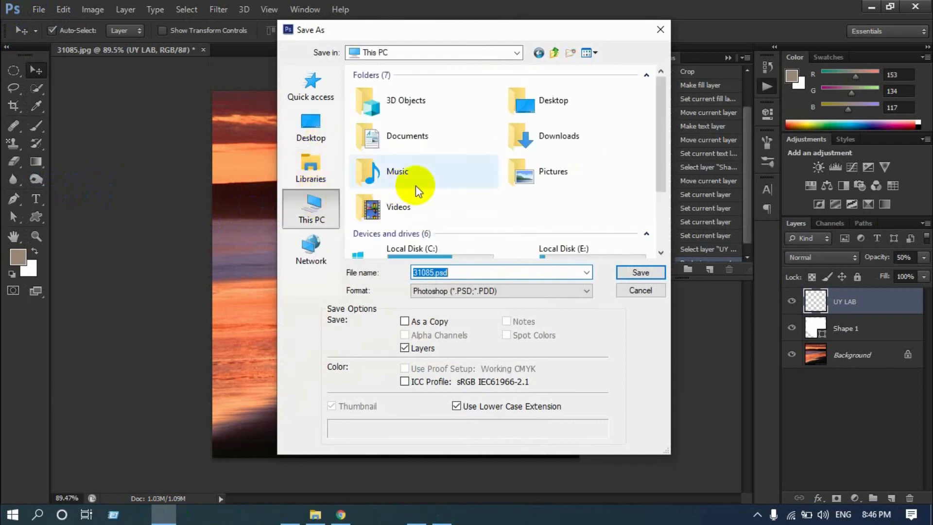
scroll(428, 175, down, 3)
click(432, 227)
double_click(426, 226)
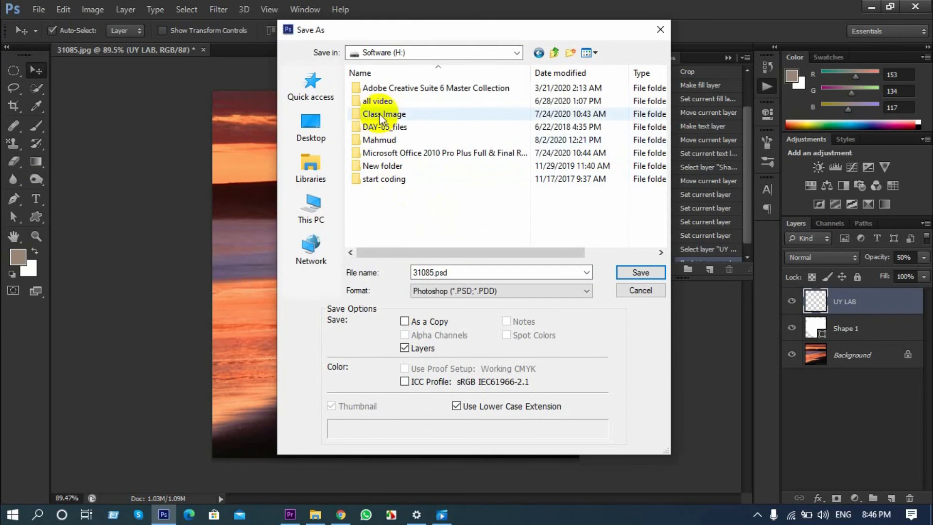
click(382, 115)
double_click(386, 118)
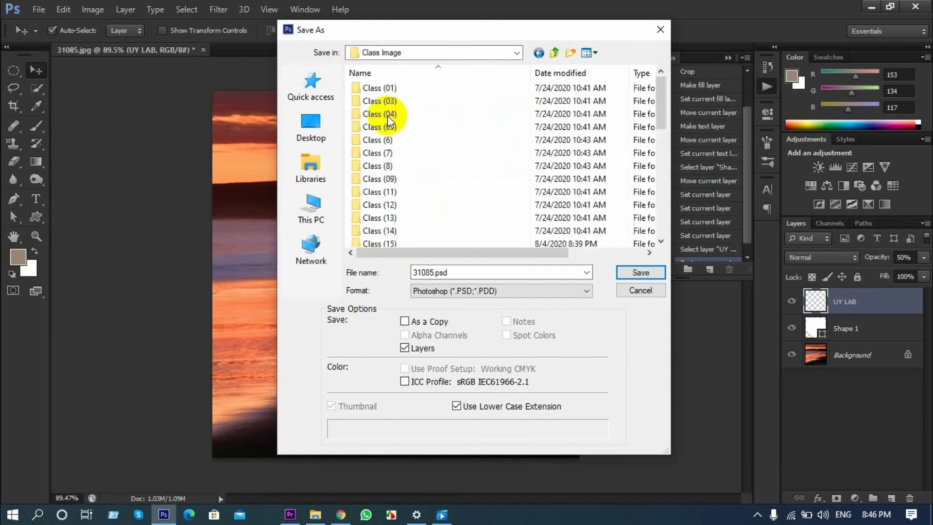
Save the document as 31085.psd in Class (15) > Action > Psd with Maximize Compatibility enabled.
click(388, 233)
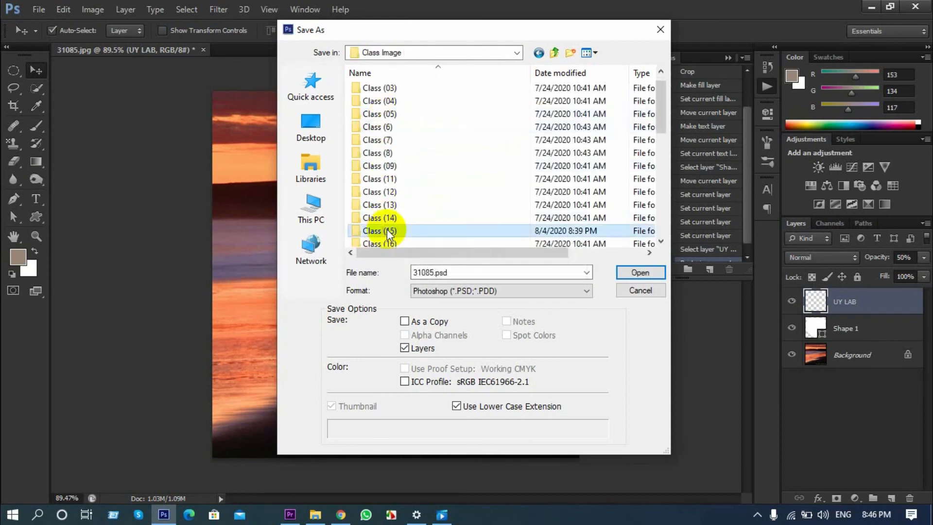
double_click(389, 232)
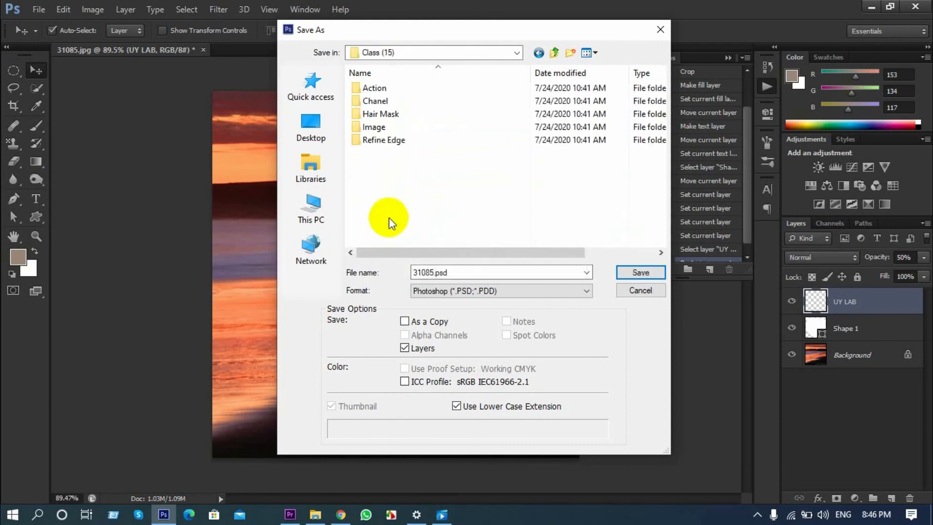
double_click(385, 89)
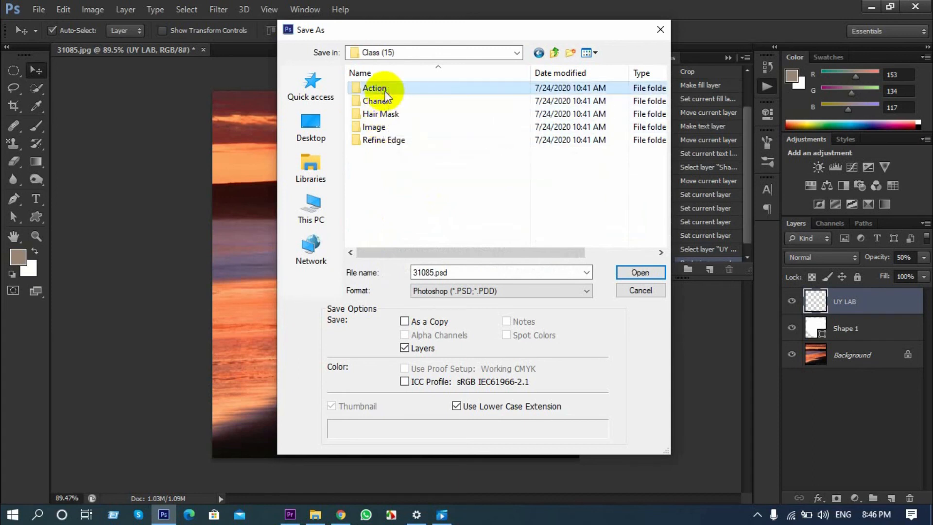
double_click(384, 103)
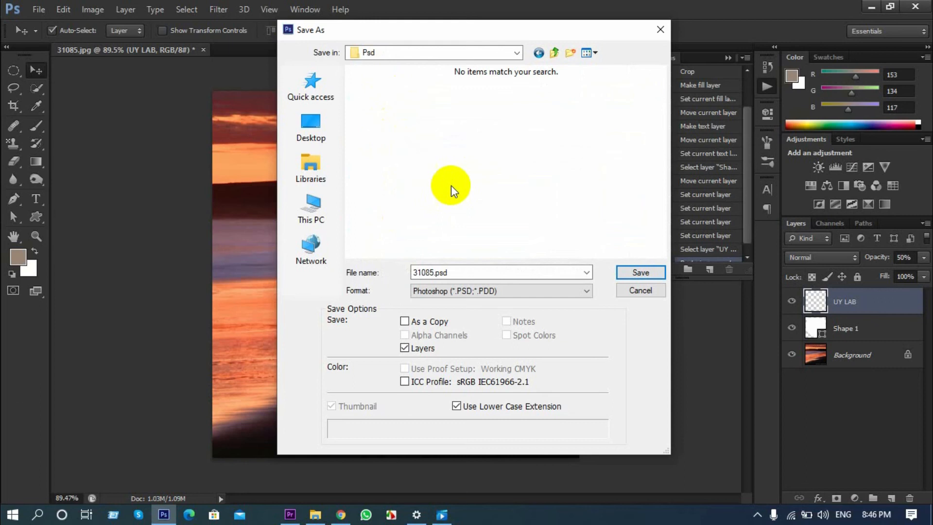
click(627, 273)
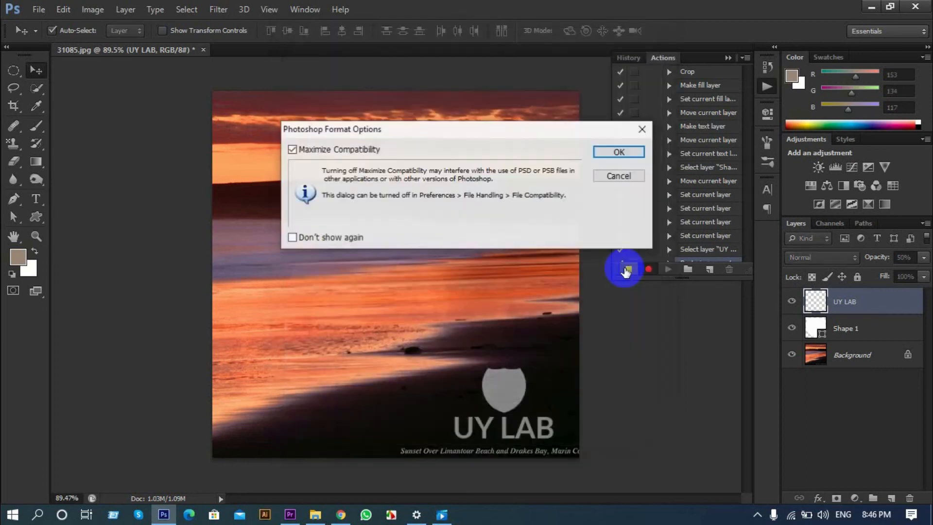
click(602, 152)
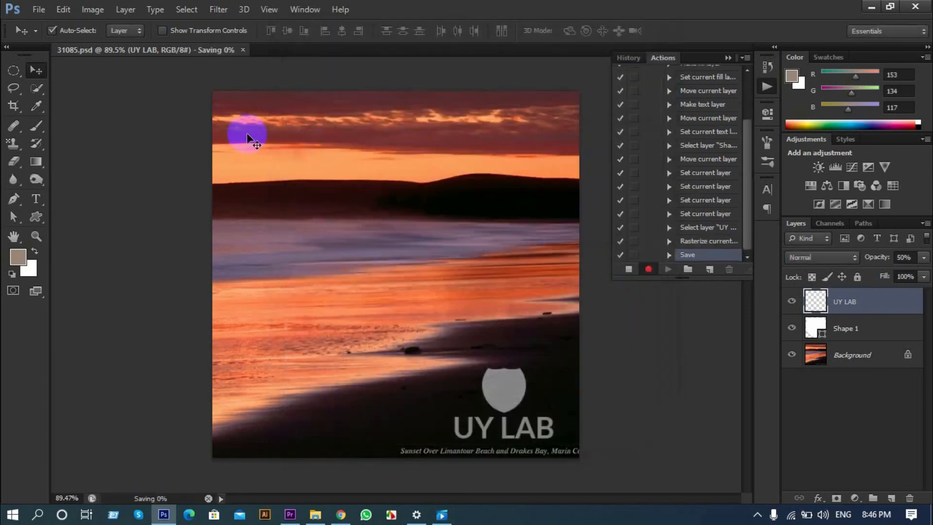
Save a JPEG version of 31085 in the Action > Jpeg folder at Maximum quality 12 with the Baseline ("Standard") format.
click(40, 10)
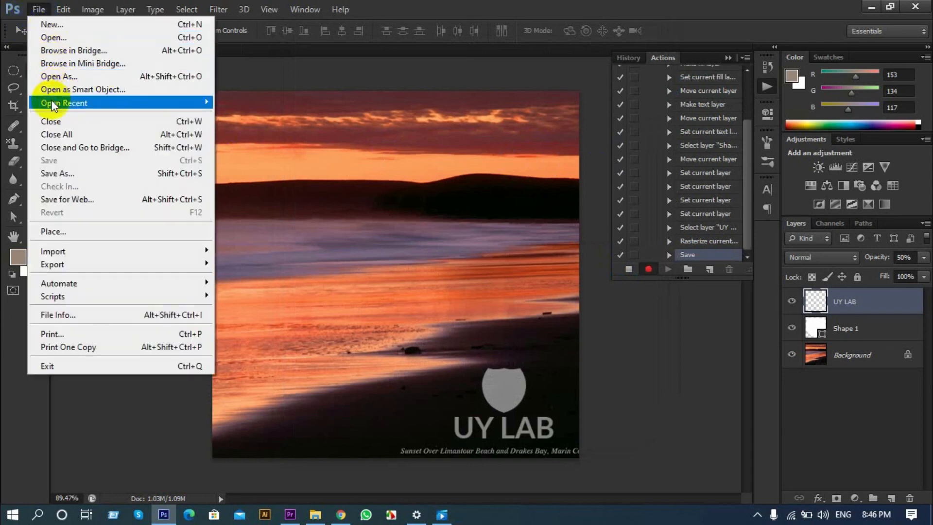
click(68, 173)
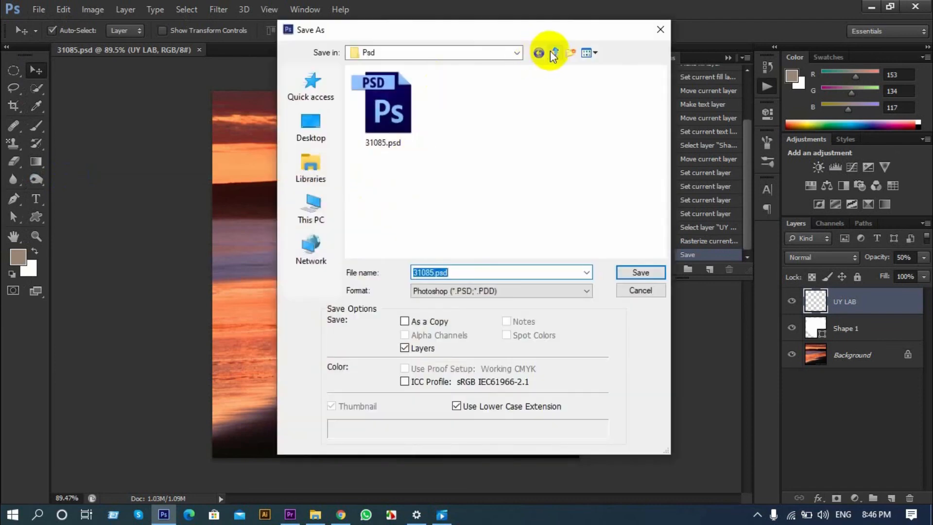
click(554, 53)
double_click(437, 90)
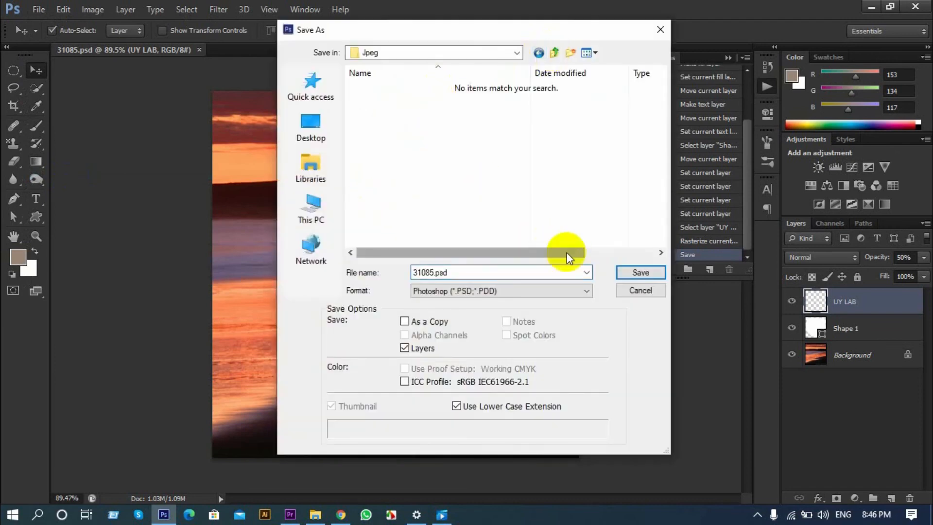
click(509, 290)
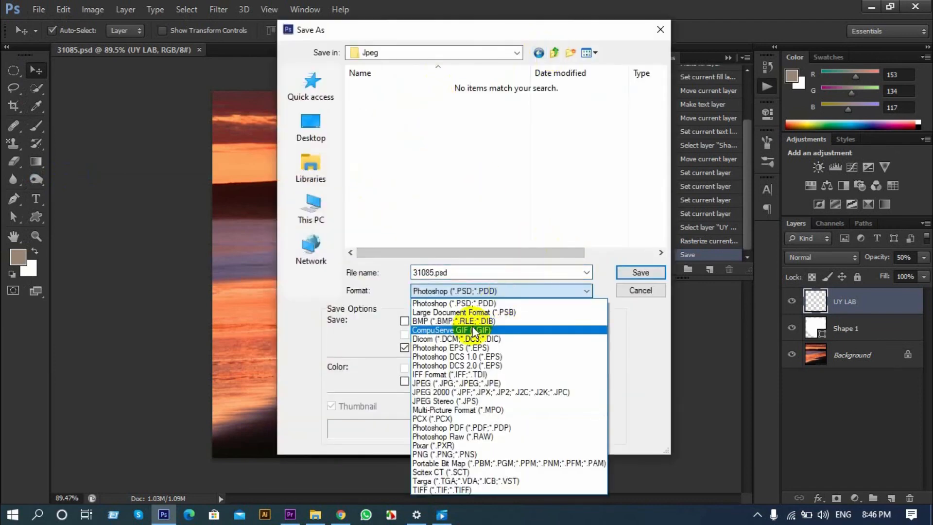
click(435, 383)
click(632, 272)
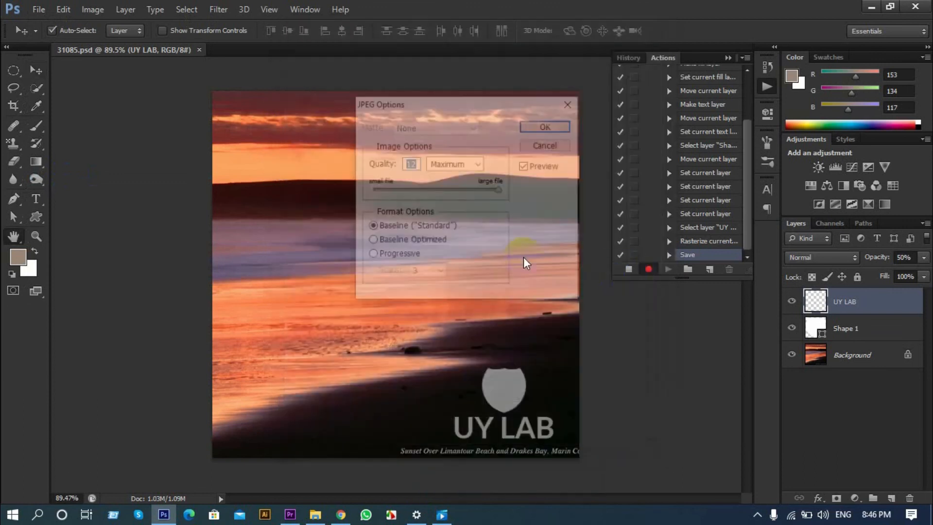
click(548, 126)
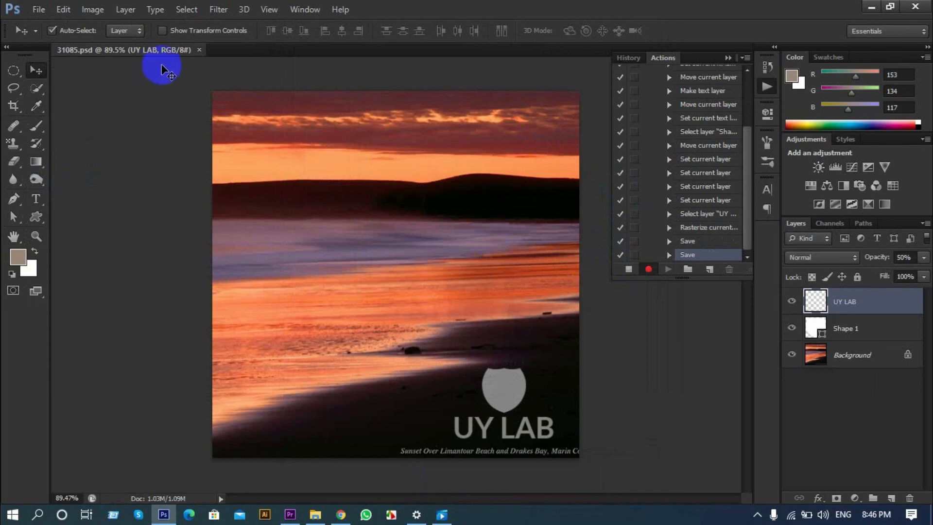
Close the document as the action's final step, enlarge the Actions list and stop recording.
click(198, 50)
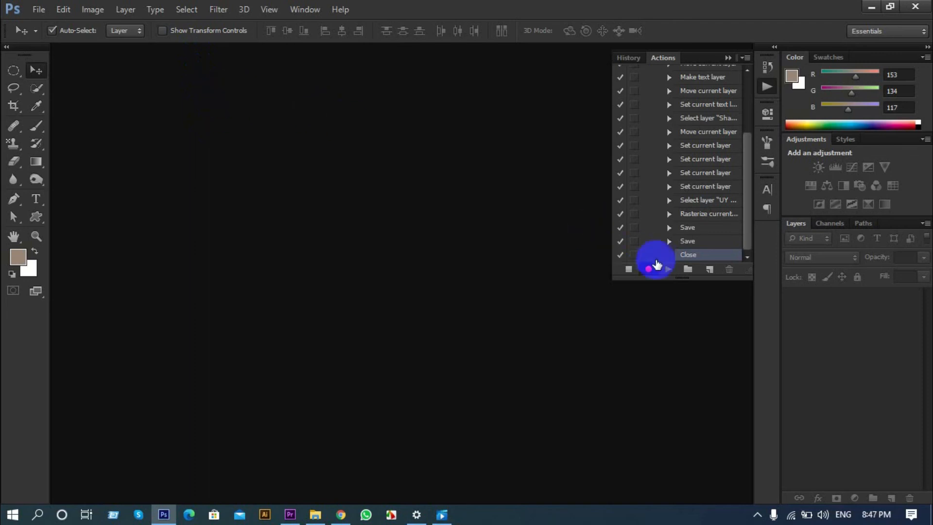
drag(676, 280, 679, 358)
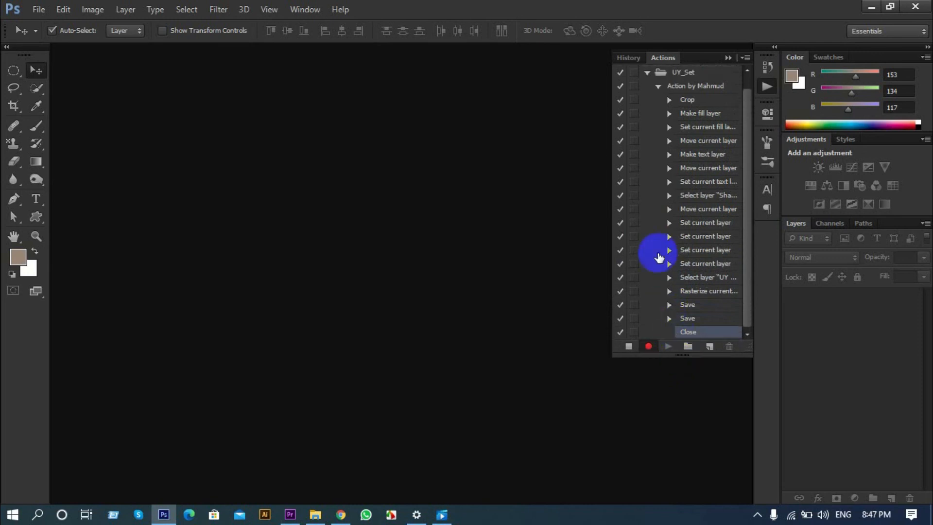
click(627, 347)
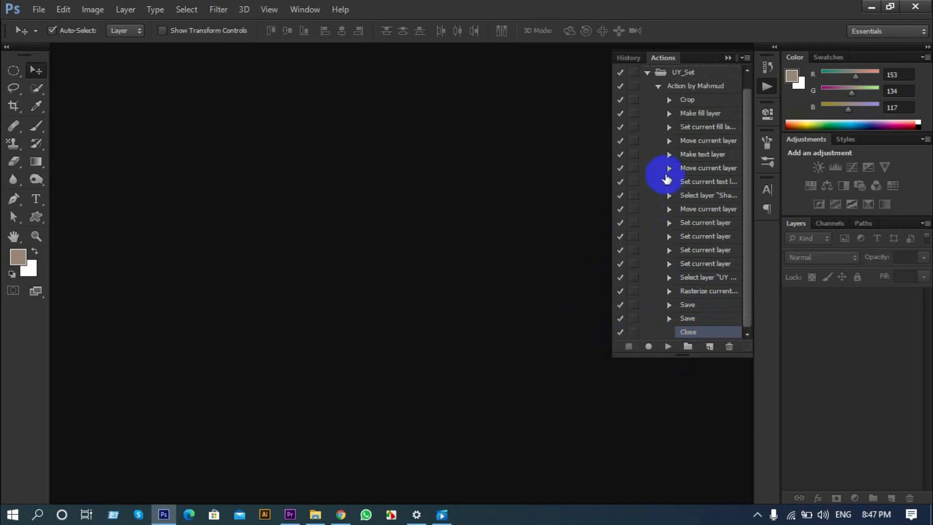
Review the recorded UY_Set action, examining the details of its crop, fill layer, text layer and first save steps.
scroll(678, 156, up, 1)
scroll(687, 132, down, 1)
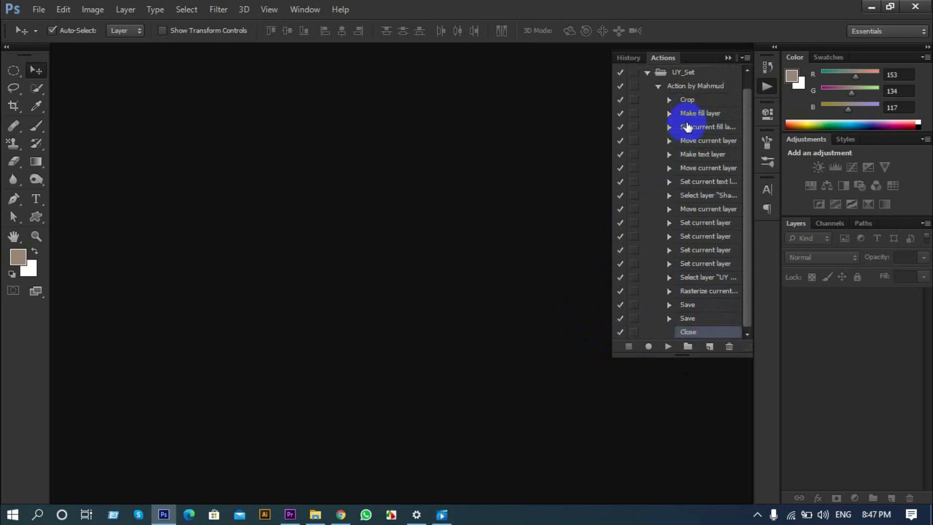
click(670, 100)
click(670, 101)
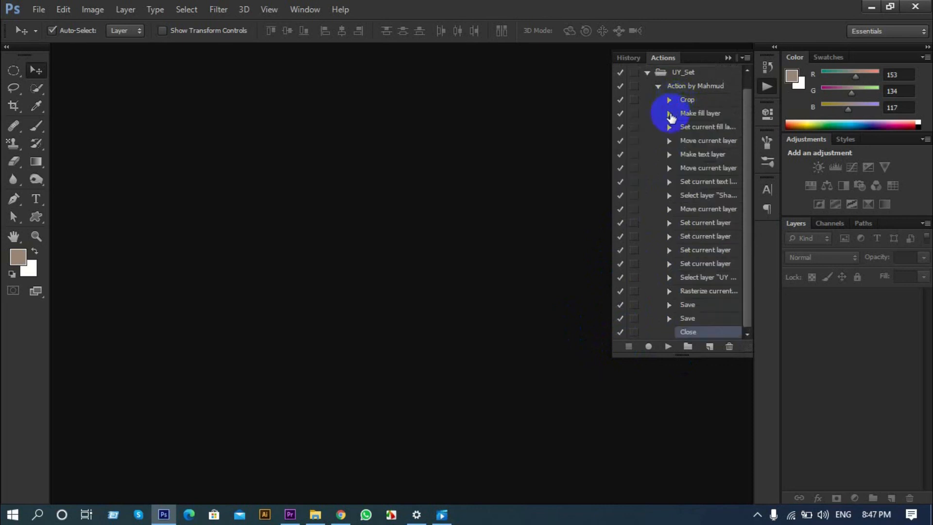
click(670, 114)
click(670, 114)
click(669, 128)
click(669, 128)
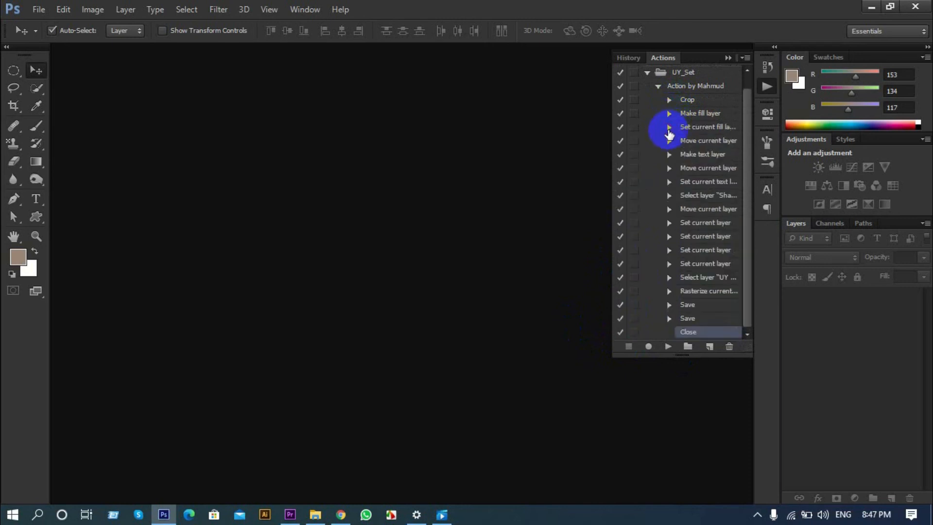
click(669, 156)
click(670, 155)
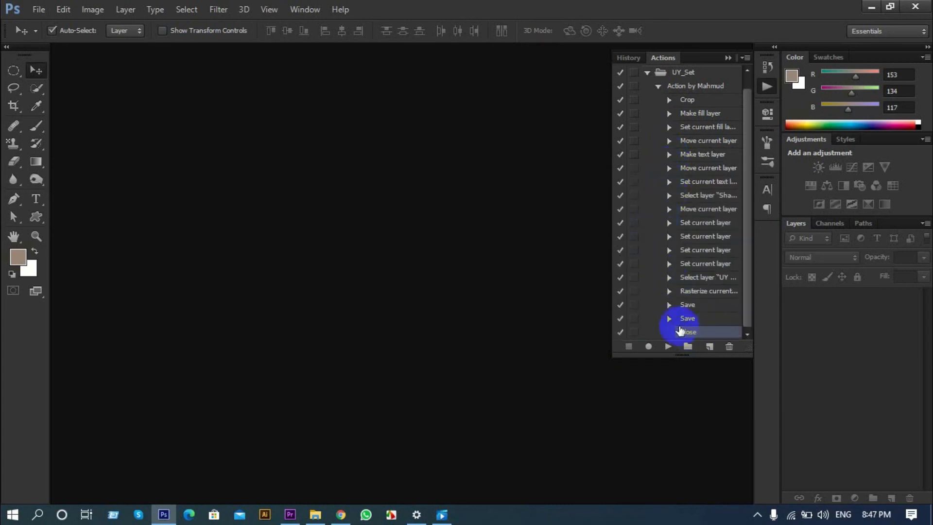
click(670, 305)
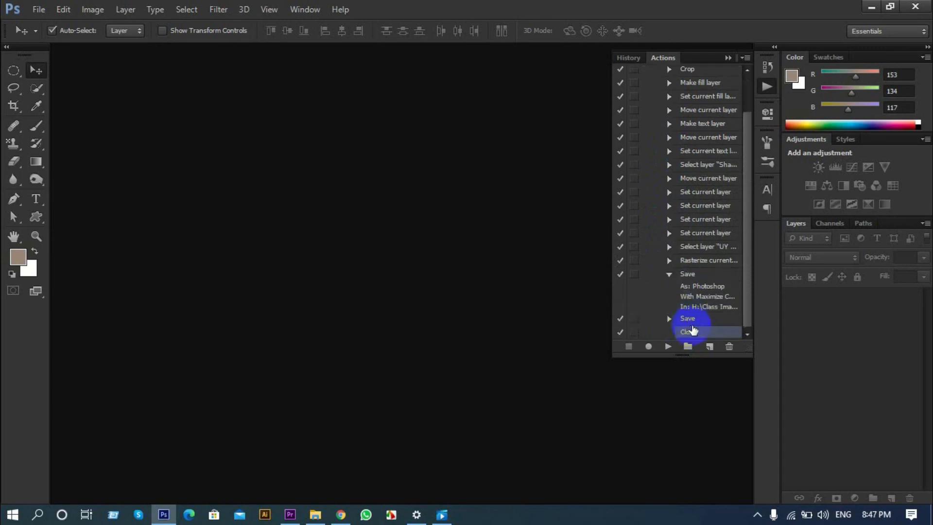
click(669, 274)
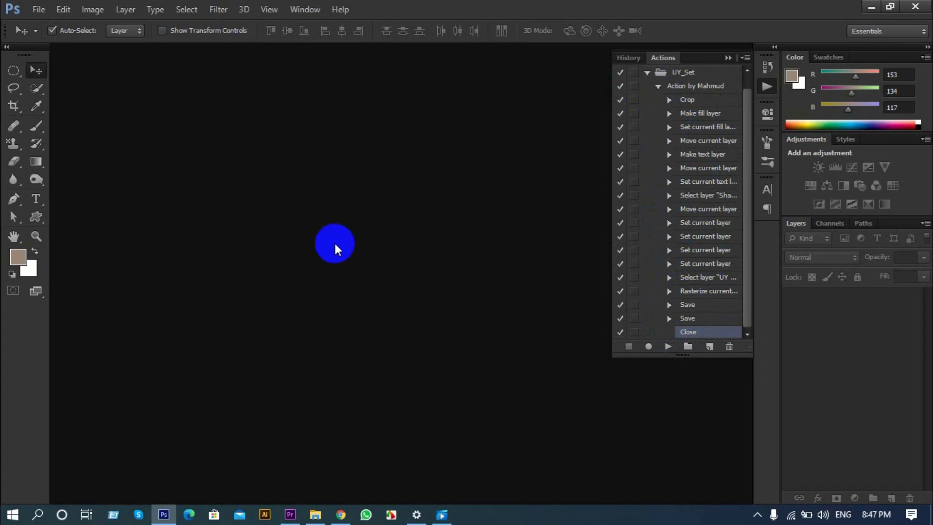
Start a Batch run using the recorded action from UY_Set, with Folder as the source type.
click(33, 11)
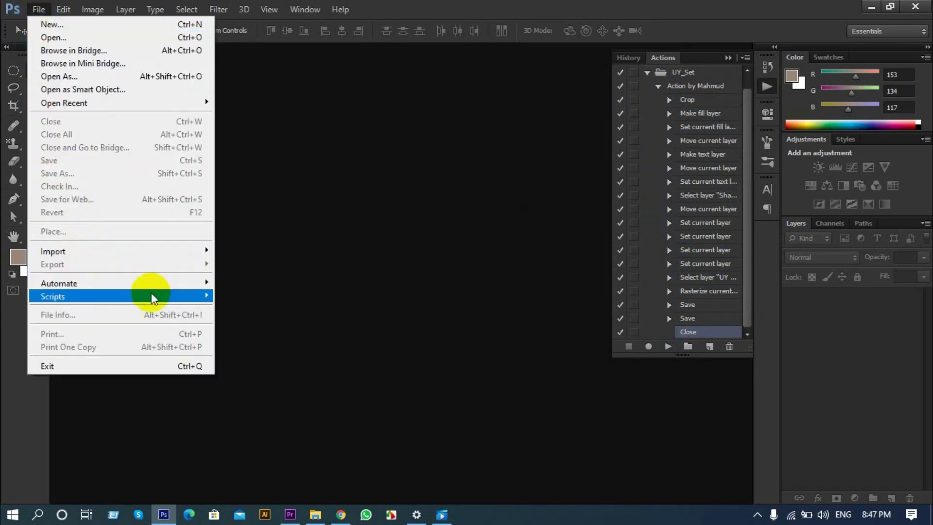
mouse_move(168, 286)
click(235, 283)
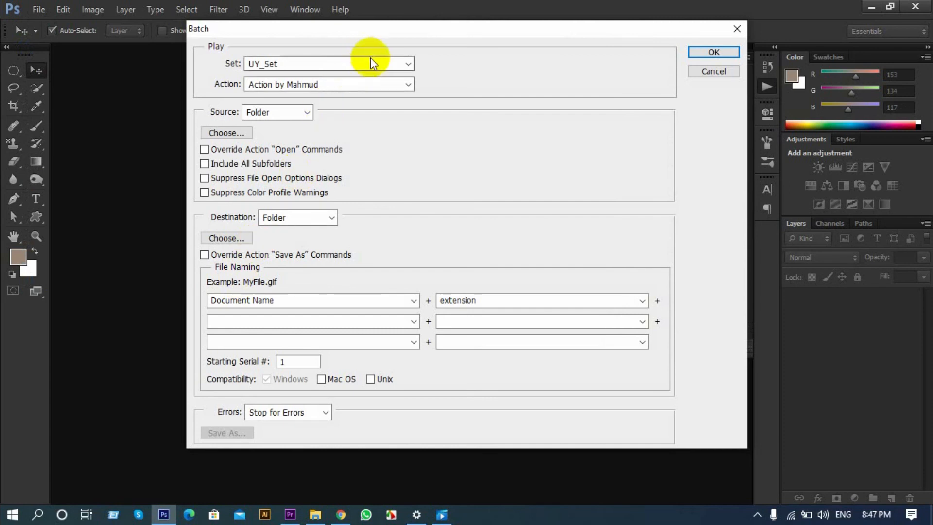
click(373, 63)
click(373, 63)
click(366, 84)
click(366, 83)
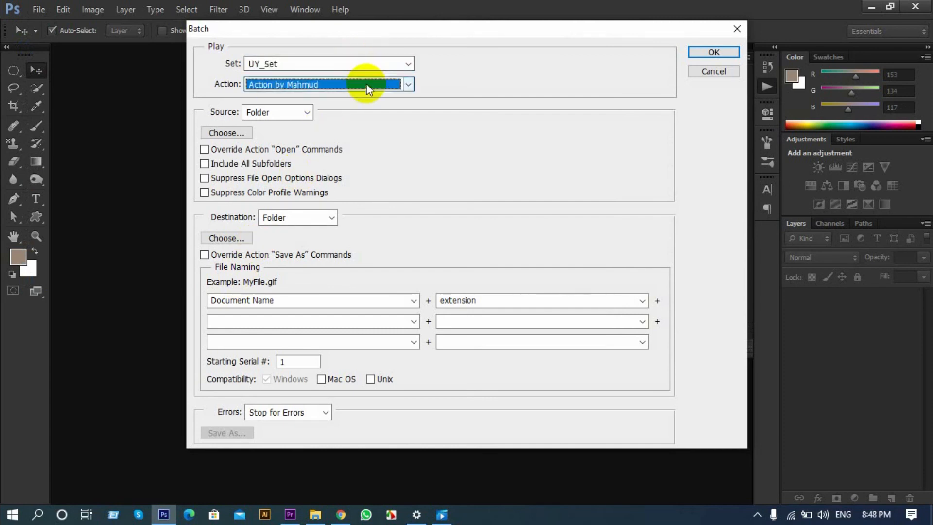
click(301, 113)
click(302, 113)
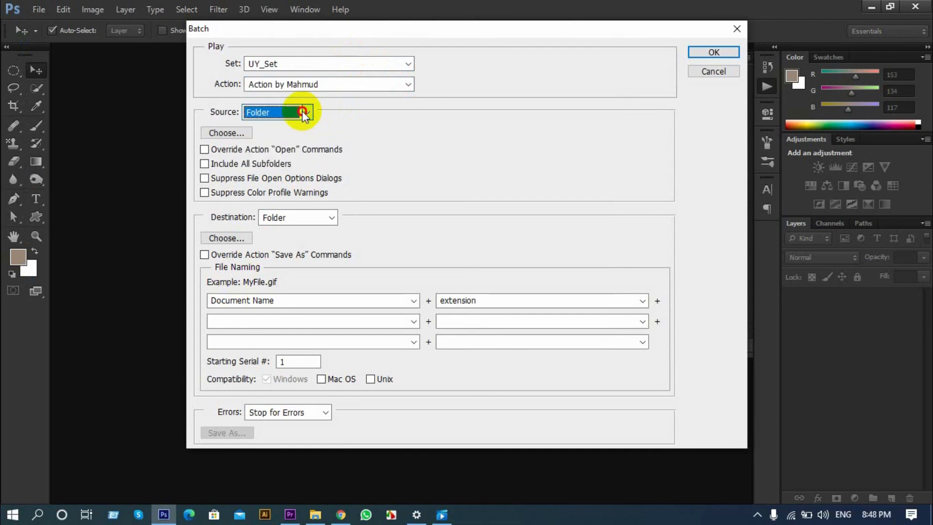
Choose H:\Class Image\Class (15)\Image as the batch source folder.
click(242, 134)
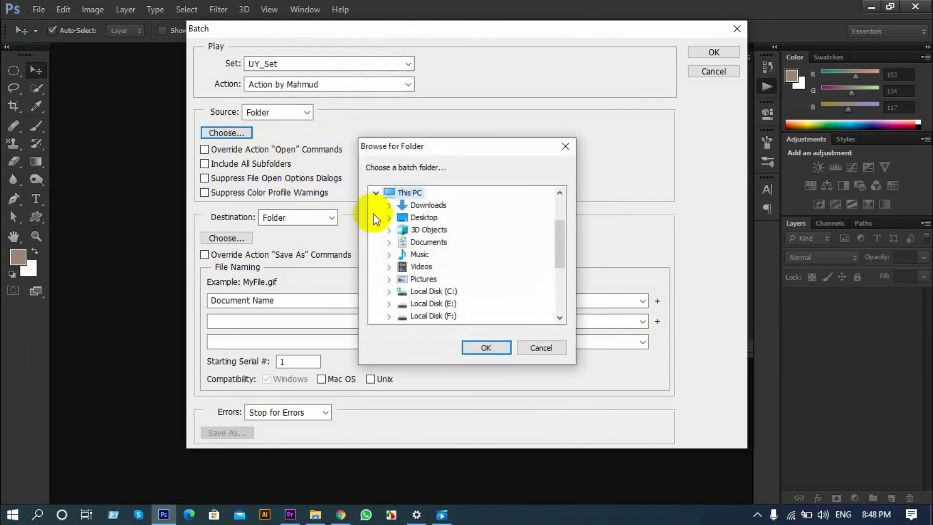
scroll(450, 278, down, 1)
scroll(450, 277, down, 1)
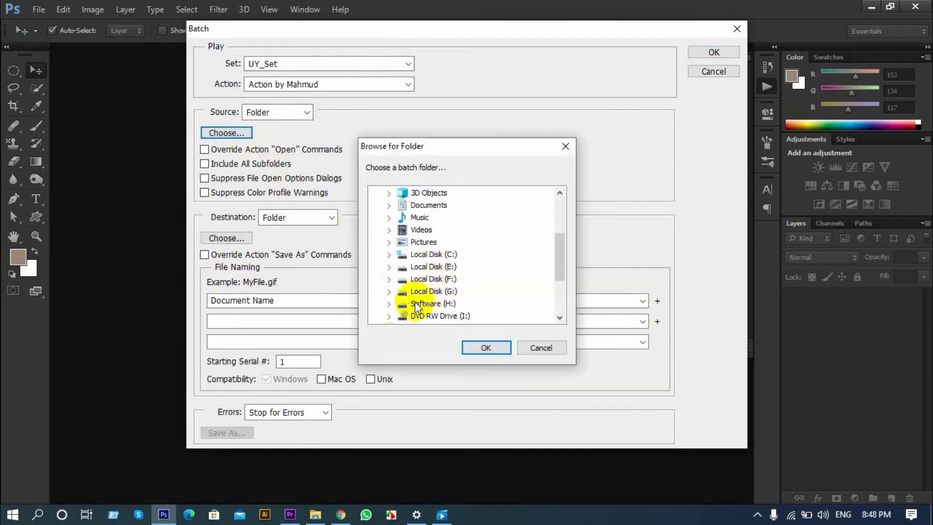
click(390, 303)
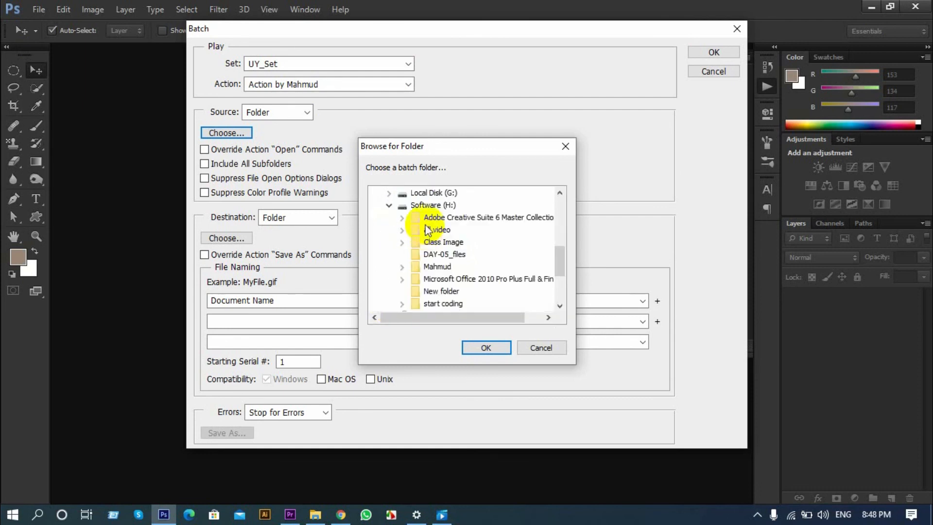
click(402, 243)
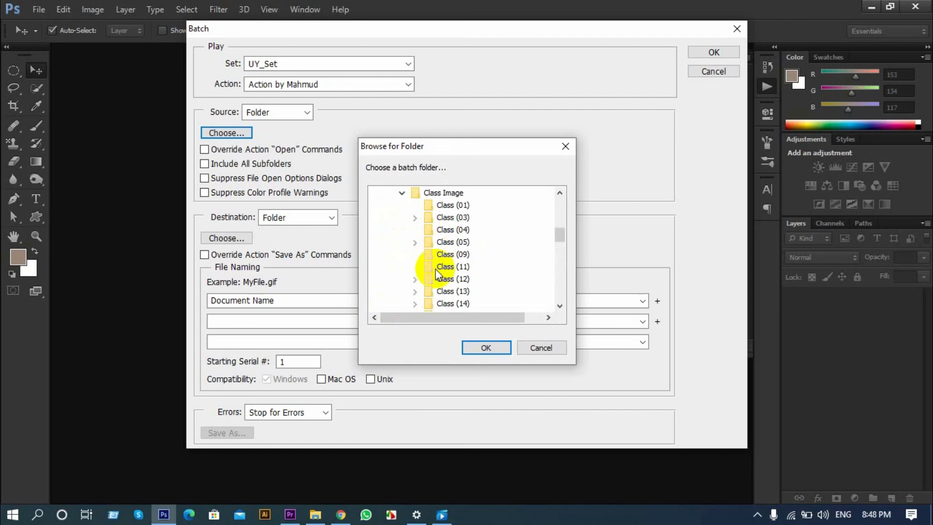
scroll(427, 295, down, 1)
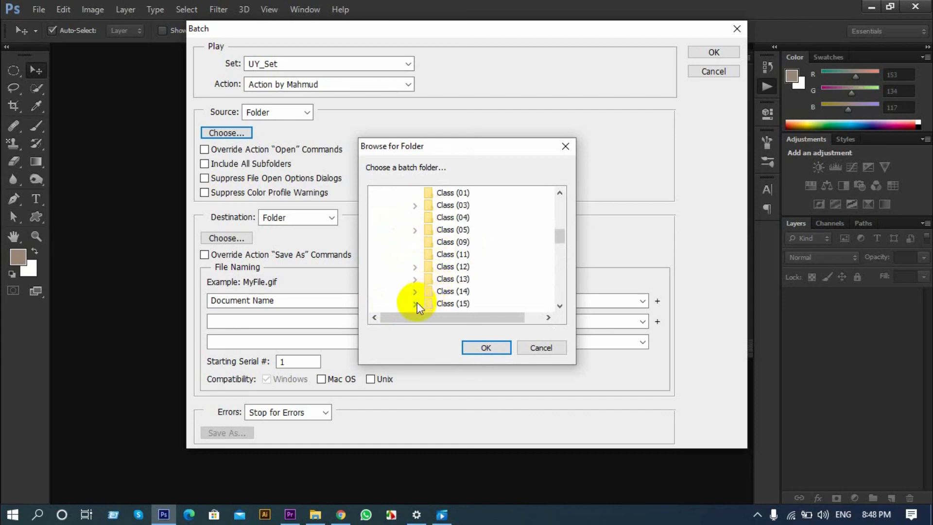
click(416, 302)
scroll(490, 274, down, 1)
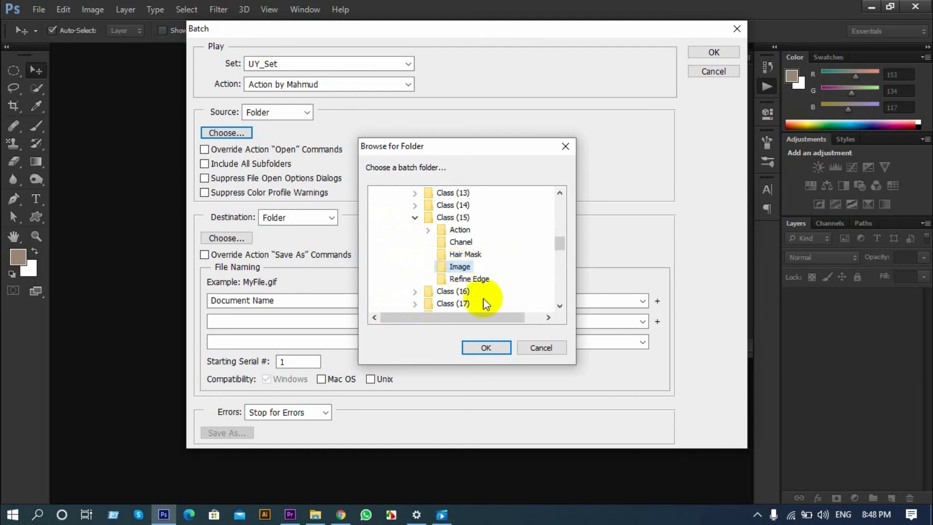
click(456, 272)
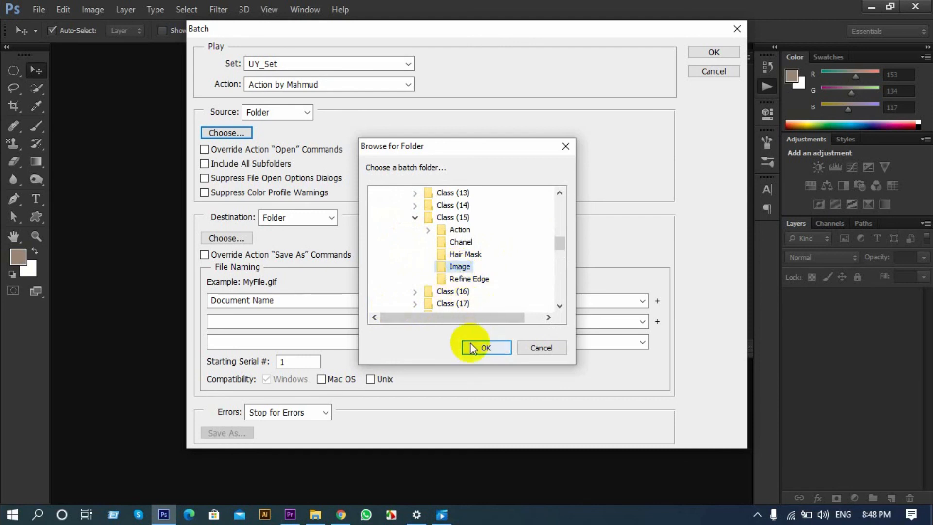
click(474, 347)
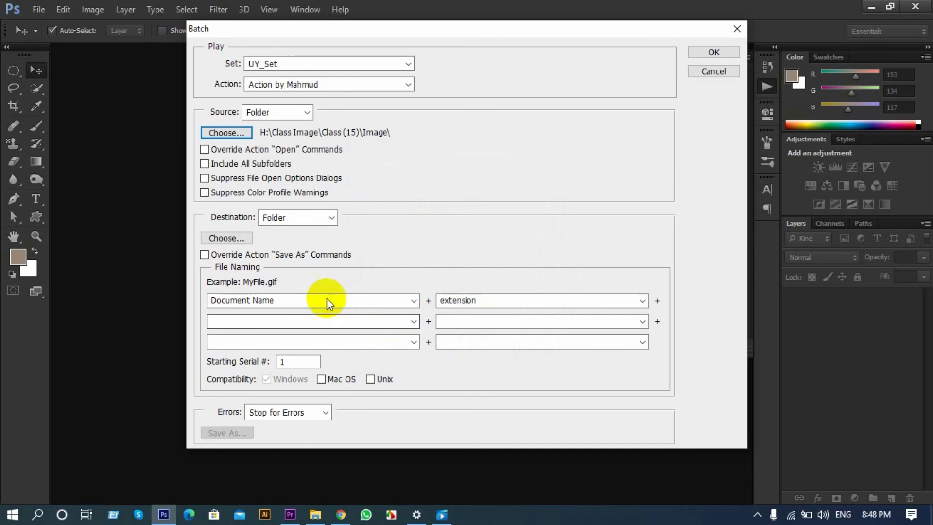
Keep Folder as the batch destination type and choose H:\Class Image\Class (15)\Action as the destination folder.
click(297, 217)
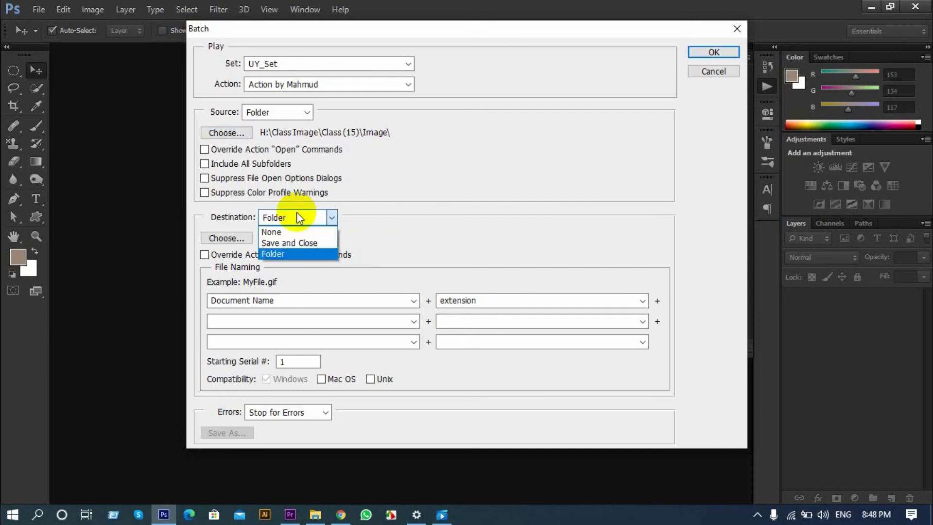
click(297, 213)
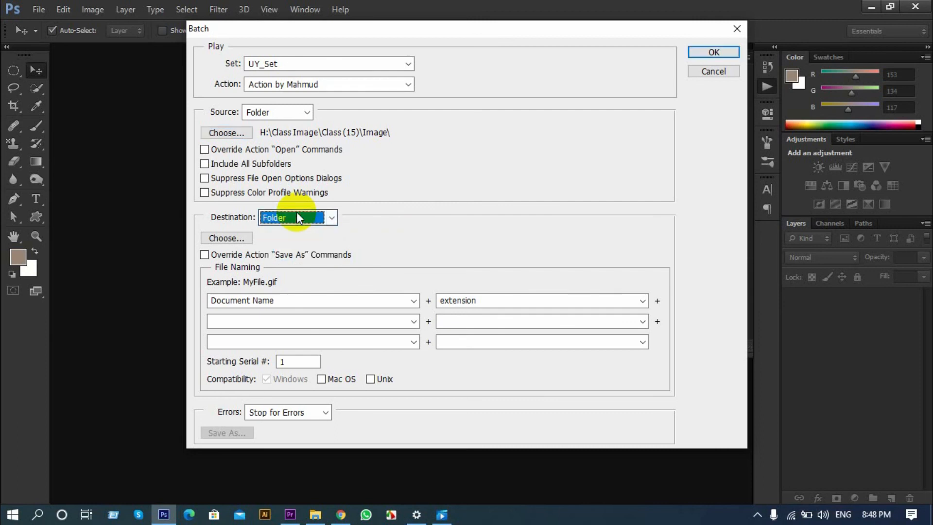
click(243, 237)
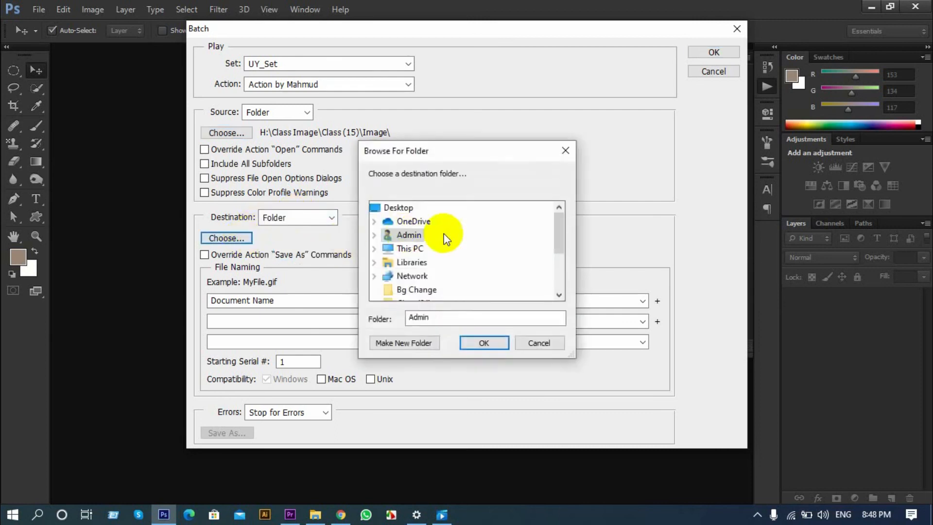
scroll(427, 265, down, 2)
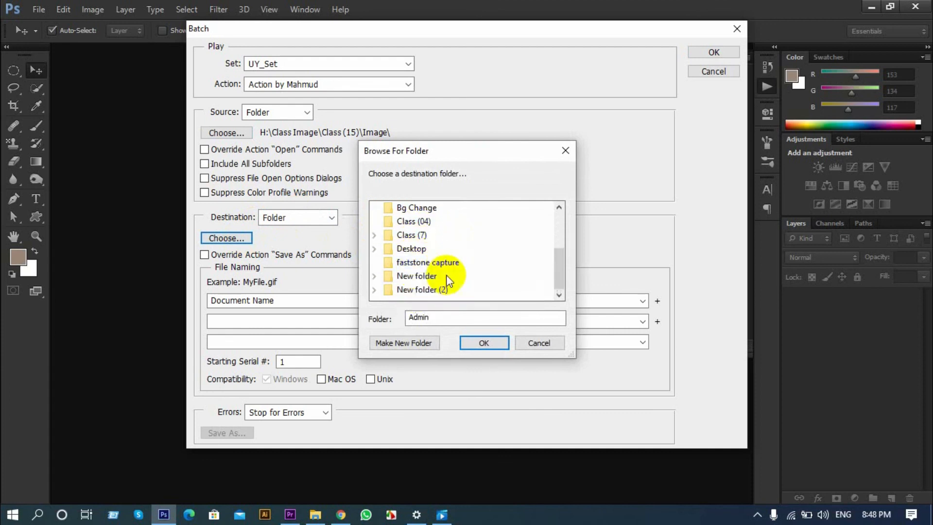
scroll(437, 272, up, 2)
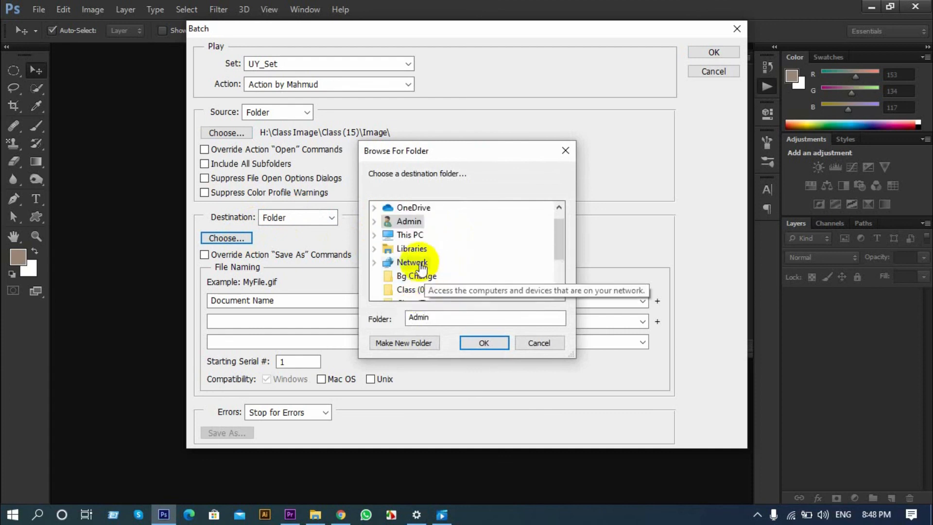
click(375, 235)
scroll(413, 245, down, 3)
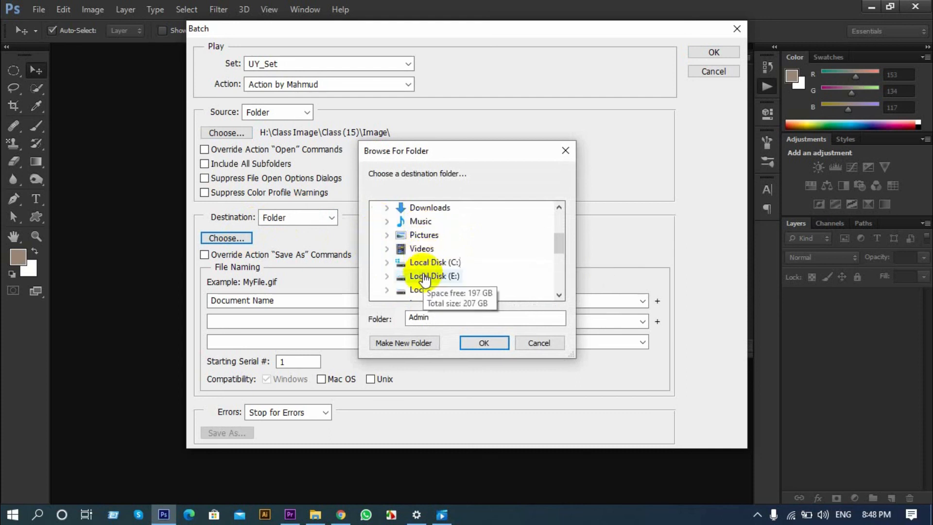
scroll(426, 279, down, 1)
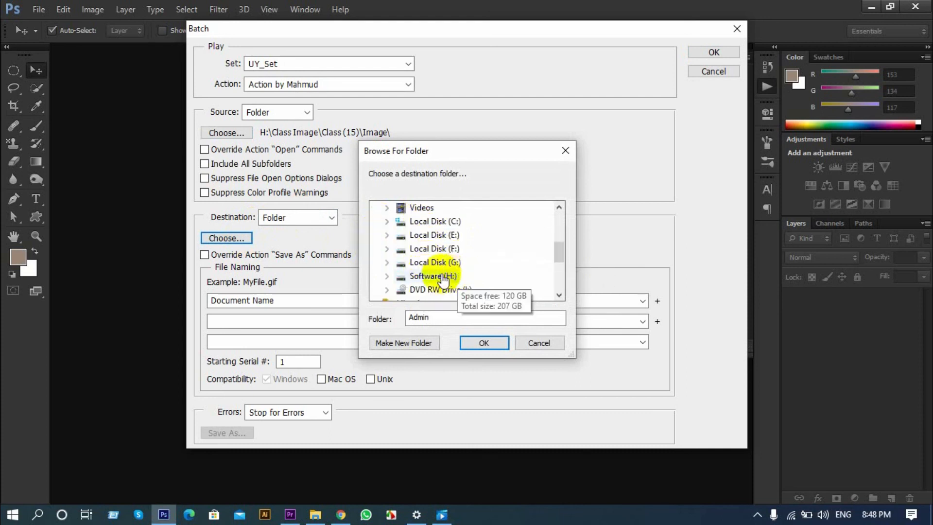
double_click(427, 276)
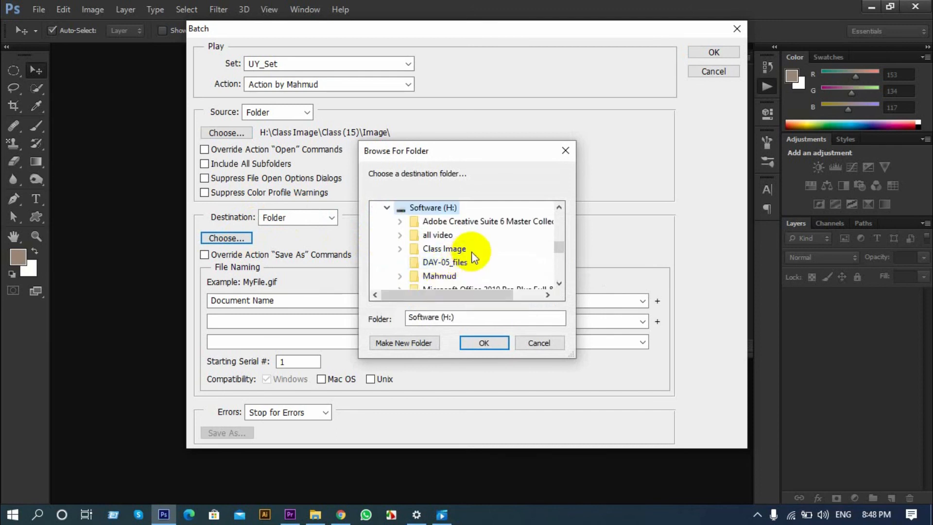
double_click(454, 249)
scroll(481, 262, down, 2)
scroll(480, 262, down, 2)
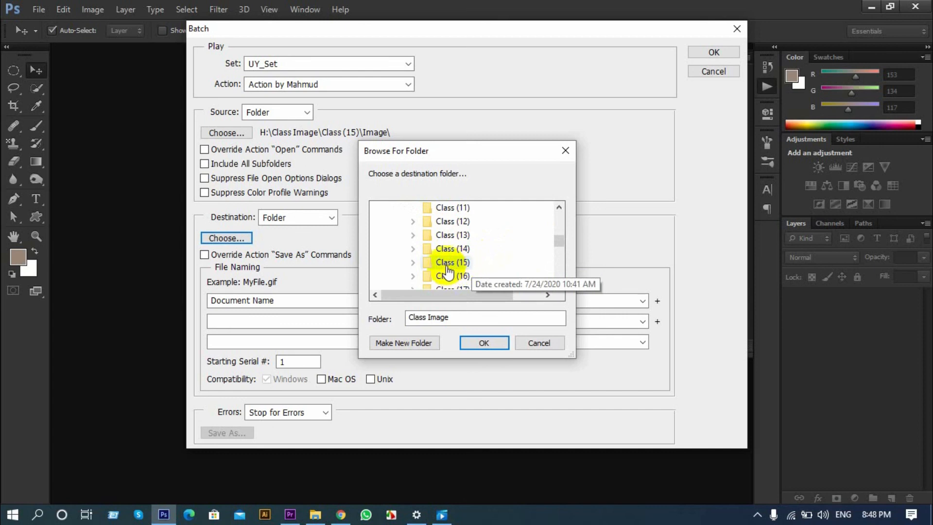
double_click(447, 265)
scroll(497, 261, down, 1)
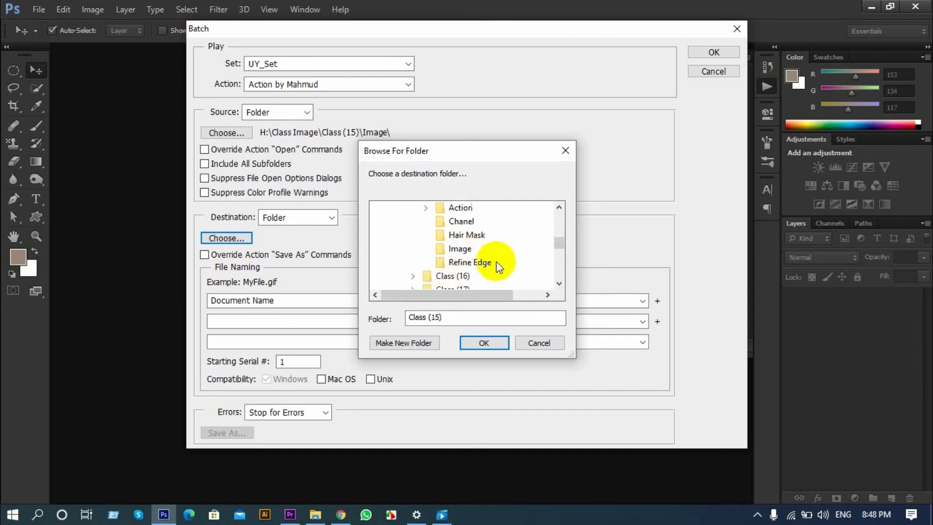
double_click(447, 210)
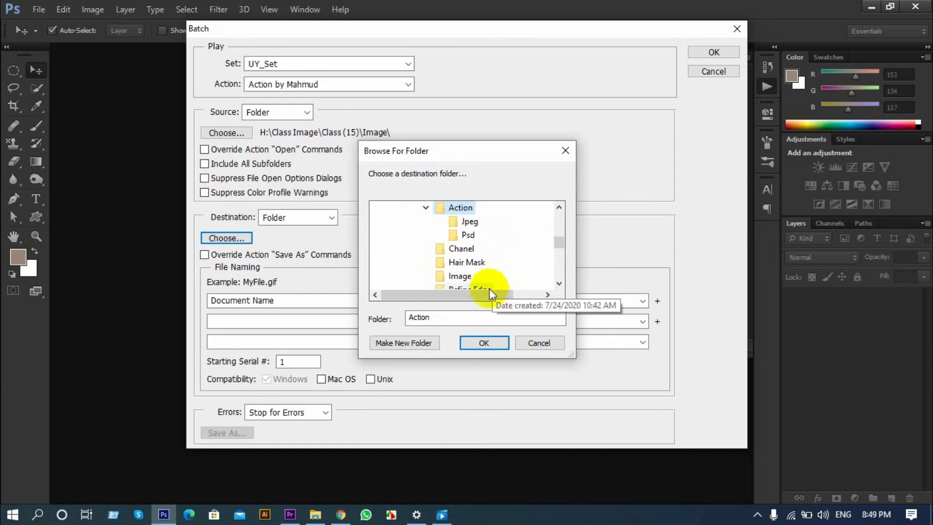
click(481, 343)
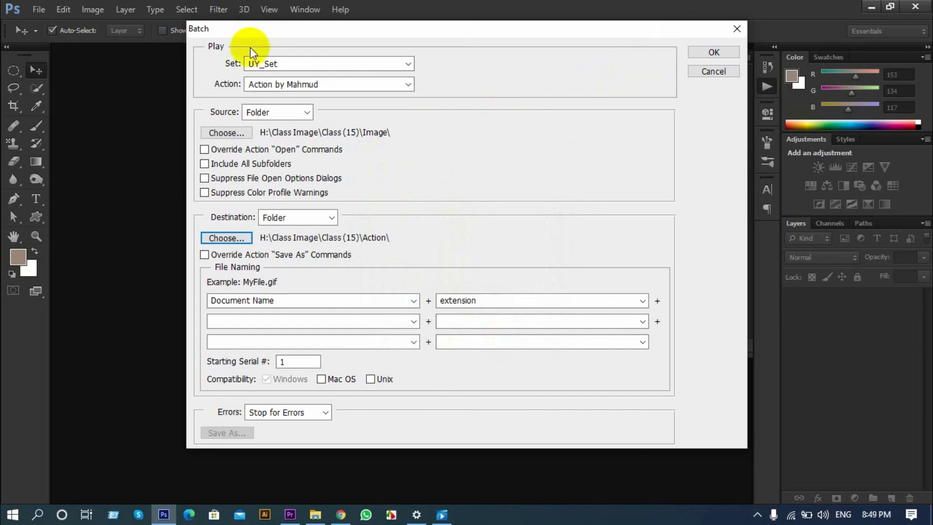
Check that UY_Set and its recorded action are selected for playback, and run the batch.
click(308, 64)
click(308, 64)
click(313, 83)
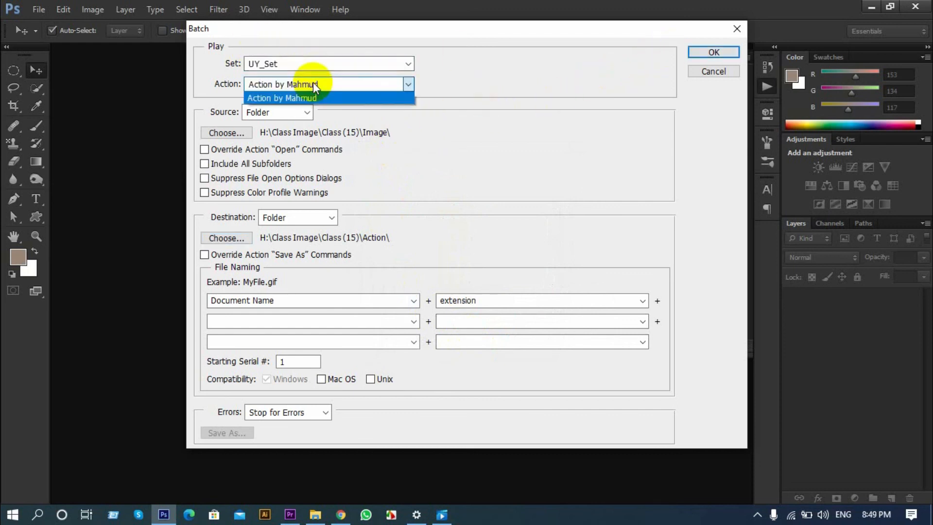
click(313, 83)
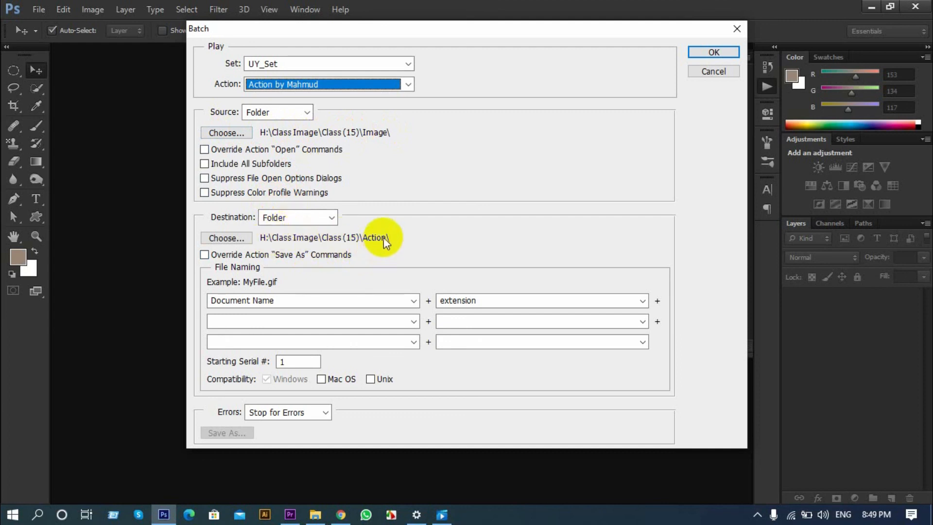
click(696, 53)
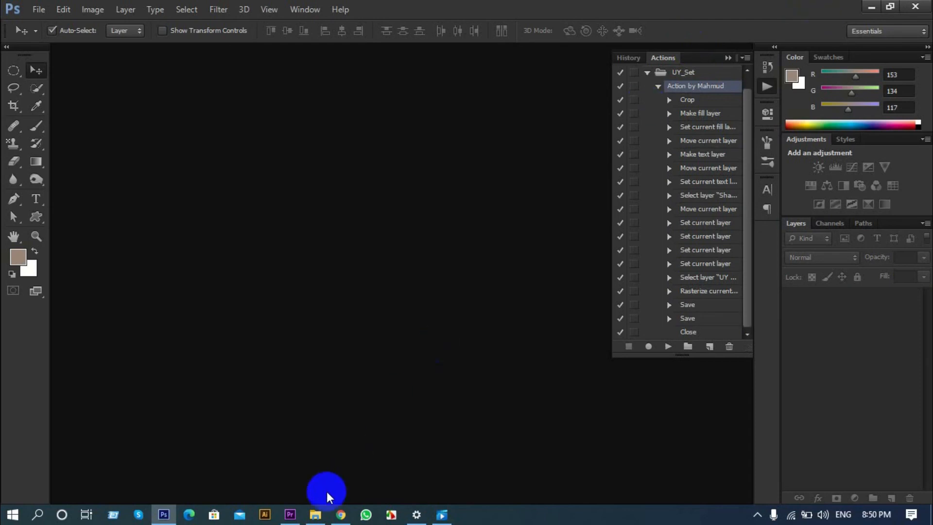
Switch to File Explorer and reopen the Image folder inside Class (15).
click(316, 514)
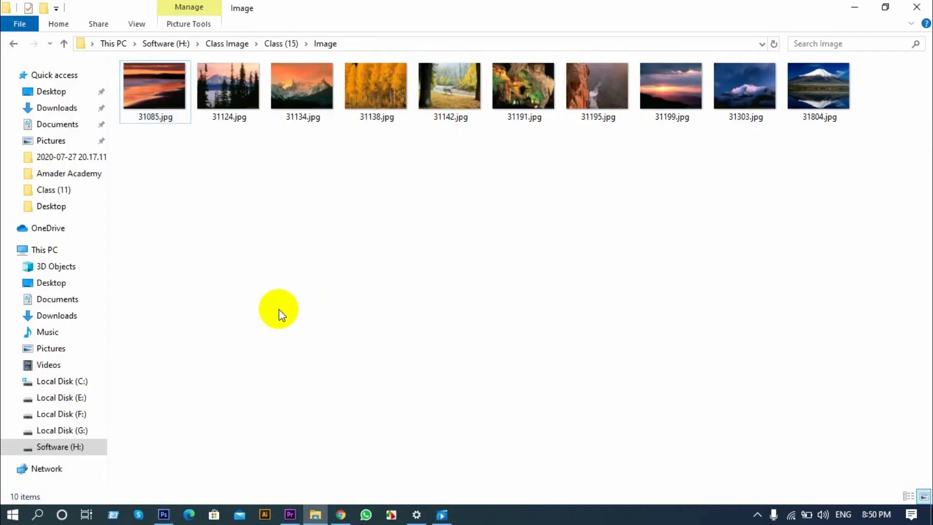
click(13, 43)
click(167, 130)
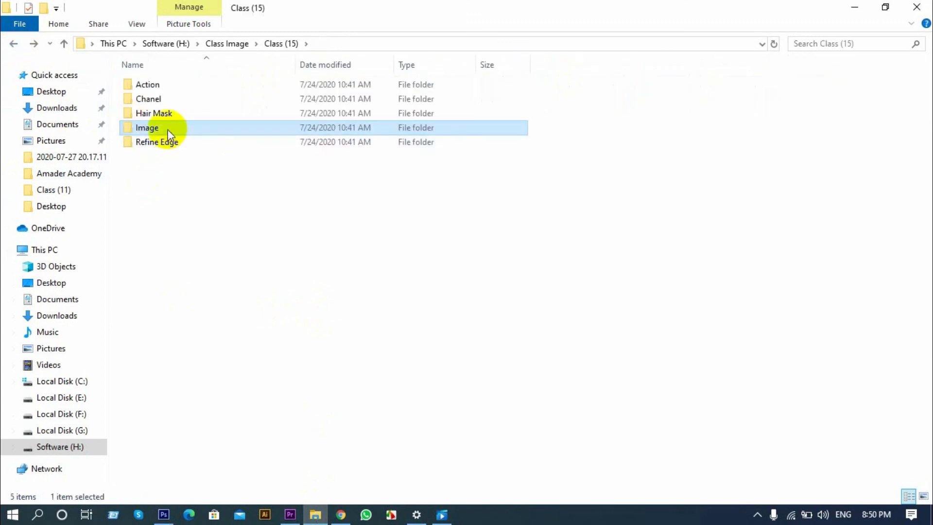
double_click(168, 130)
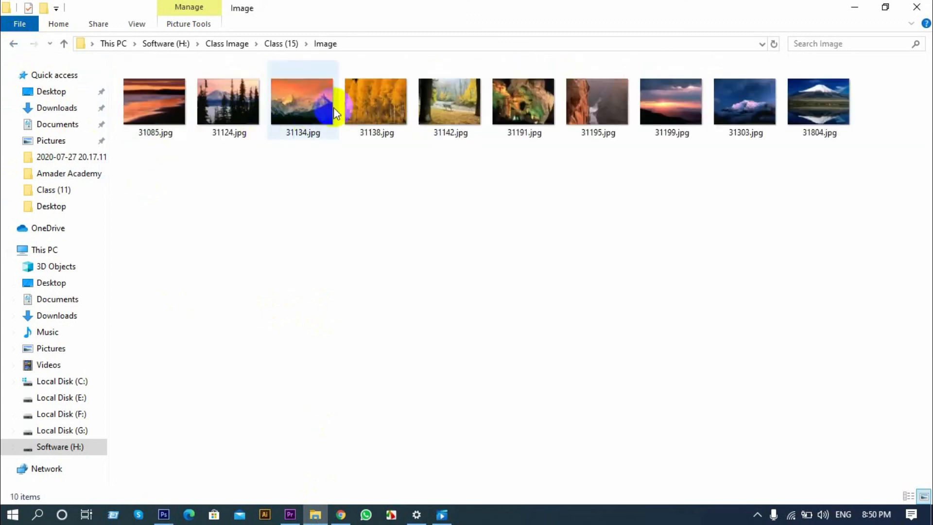
View the original images from 31124.jpg through 31804.jpg in the photo viewer, and close it.
click(201, 100)
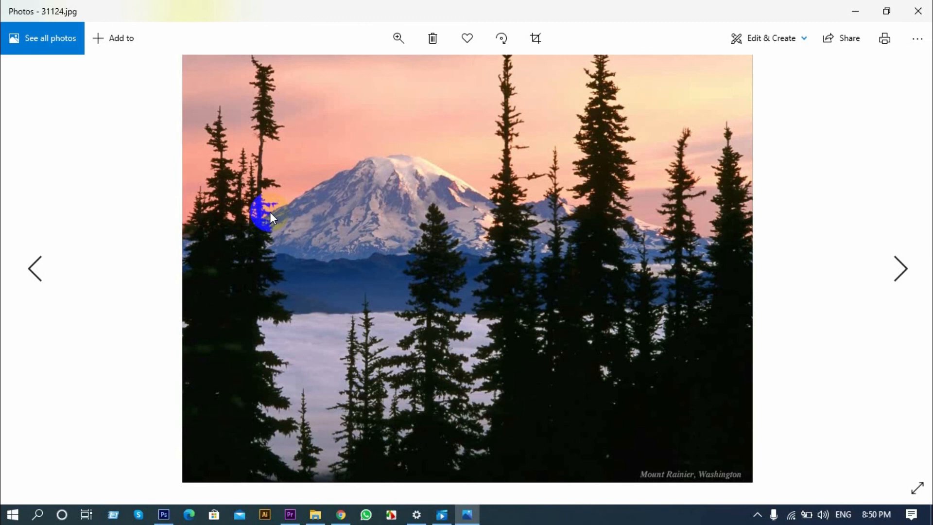
click(896, 258)
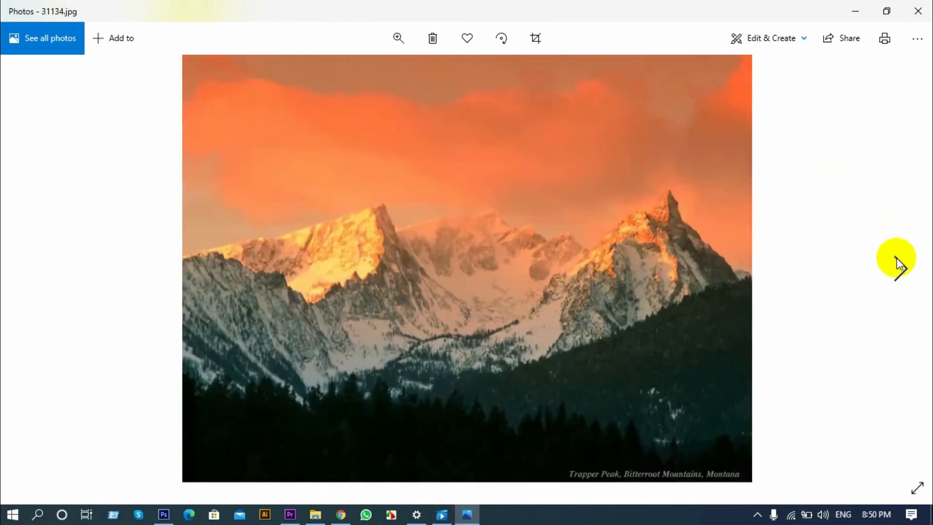
click(897, 257)
click(897, 258)
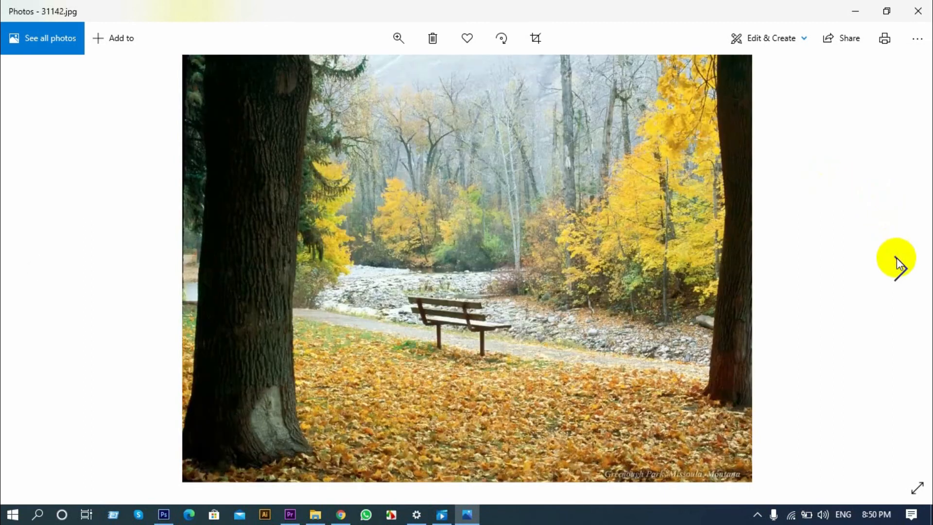
click(897, 260)
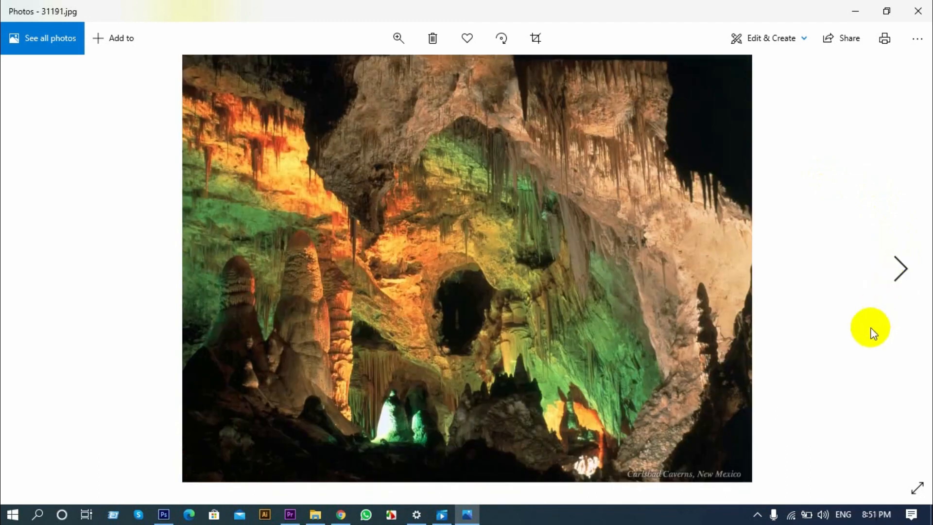
click(901, 275)
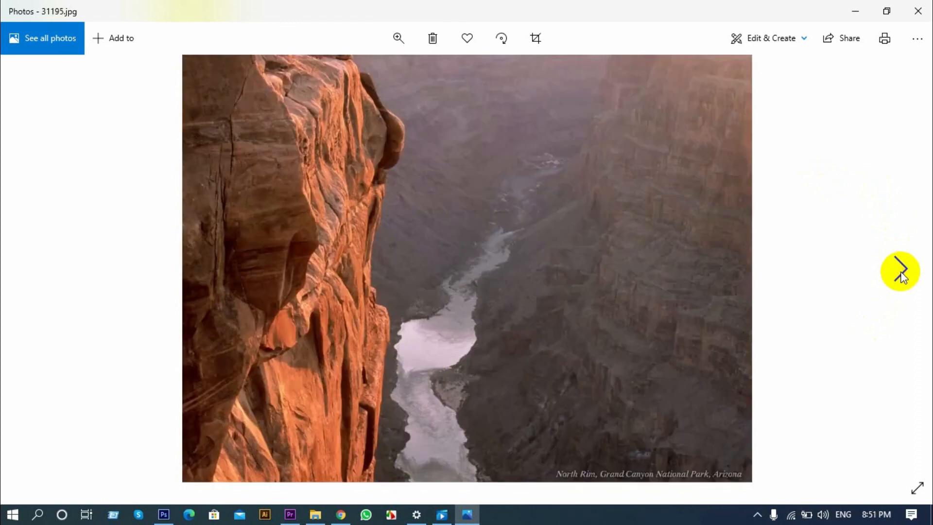
click(901, 276)
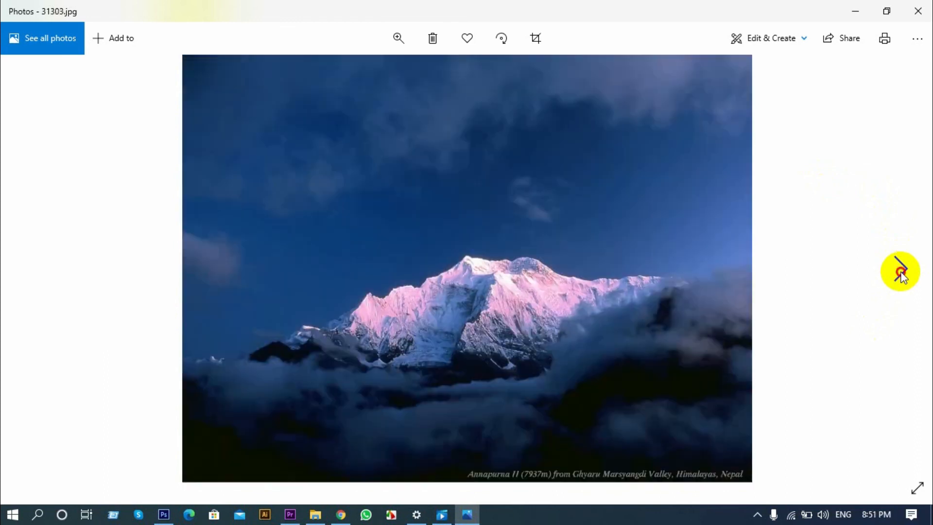
click(901, 275)
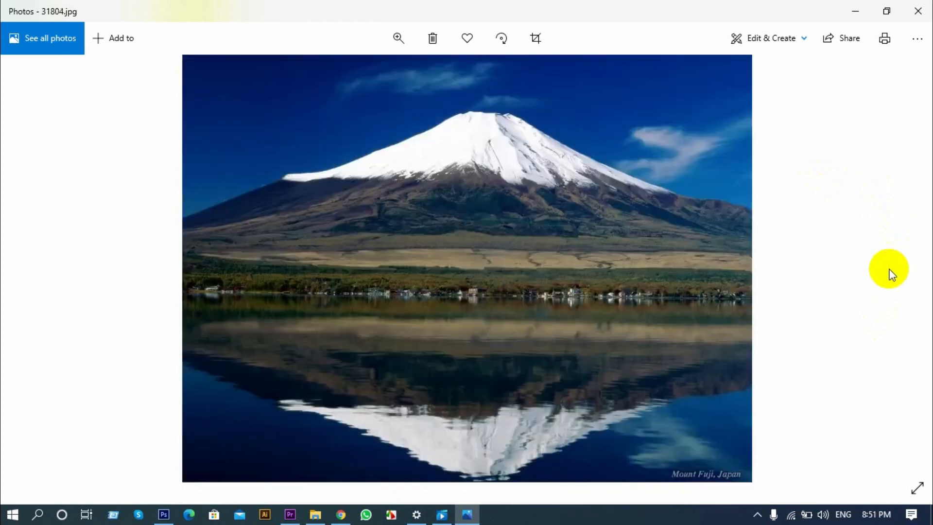
click(918, 12)
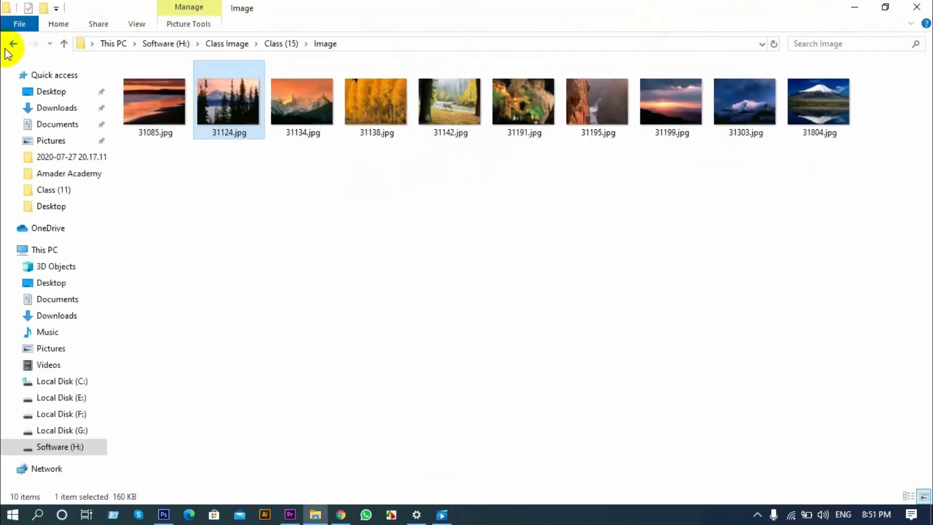
Go back to Class (15) and open the Jpeg output folder inside Action.
click(11, 46)
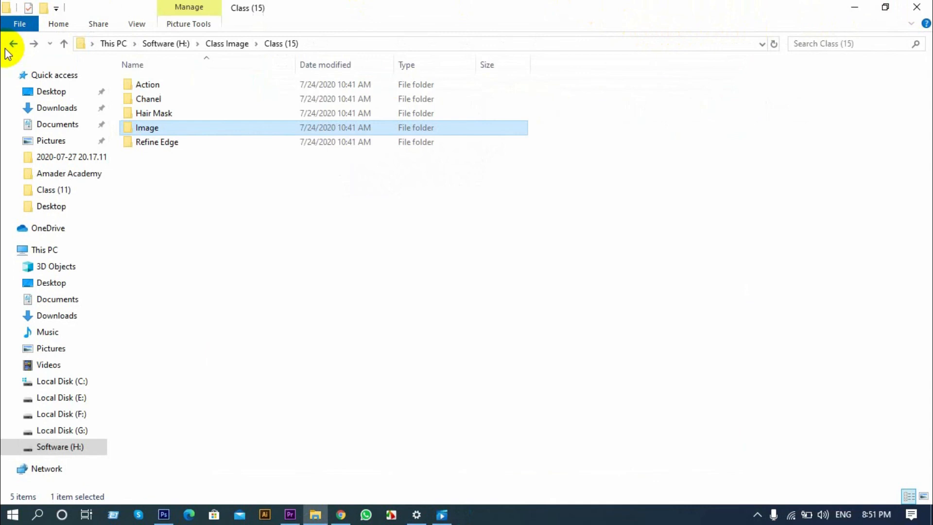
double_click(174, 86)
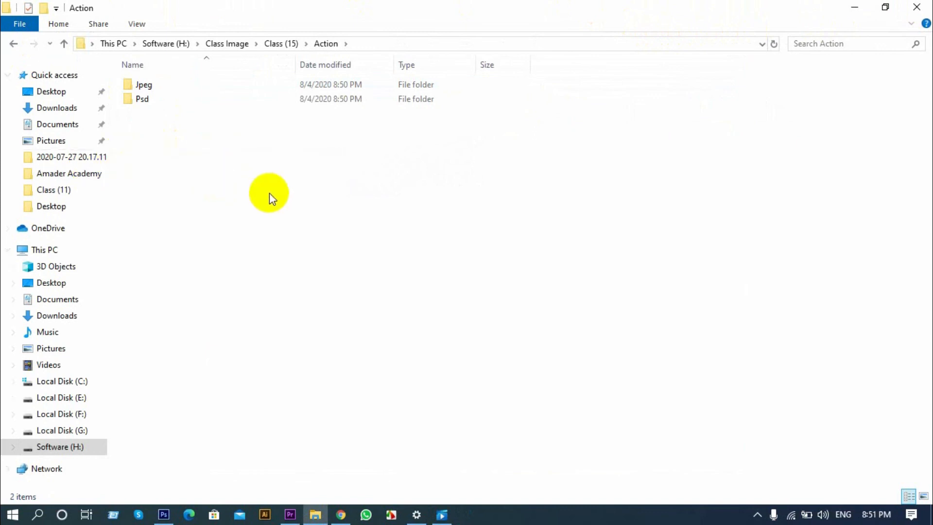
double_click(133, 86)
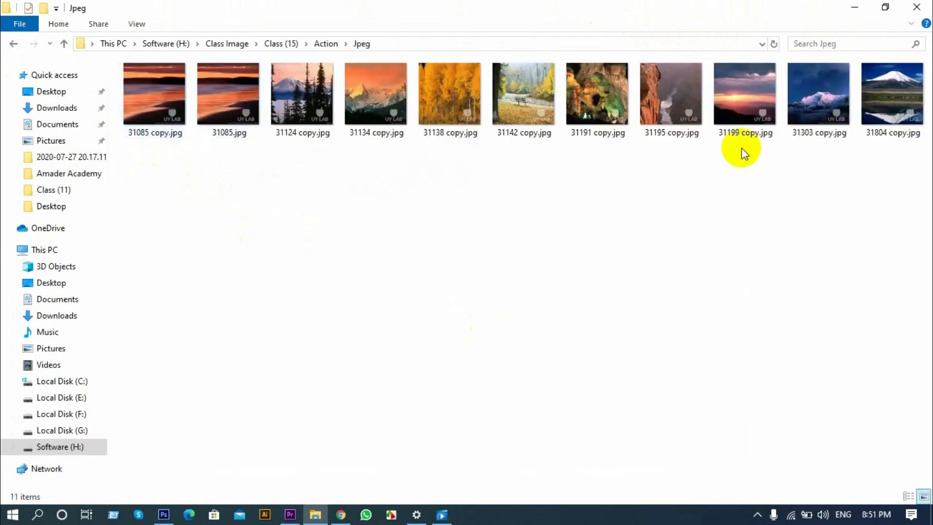
View the watermarked JPEGs full screen in the photo viewer, starting from 31085.jpg and paging through the set, and close the viewer.
click(215, 94)
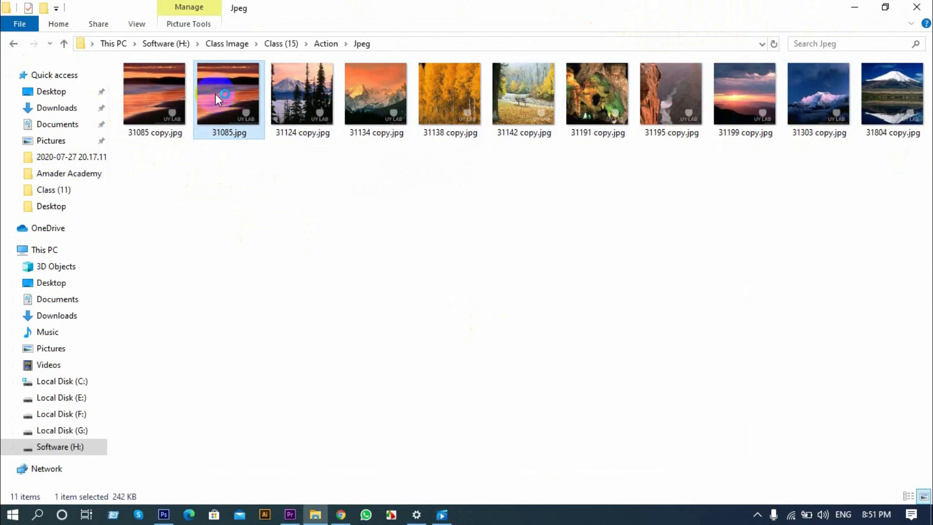
double_click(215, 94)
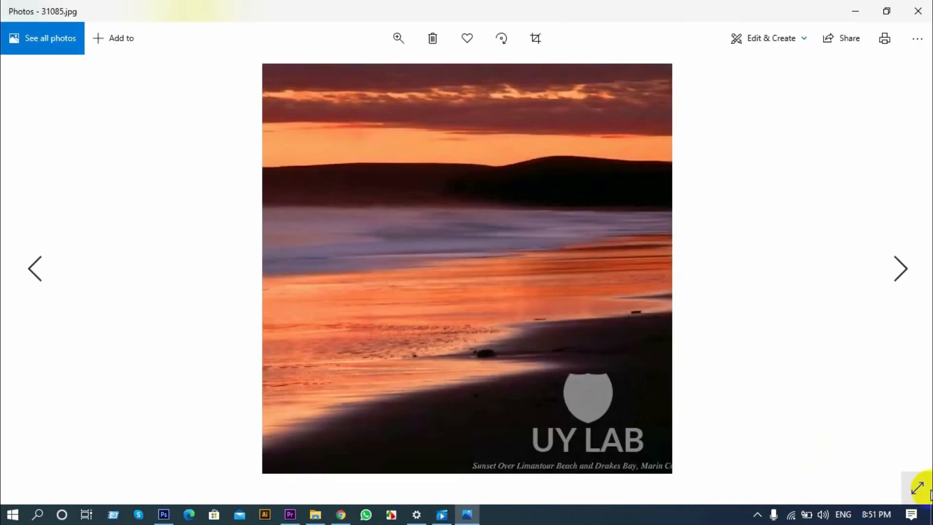
click(915, 491)
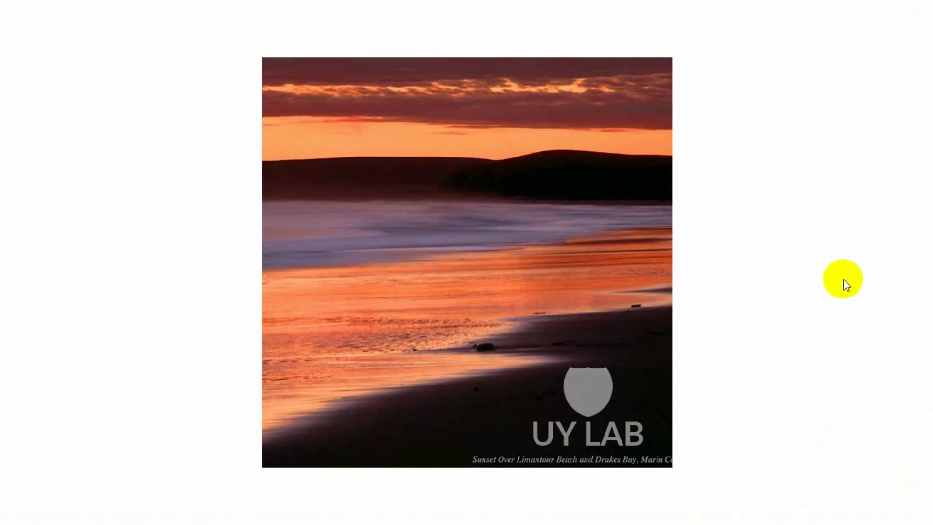
key(Right)
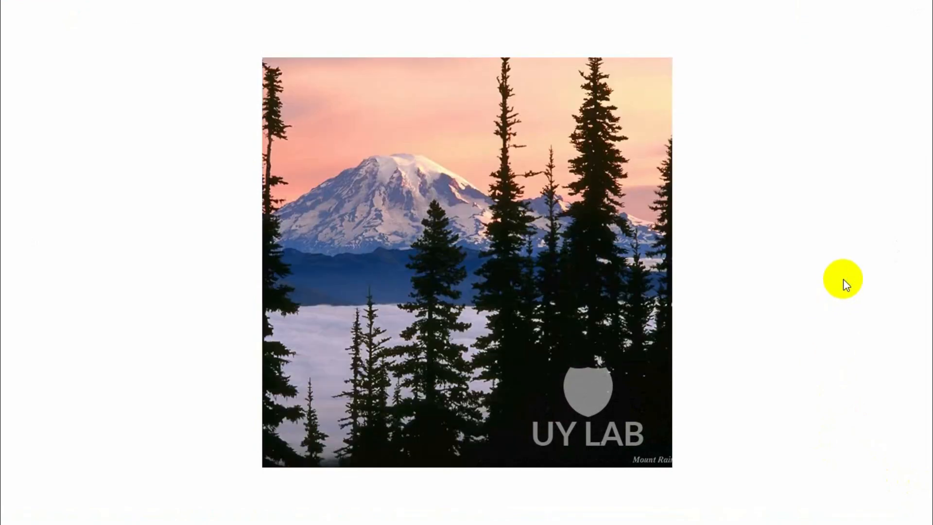
key(Right)
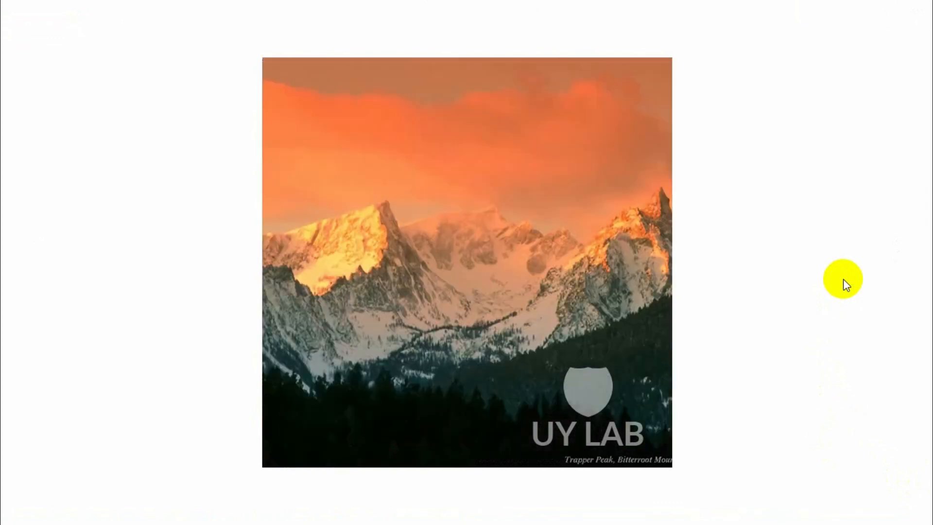
key(Right)
key(Right)
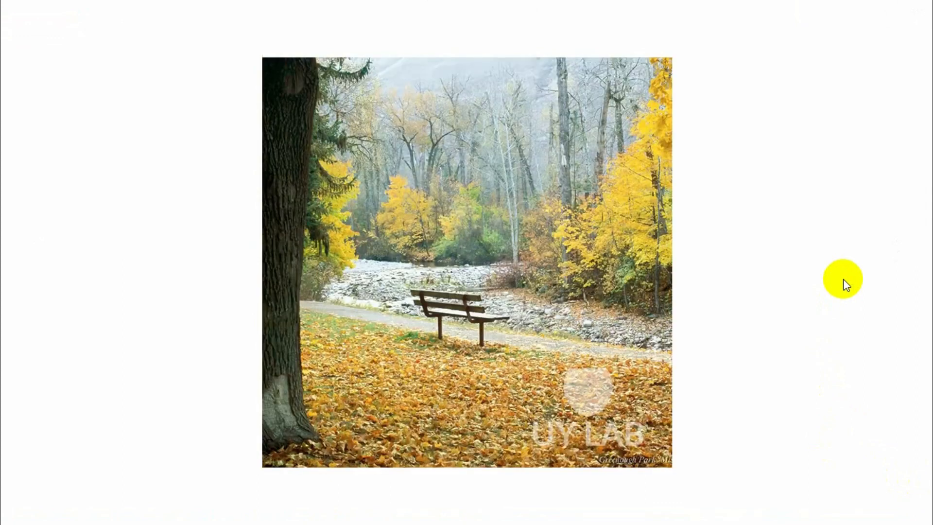
key(Right)
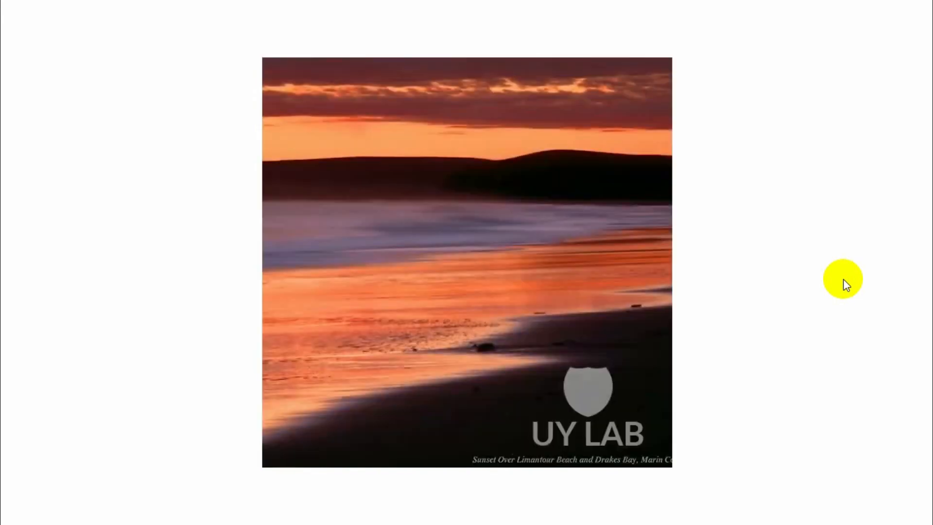
key(Escape)
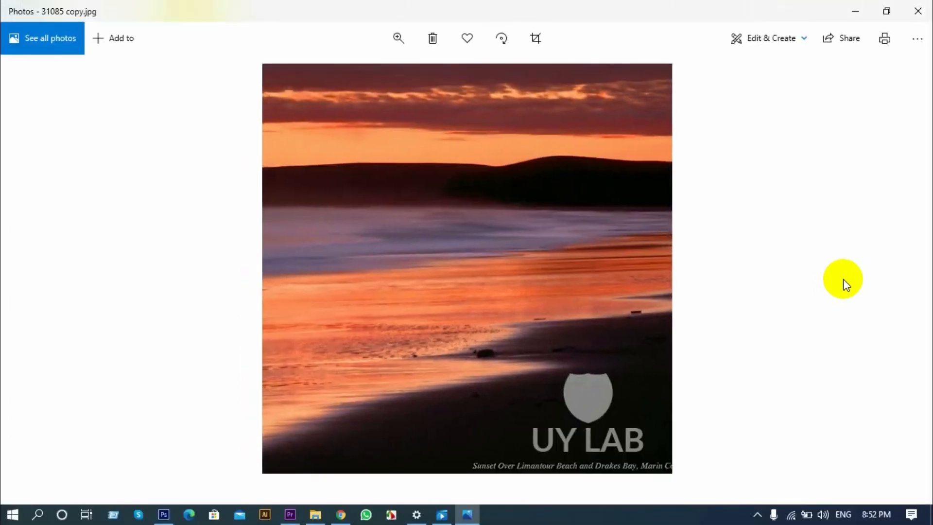
click(917, 10)
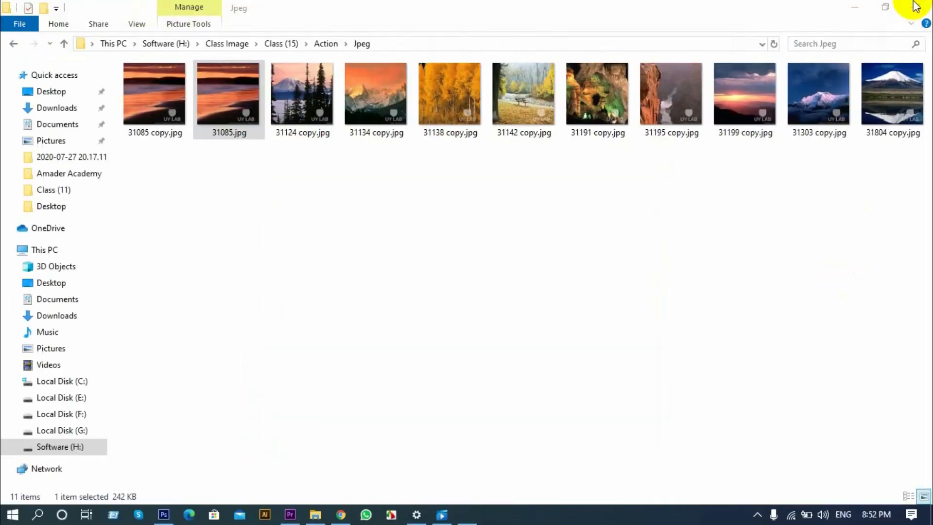
Go back to the Action folder, open its Psd output folder and open 31134.psd in Photoshop.
click(11, 44)
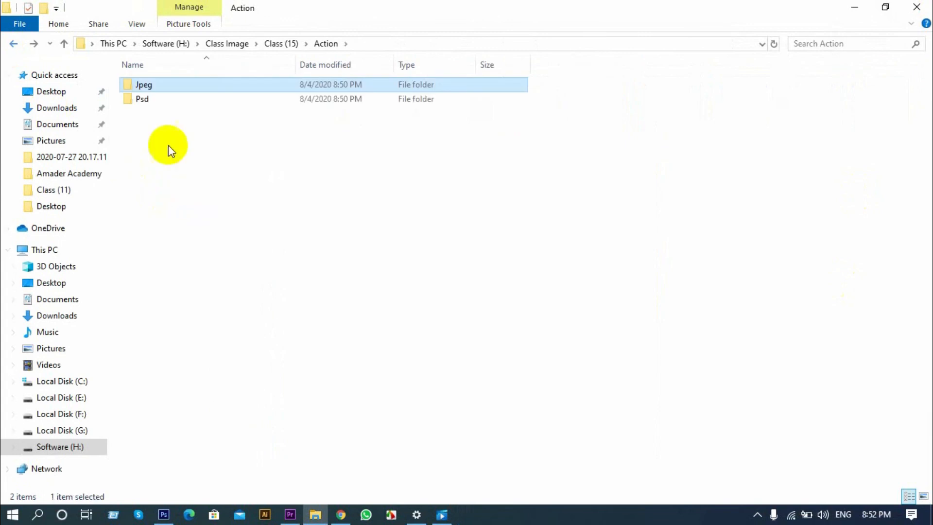
double_click(148, 101)
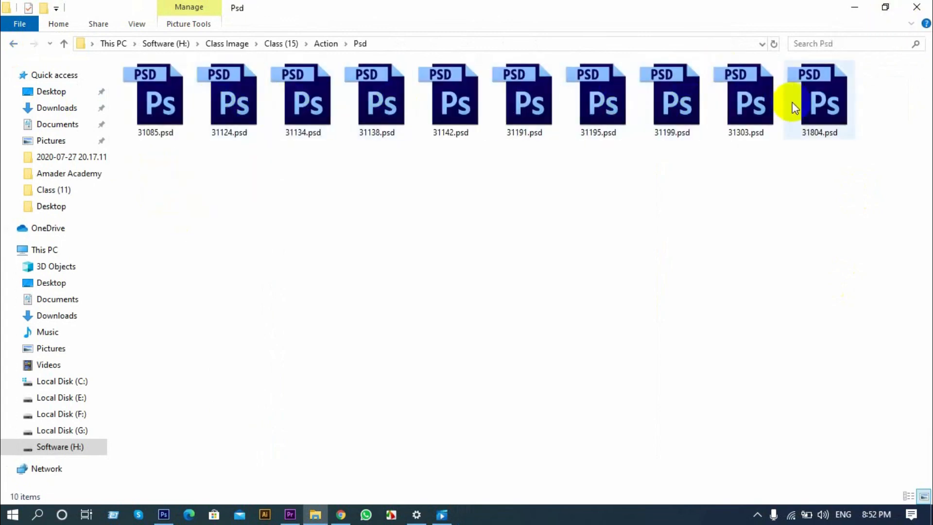
click(311, 104)
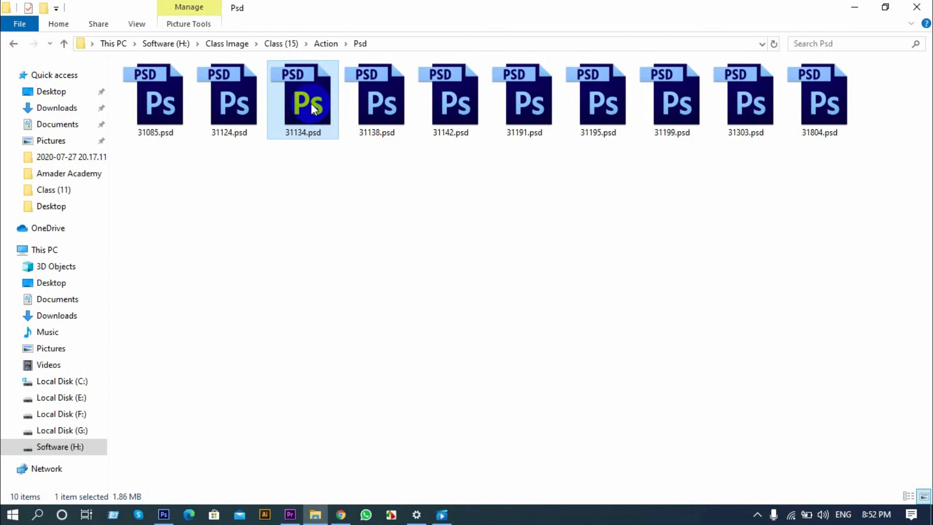
double_click(311, 103)
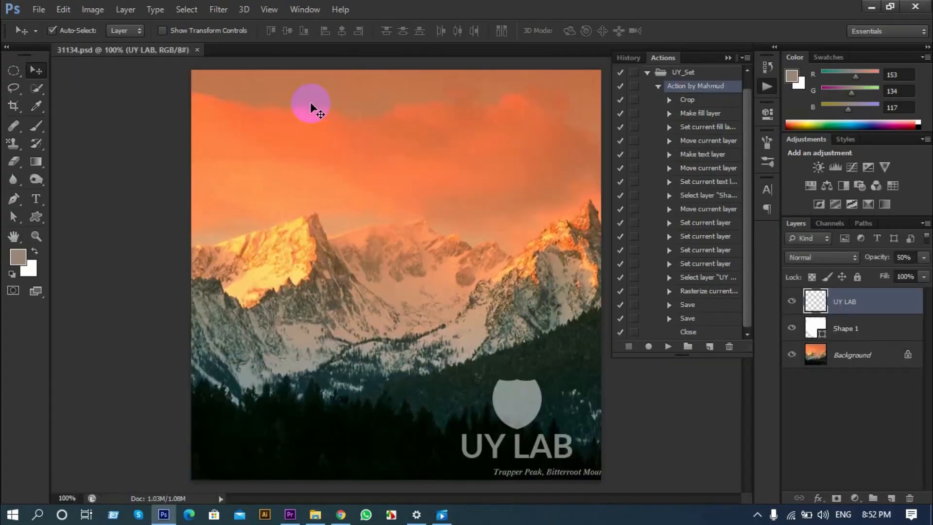